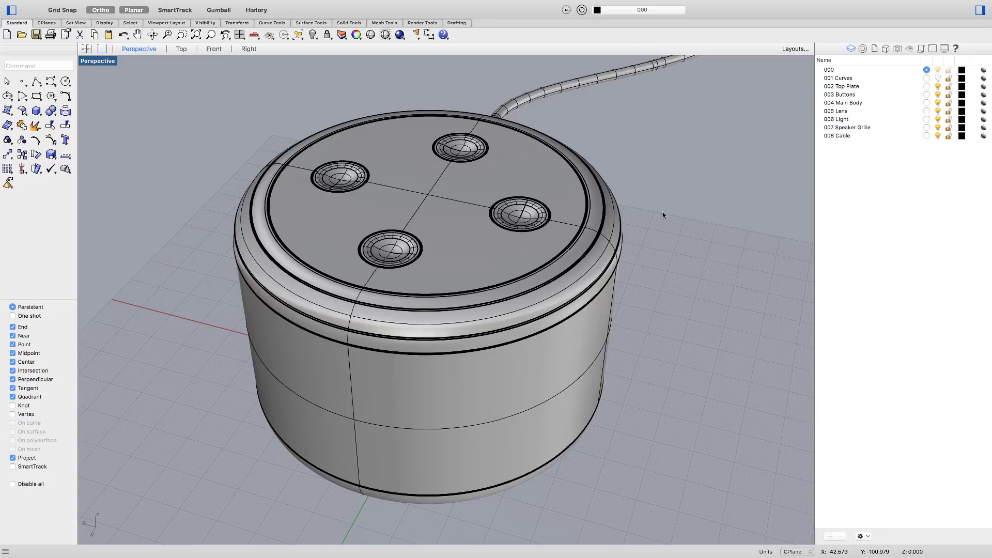
# Step: Send the smart speaker model to KeyShot with the KeyShot7Render command
pyautogui.click(27, 65)
pyautogui.write('KeyShot7Render')
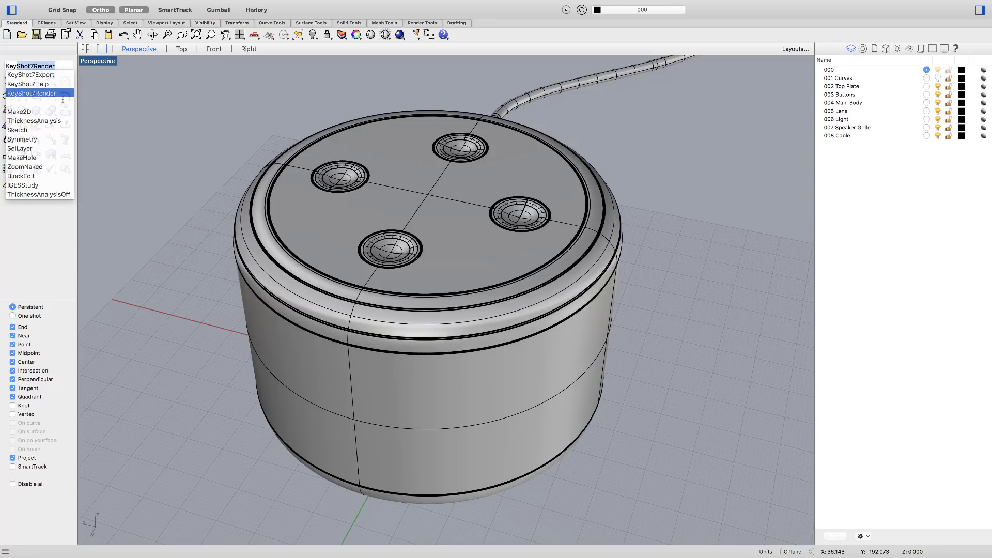
pyautogui.press('Return')
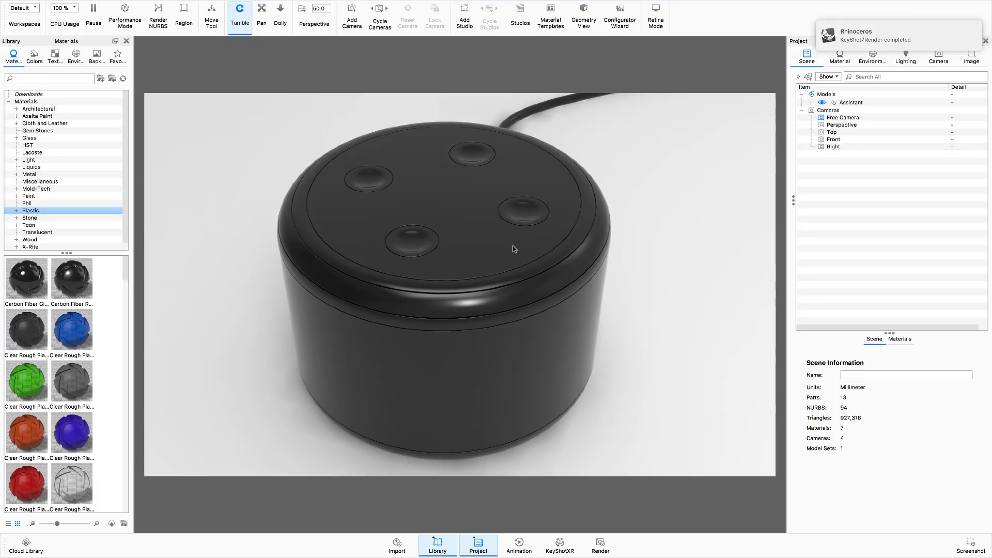
# Step: Set the Free Camera's target on the speaker's top plate and frame the whole body in a closer, nearly frontal view
pyautogui.click(841, 119)
pyautogui.scroll(3, 461, 301)
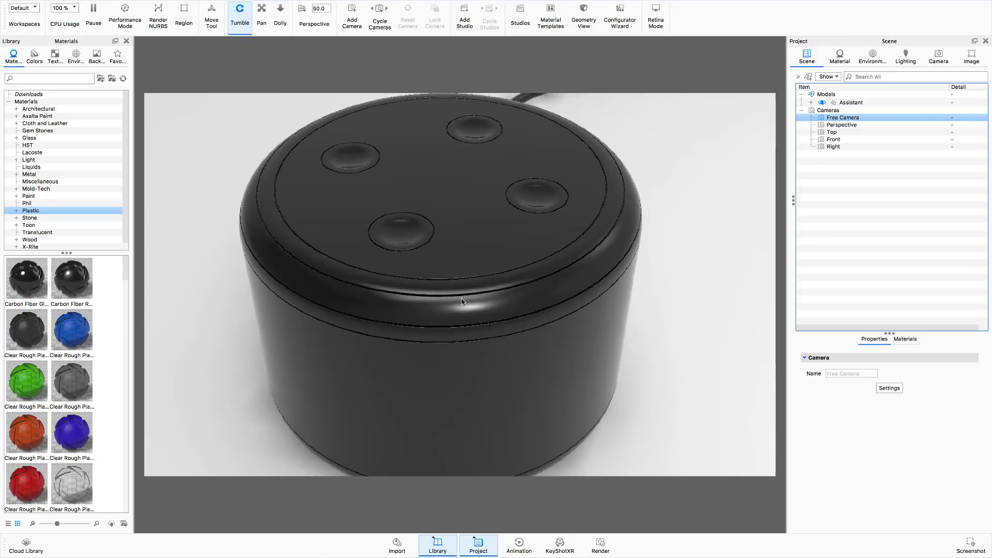
pyautogui.scroll(-3, 461, 301)
pyautogui.moveTo(447, 299); pyautogui.dragTo(464, 296, button='middle')
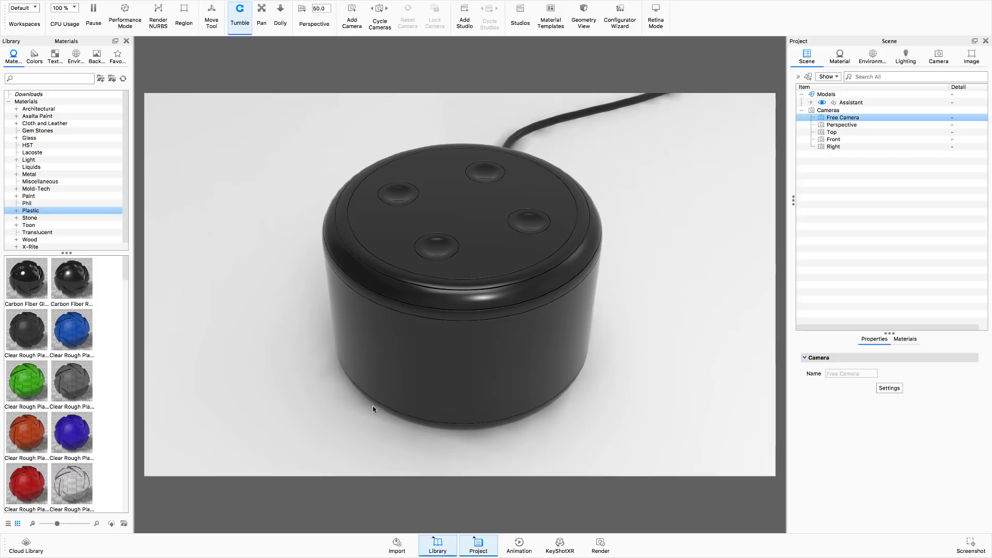
pyautogui.moveTo(373, 409)
pyautogui.mouseDown()
pyautogui.moveTo(434, 414)
pyautogui.moveTo(365, 403)
pyautogui.moveTo(388, 412)
pyautogui.moveTo(367, 405)
pyautogui.moveTo(377, 411)
pyautogui.mouseUp()
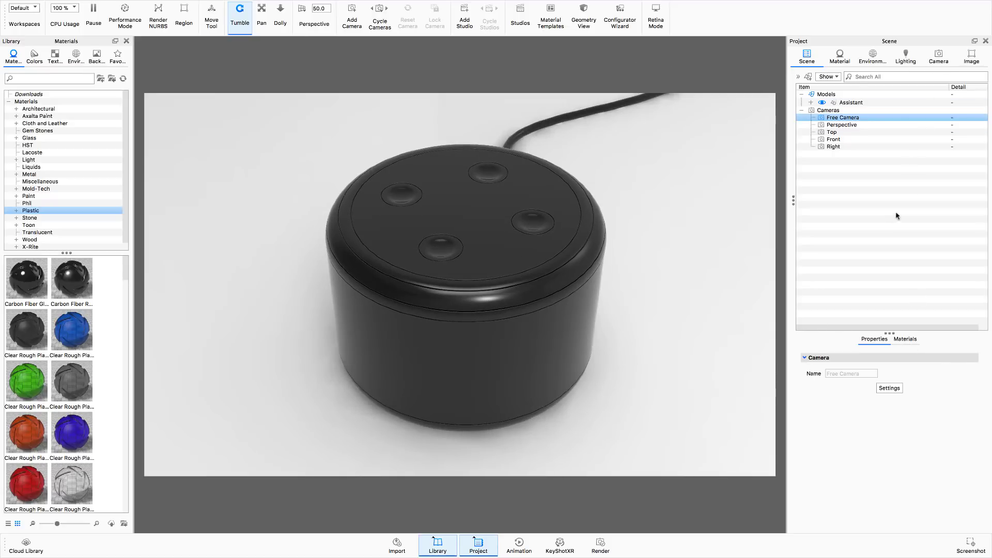
pyautogui.click(937, 58)
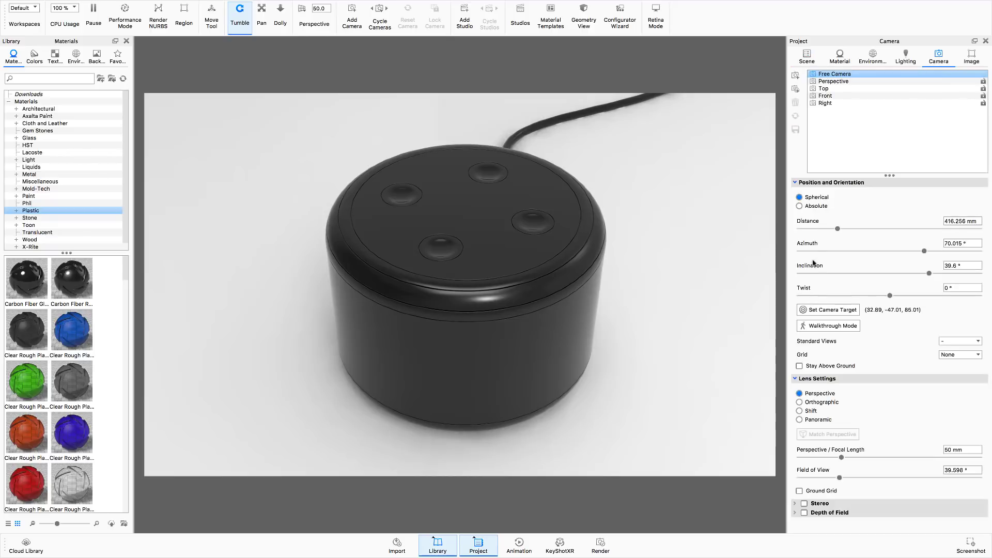
pyautogui.click(838, 312)
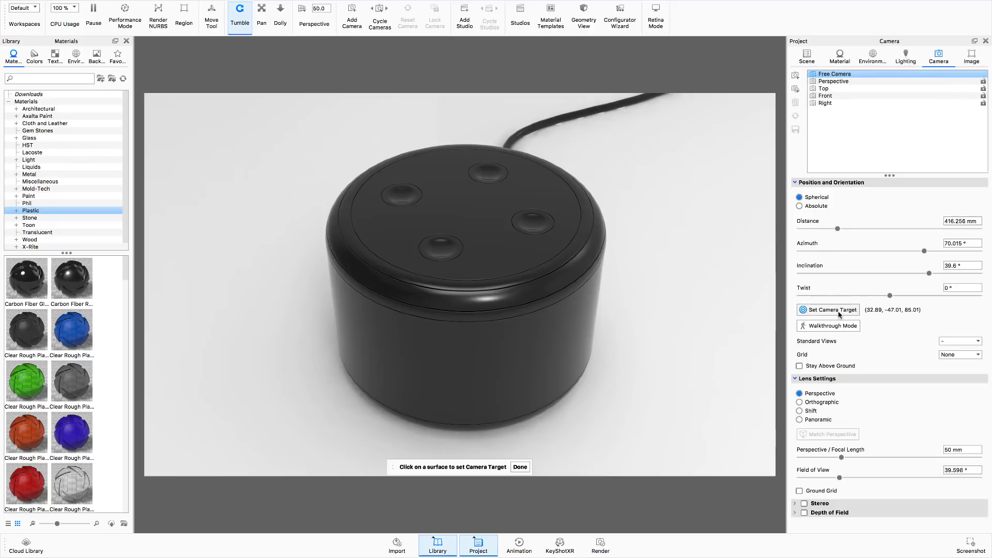
pyautogui.click(476, 216)
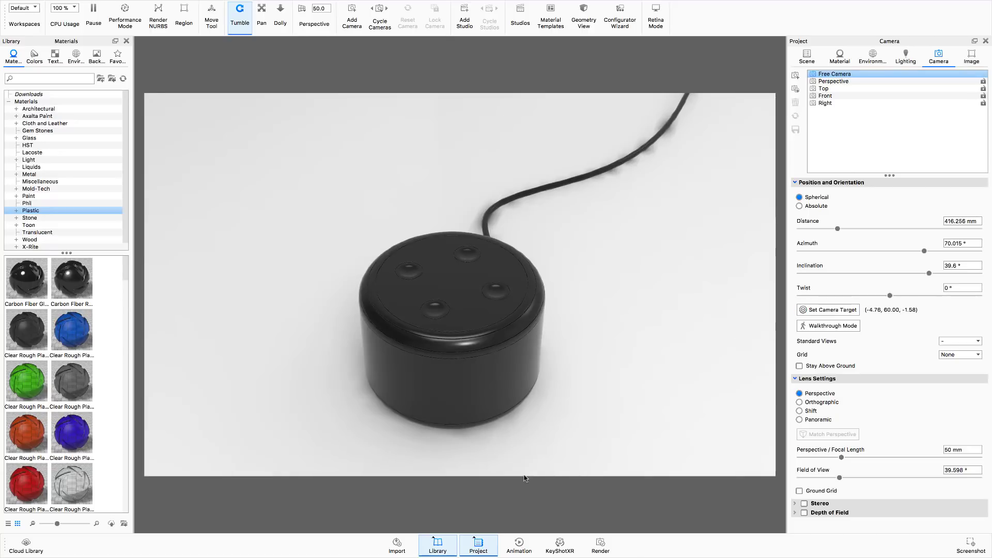
pyautogui.moveTo(390, 420); pyautogui.dragTo(450, 418)
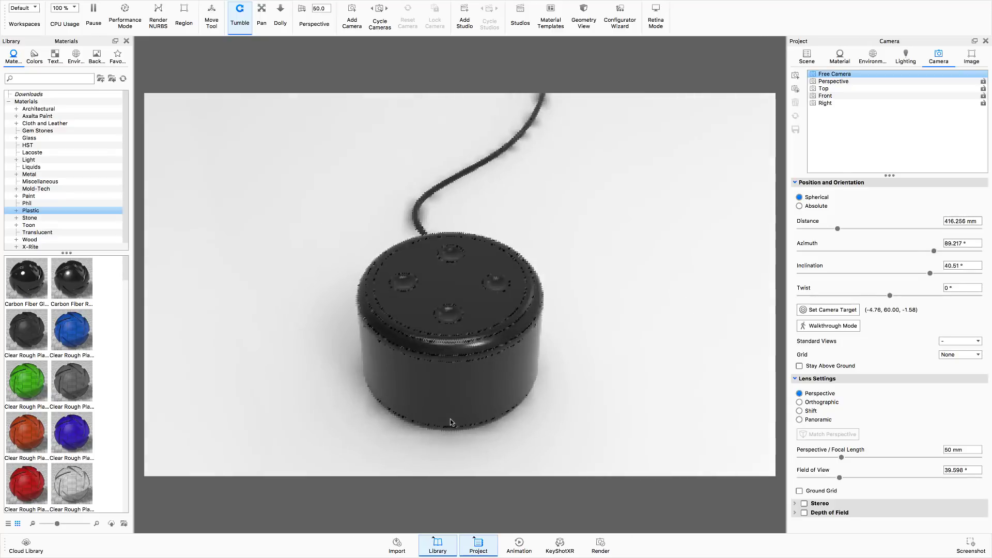
pyautogui.scroll(5, 450, 406)
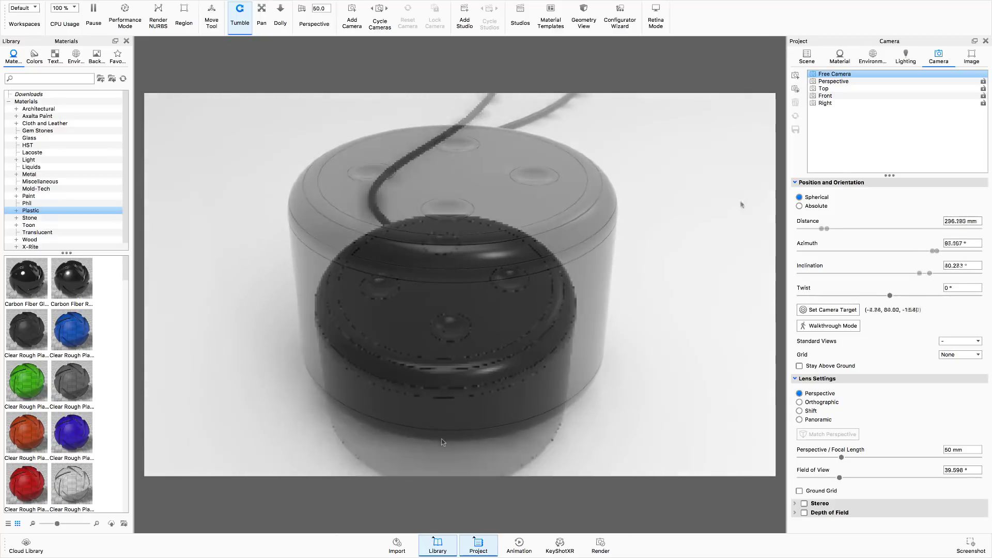
# Step: Apply the Product lighting preset and light the scene with the Startup Contrast 4K environment from the basic studio set
pyautogui.click(906, 56)
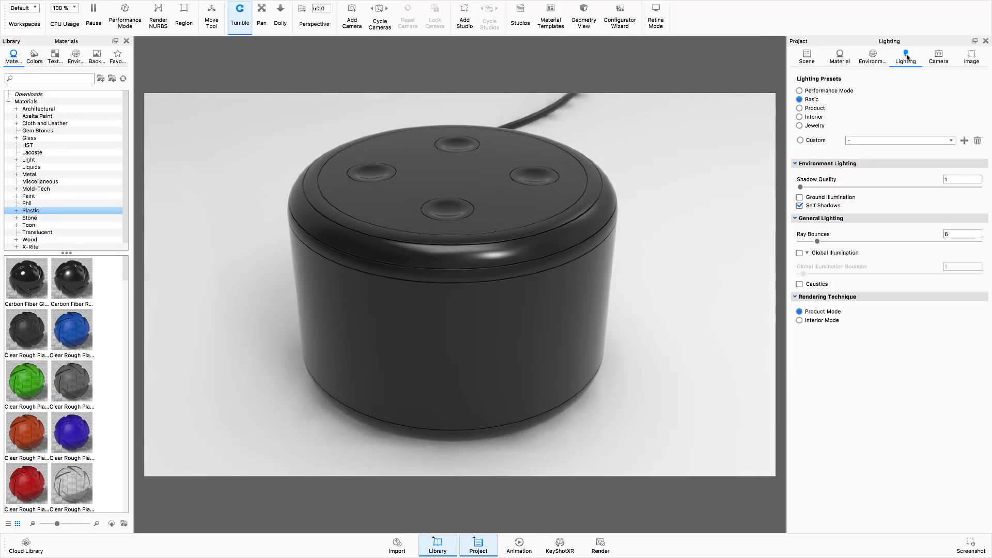
pyautogui.click(800, 108)
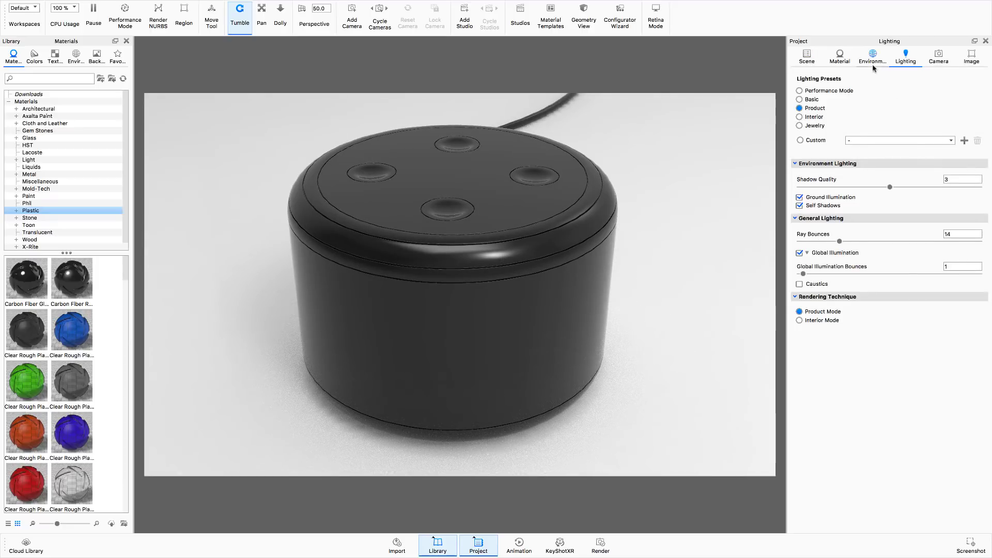
pyautogui.click(76, 56)
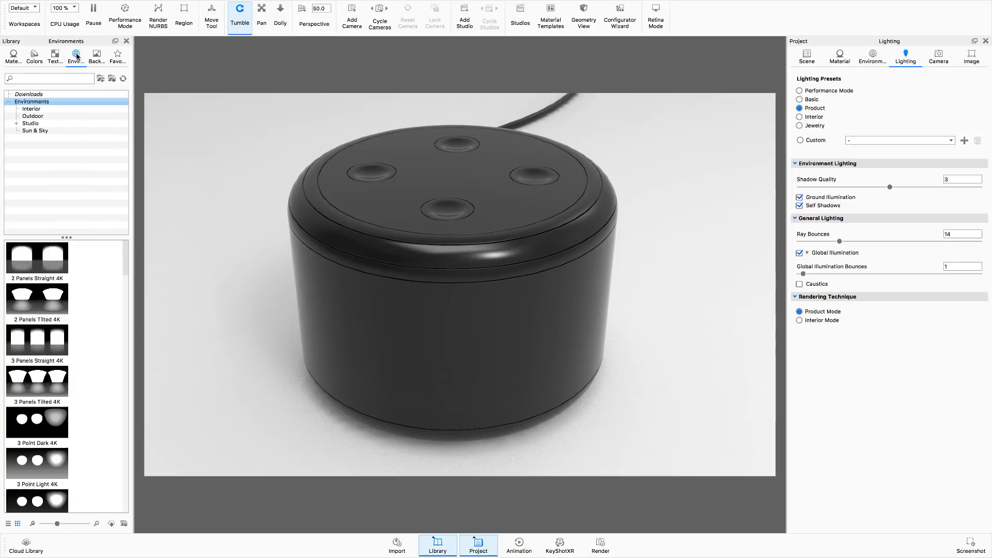
pyautogui.click(32, 123)
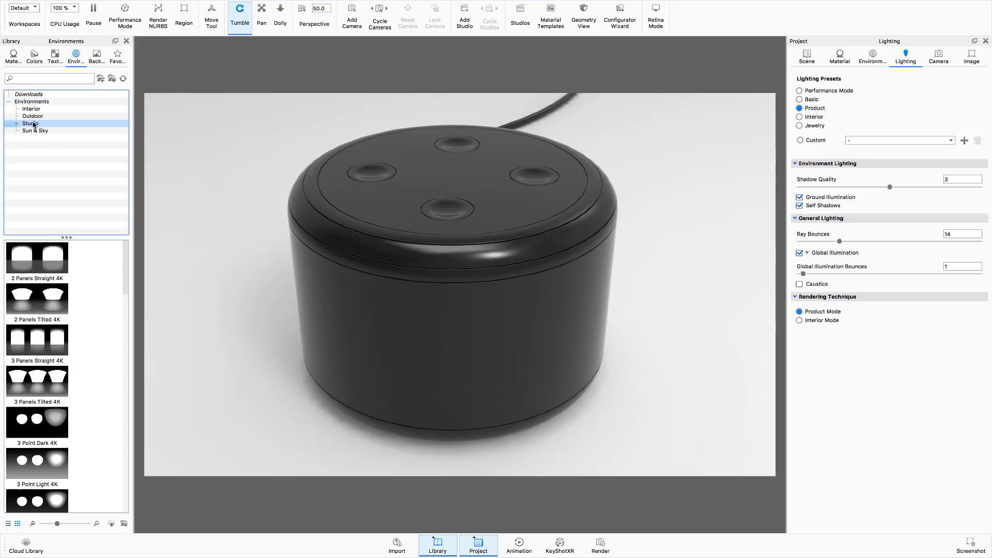
pyautogui.doubleClick(32, 124)
pyautogui.click(38, 138)
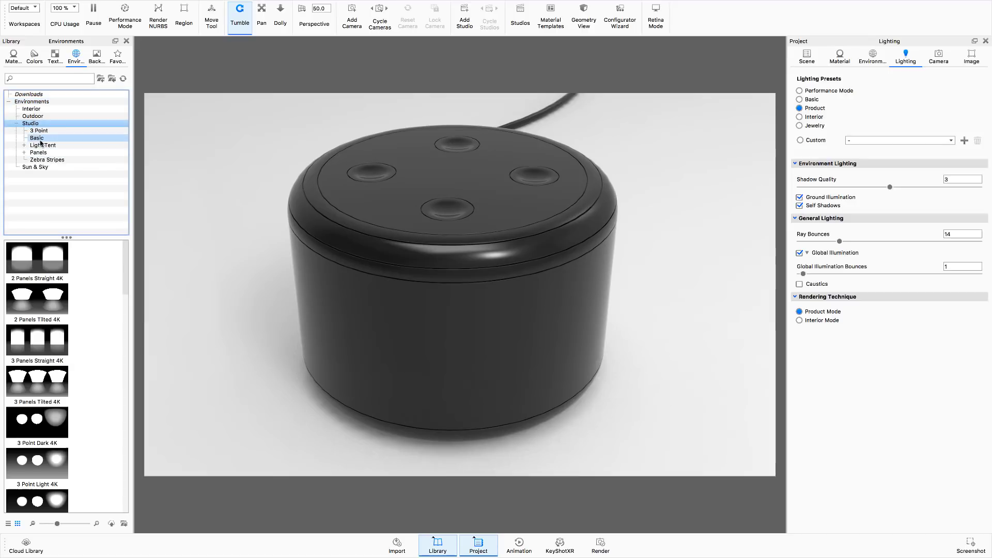
pyautogui.moveTo(123, 305); pyautogui.dragTo(127, 429)
pyautogui.moveTo(65, 427); pyautogui.dragTo(190, 393)
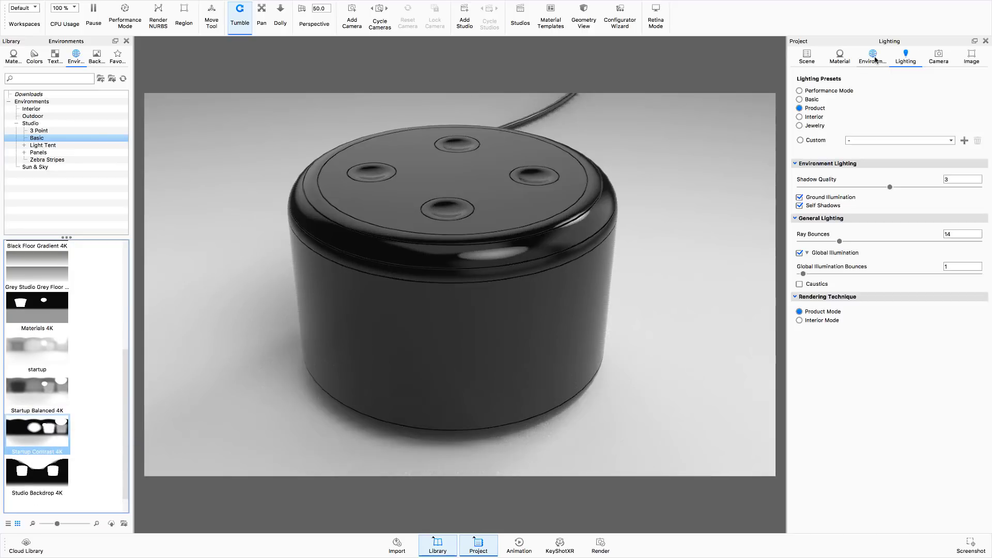
# Step: Set the environment background to dark grey, RGB 66, 66, 66, and enable occlusion ground shadows and ground reflections
pyautogui.click(873, 57)
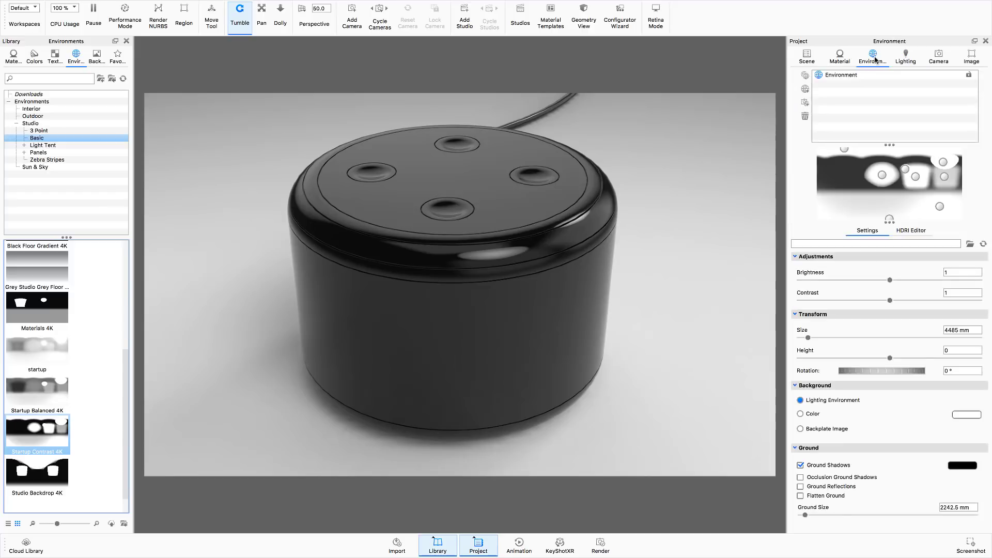
pyautogui.click(800, 414)
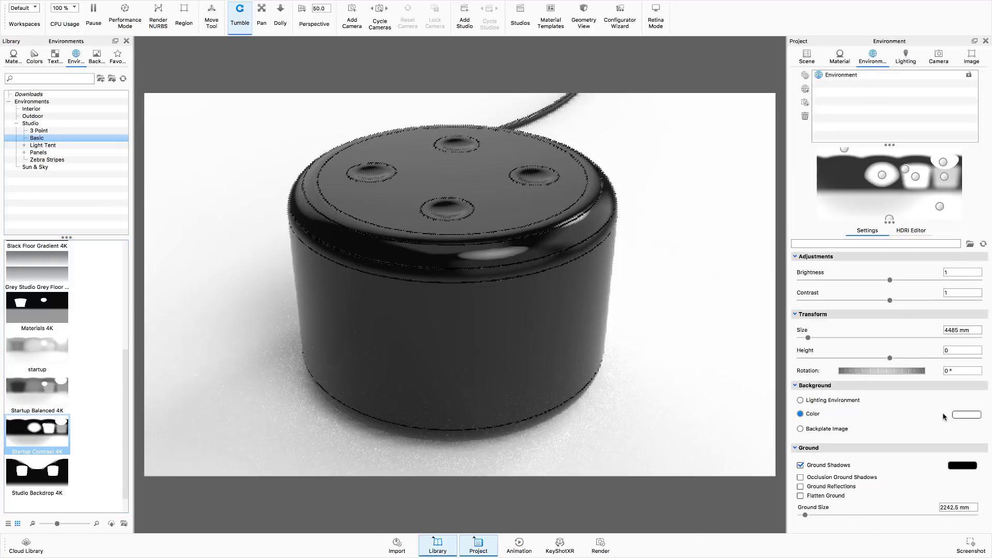
pyautogui.click(958, 417)
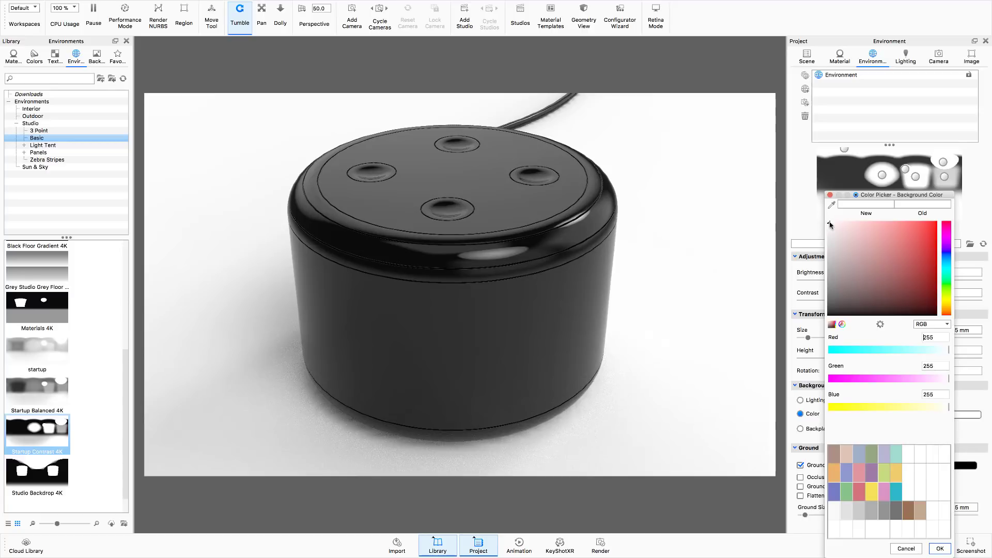
pyautogui.moveTo(829, 224); pyautogui.dragTo(829, 310)
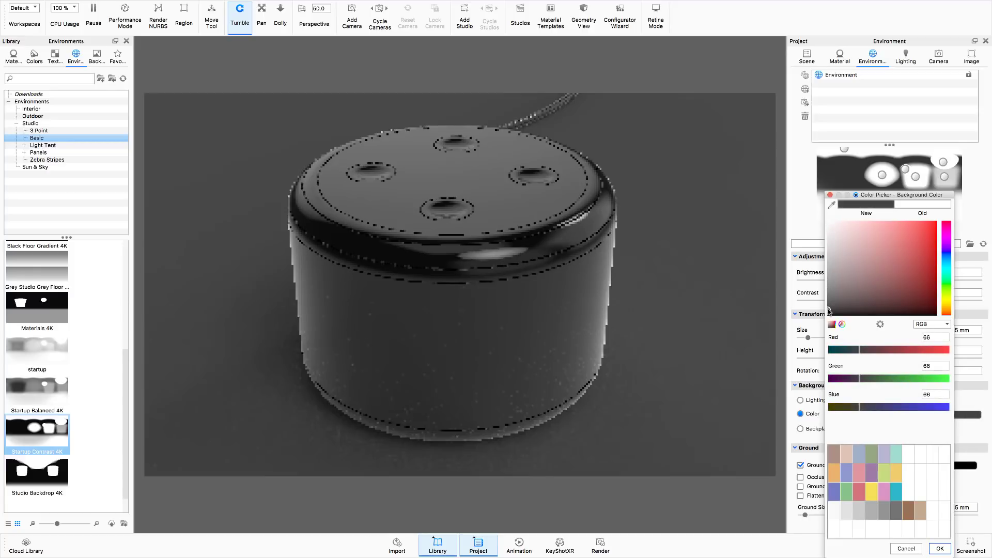
pyautogui.click(939, 549)
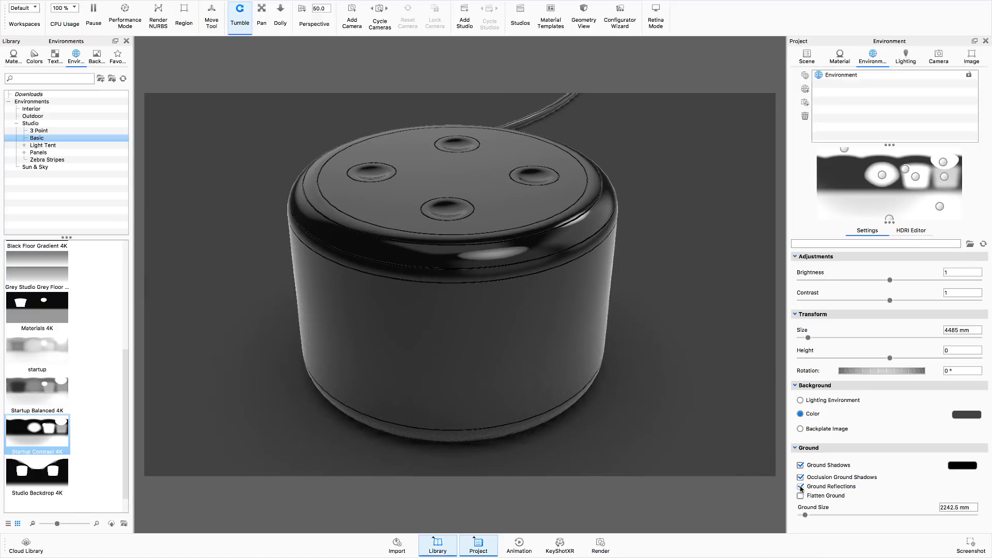
# Step: Apply the Hard Rough Plastic Black material to the entire Assistant model
pyautogui.click(806, 55)
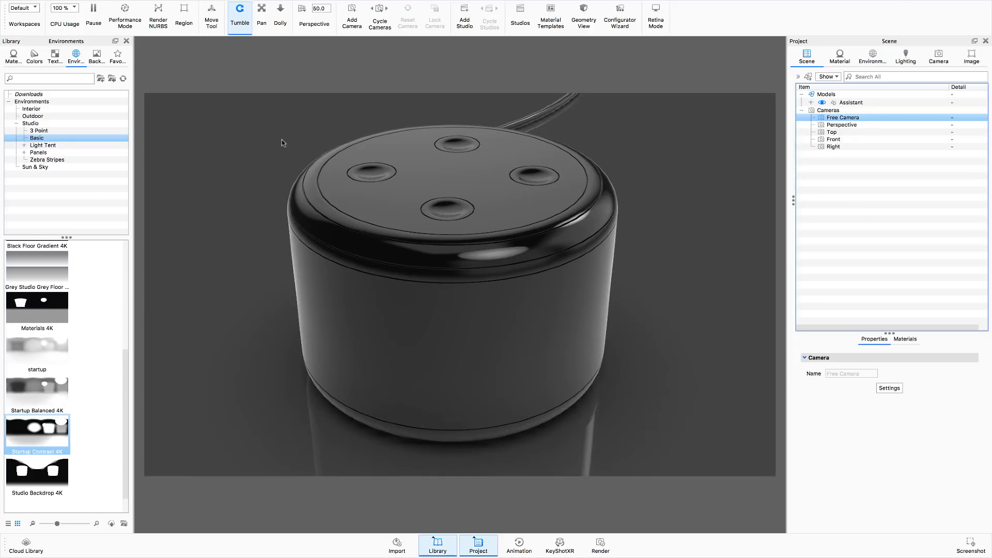
pyautogui.click(850, 102)
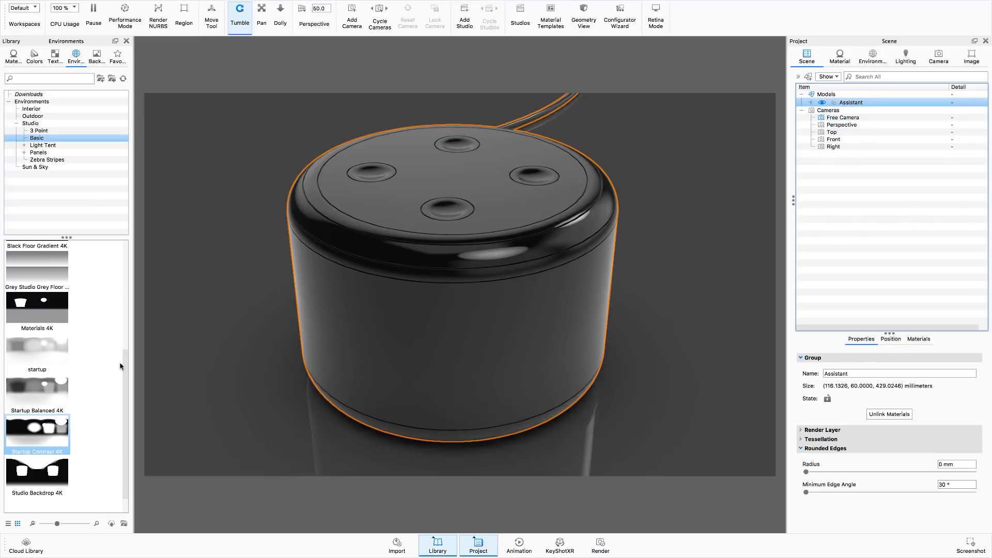
pyautogui.click(17, 58)
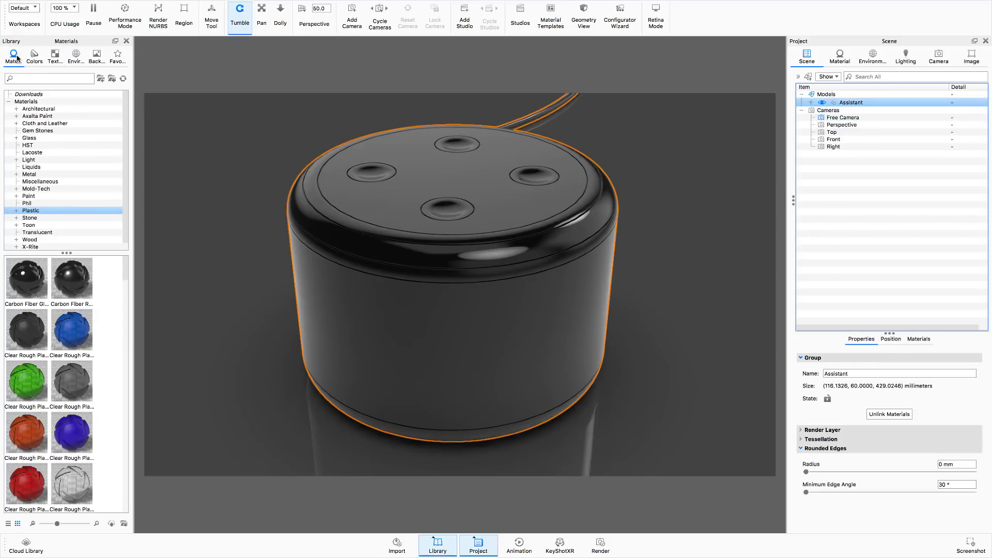
pyautogui.click(16, 211)
pyautogui.click(45, 239)
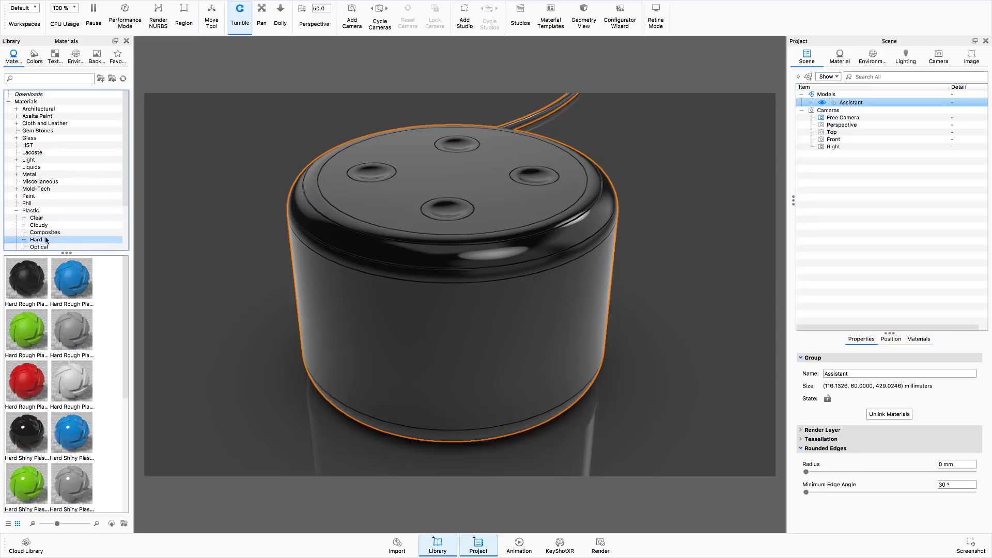
pyautogui.click(24, 240)
pyautogui.scroll(-2, 82, 208)
pyautogui.click(48, 205)
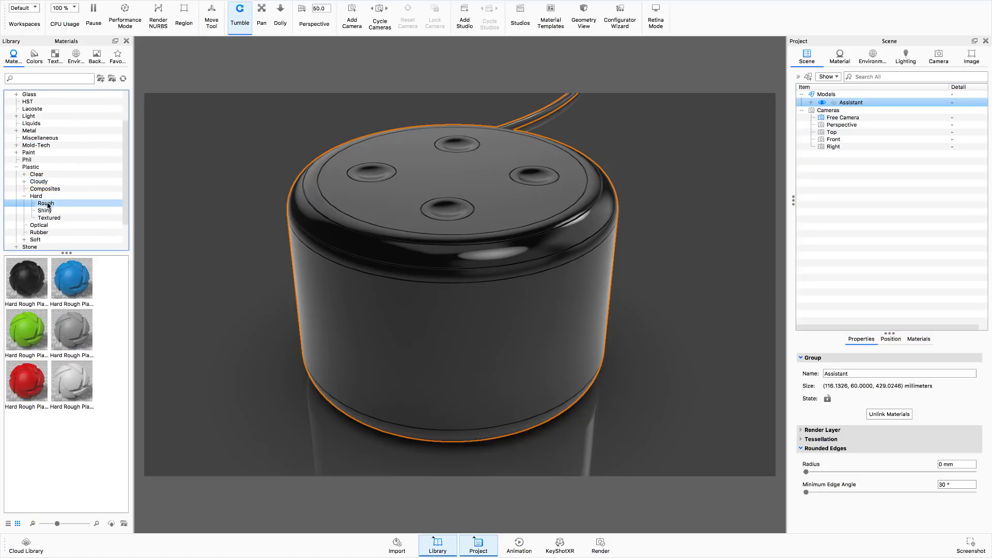
pyautogui.moveTo(28, 289); pyautogui.dragTo(859, 104)
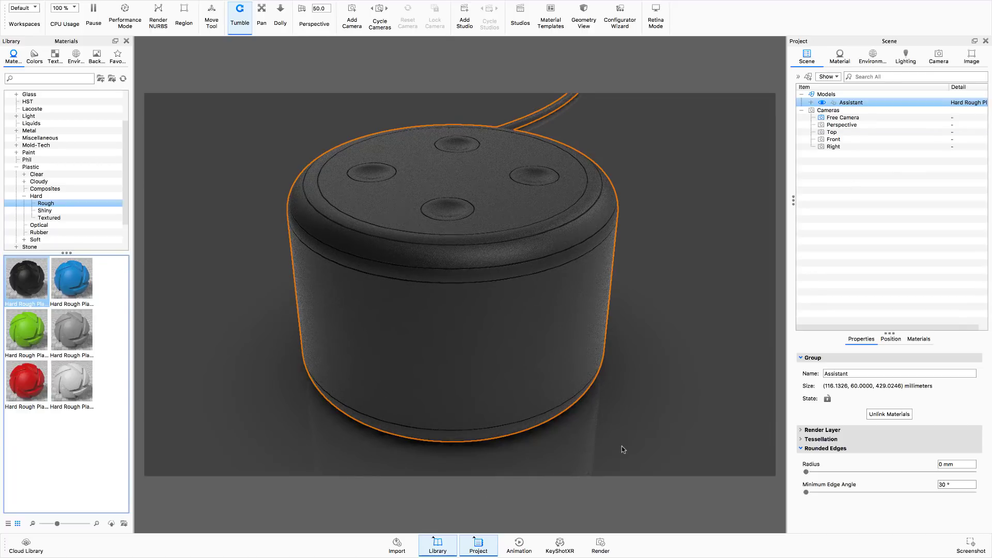
# Step: Reduce the black plastic's roughness to about 0.07 and rotate the environment to 354°
pyautogui.rightClick(852, 104)
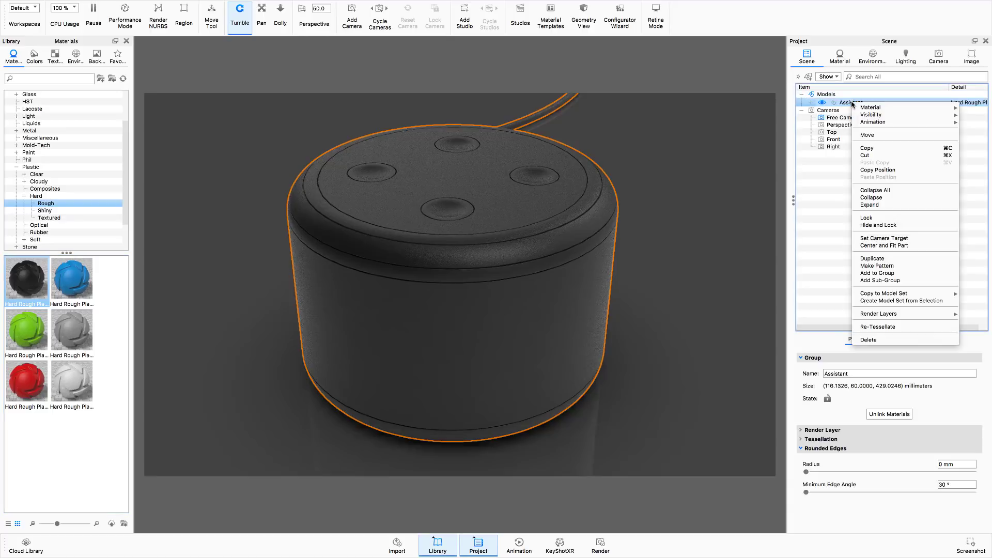
pyautogui.moveTo(868, 109)
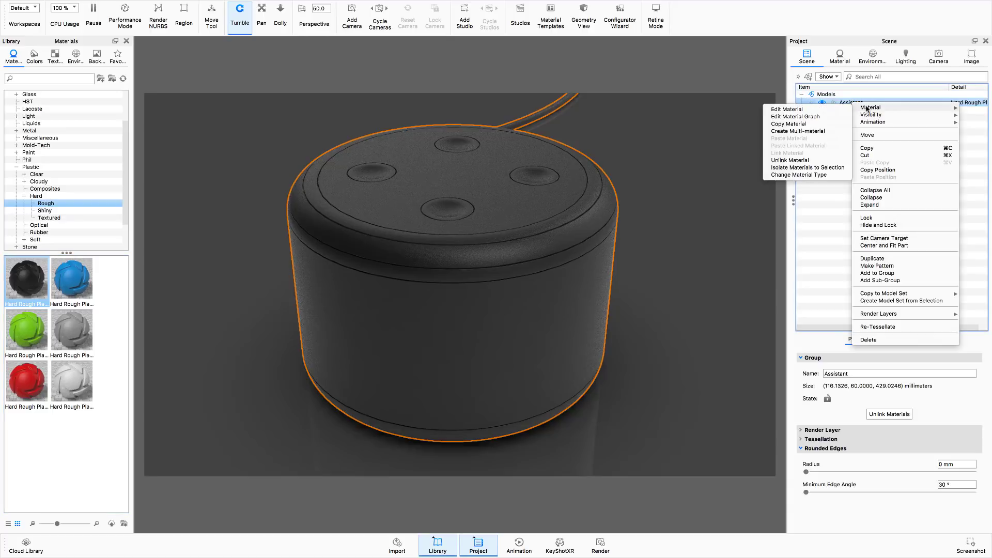
pyautogui.click(804, 110)
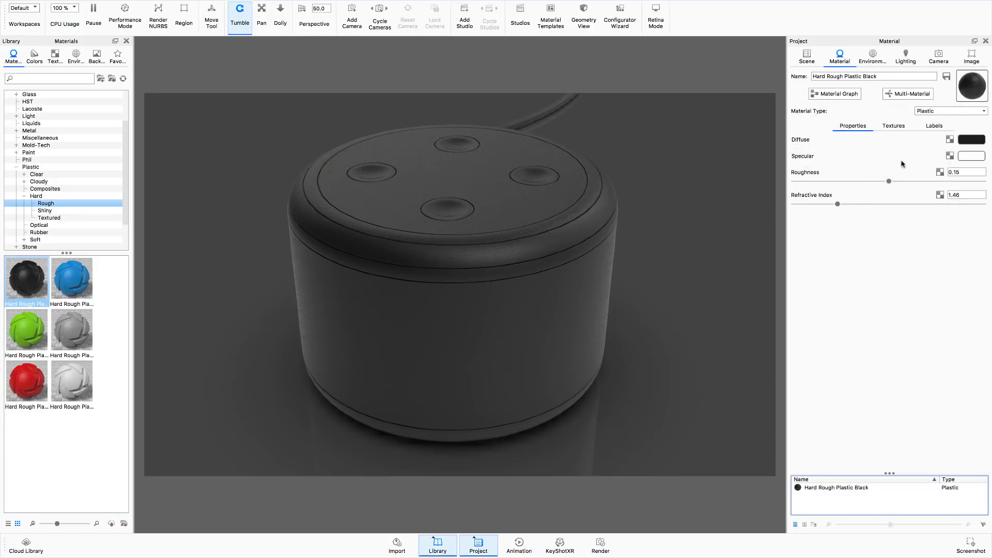
pyautogui.moveTo(890, 184); pyautogui.dragTo(839, 183)
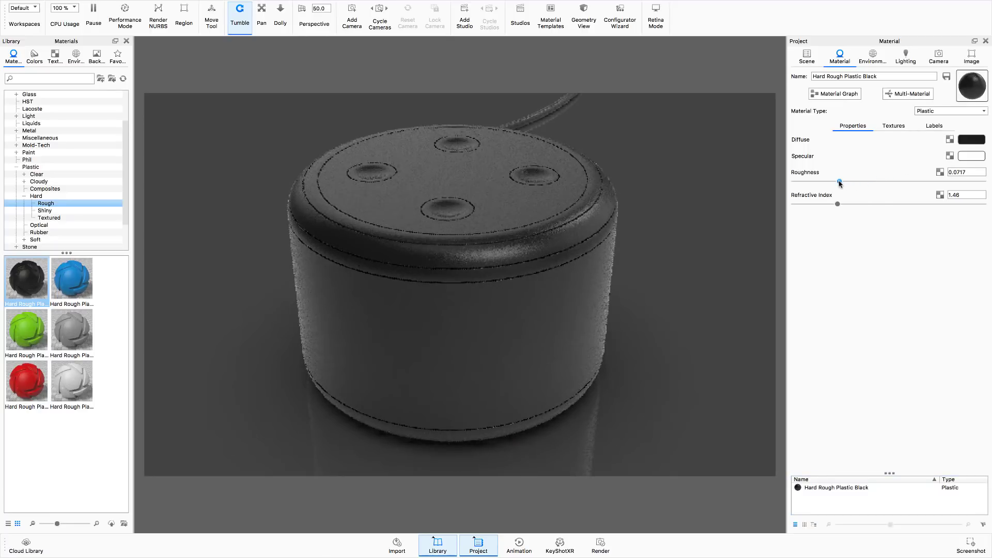
pyautogui.click(873, 56)
pyautogui.moveTo(857, 374)
pyautogui.mouseDown()
pyautogui.moveTo(875, 373)
pyautogui.moveTo(849, 377)
pyautogui.mouseUp()
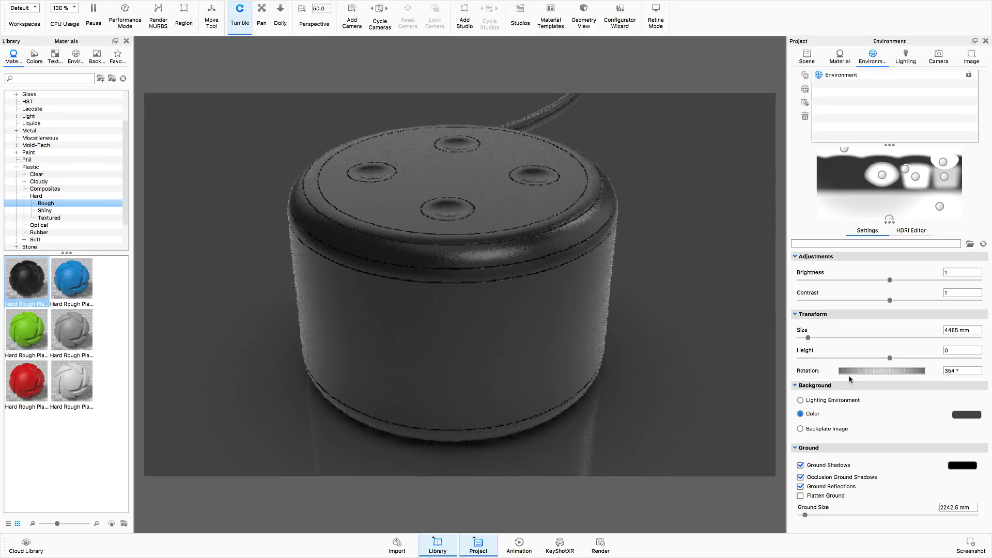
# Step: Save the current view as a new camera named Render 1
pyautogui.click(937, 56)
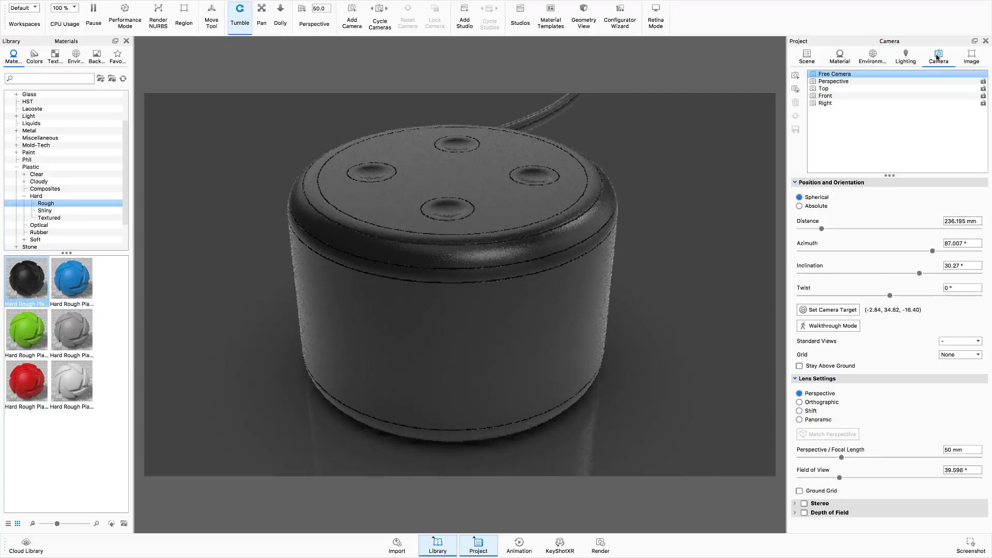
pyautogui.click(795, 75)
pyautogui.doubleClick(816, 110)
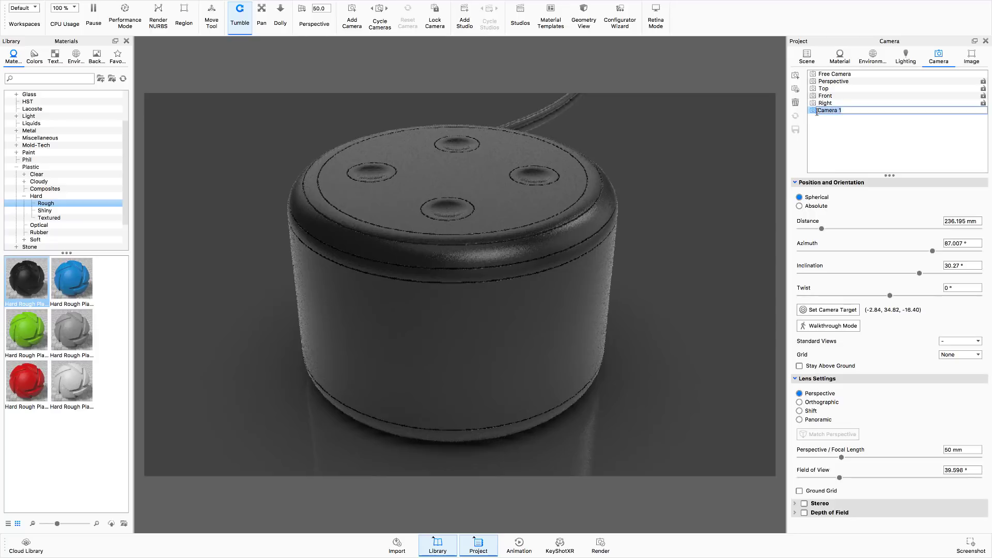
pyautogui.write('Rend')
pyautogui.click(900, 137)
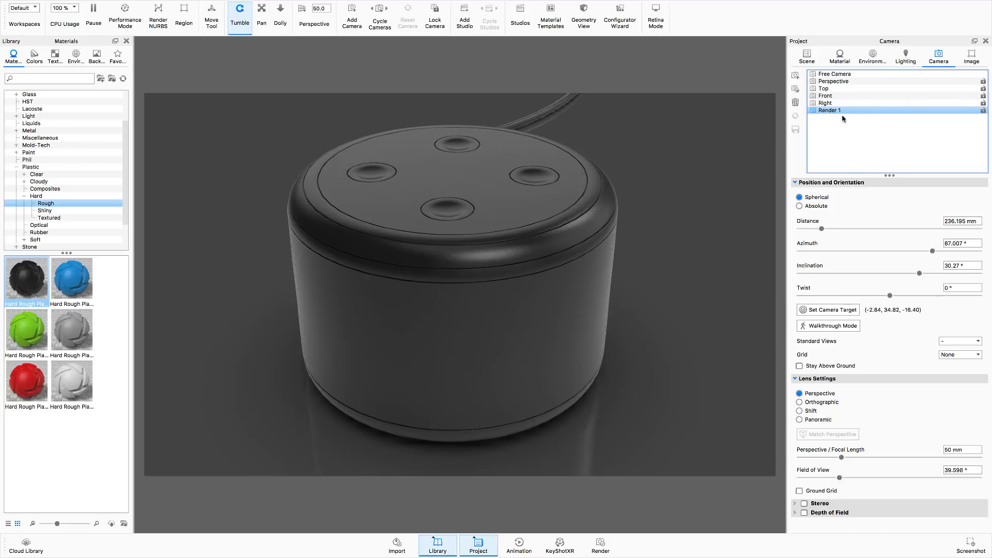
# Step: Lock the Render 1 camera
pyautogui.click(982, 110)
pyautogui.click(982, 111)
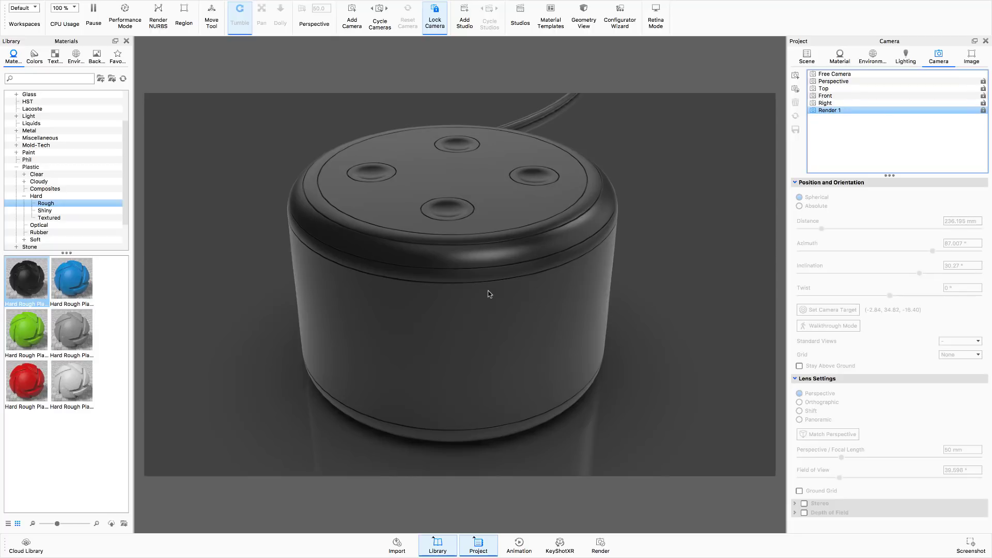
# Step: Browse the material library to the Mesh materials under Metal, Aluminum
pyautogui.click(16, 152)
pyautogui.click(16, 153)
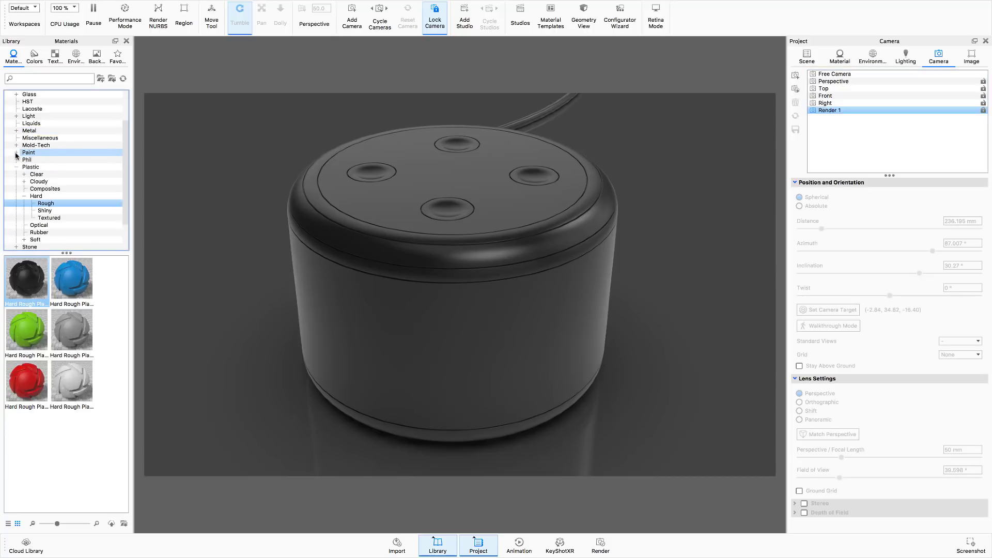
pyautogui.click(16, 167)
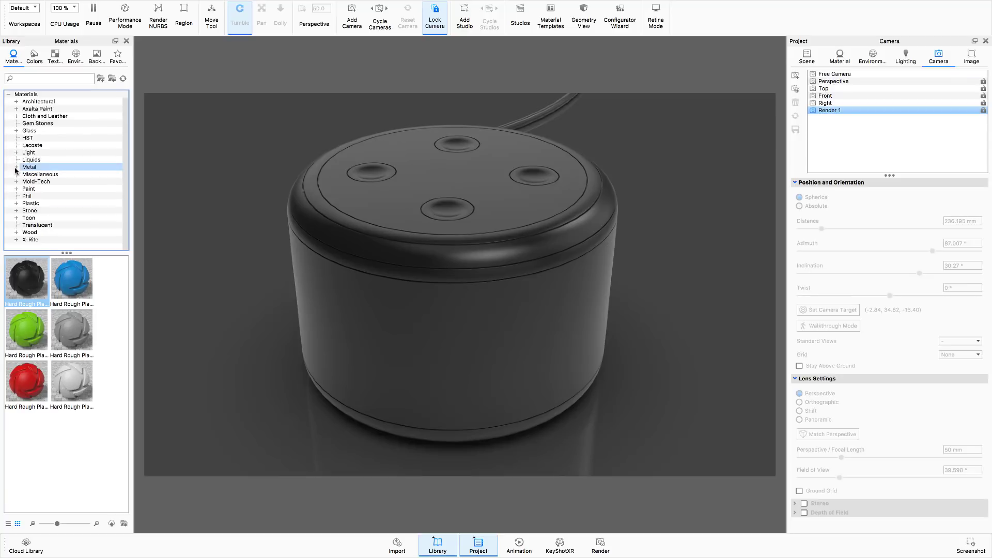
pyautogui.click(16, 167)
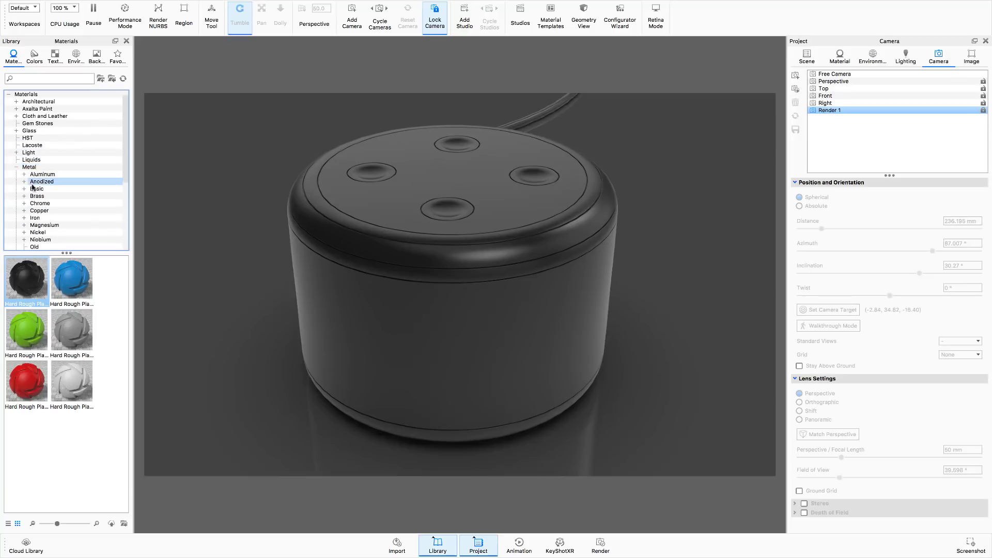
pyautogui.click(24, 175)
pyautogui.click(44, 189)
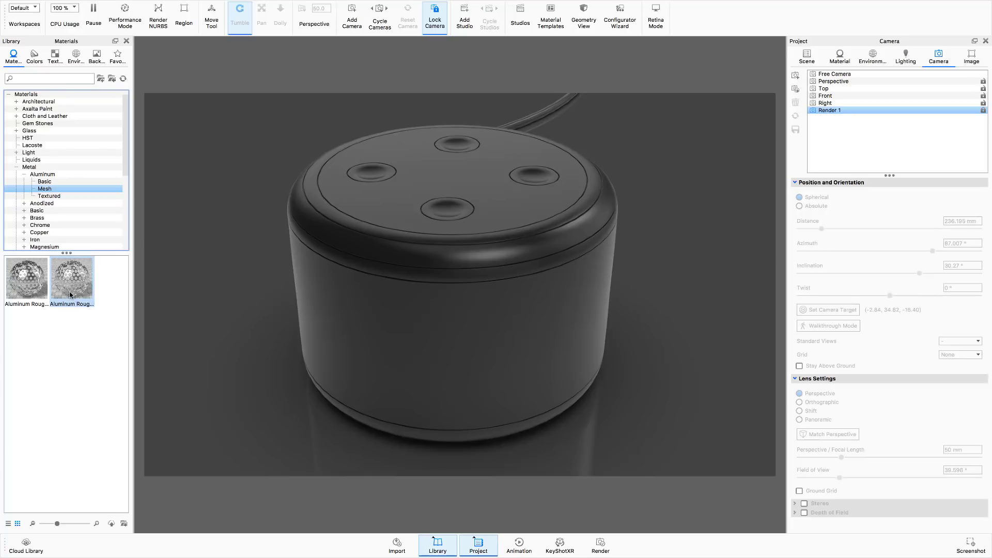
pyautogui.moveTo(71, 295)
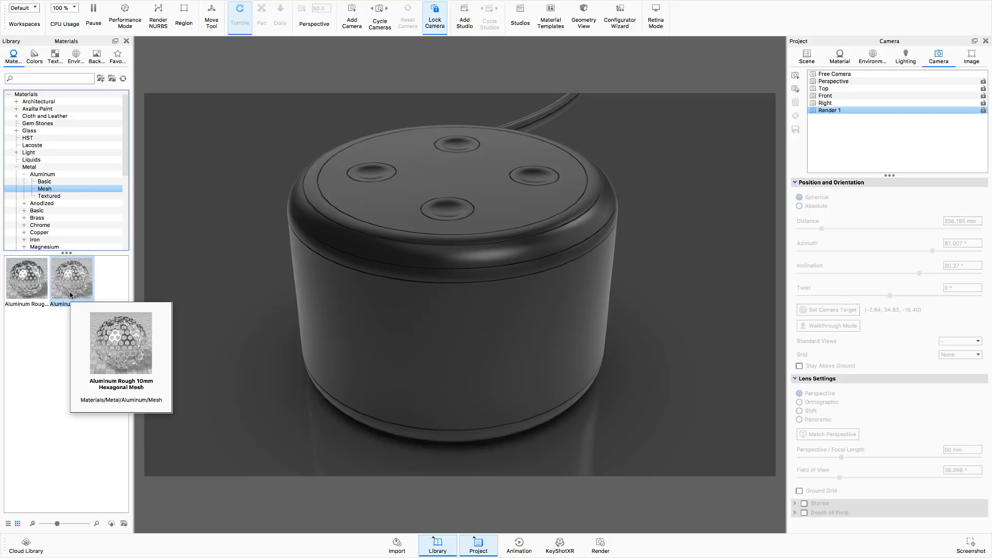
# Step: Apply the Aluminum Rough 10mm Hexagonal Mesh material to the 007 Speaker Grille part inside the Assistant model
pyautogui.click(807, 57)
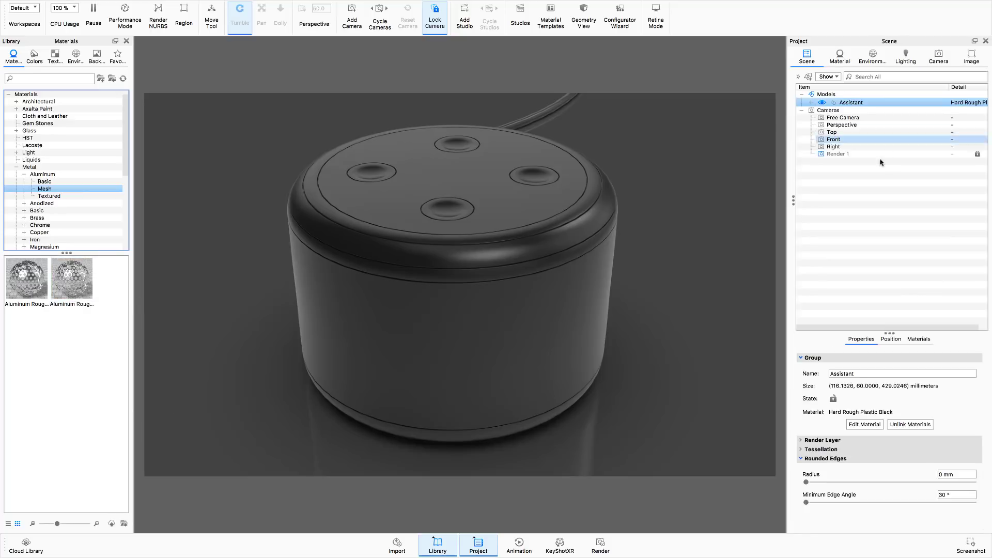
pyautogui.click(42, 409)
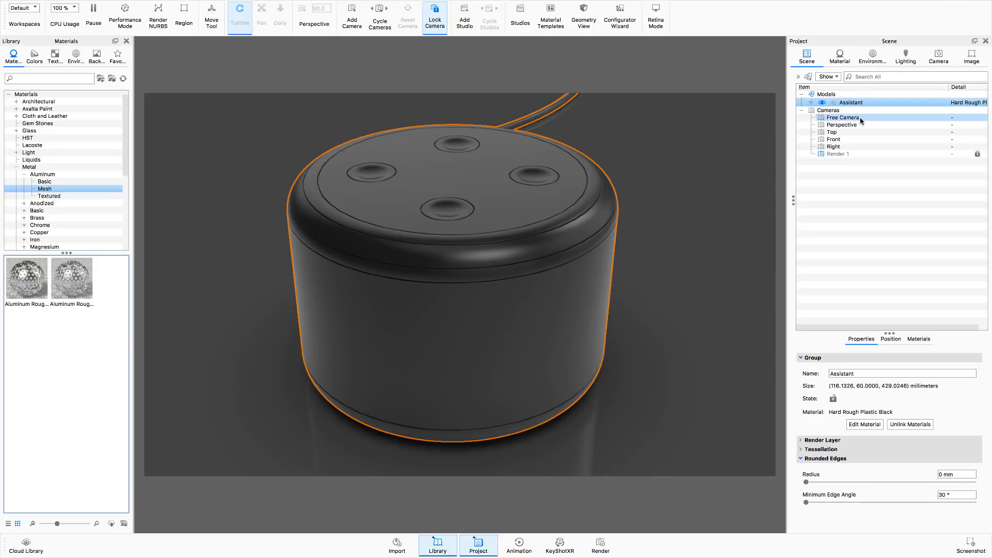
pyautogui.click(811, 103)
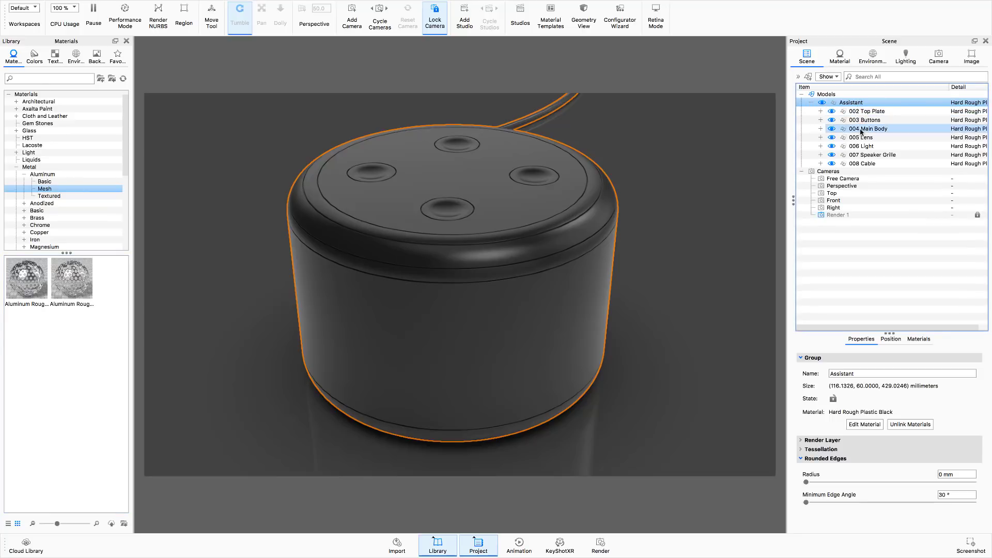
pyautogui.click(820, 154)
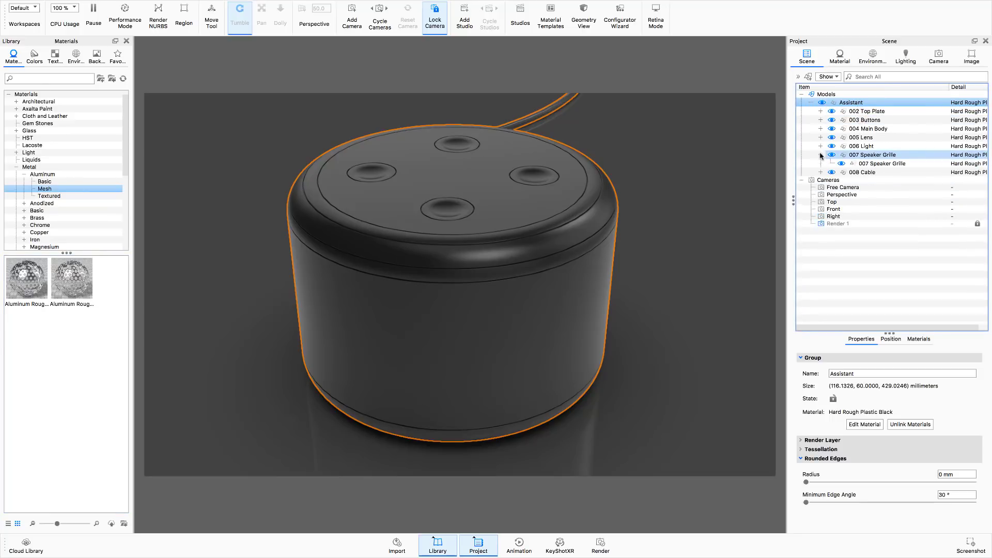
pyautogui.click(882, 164)
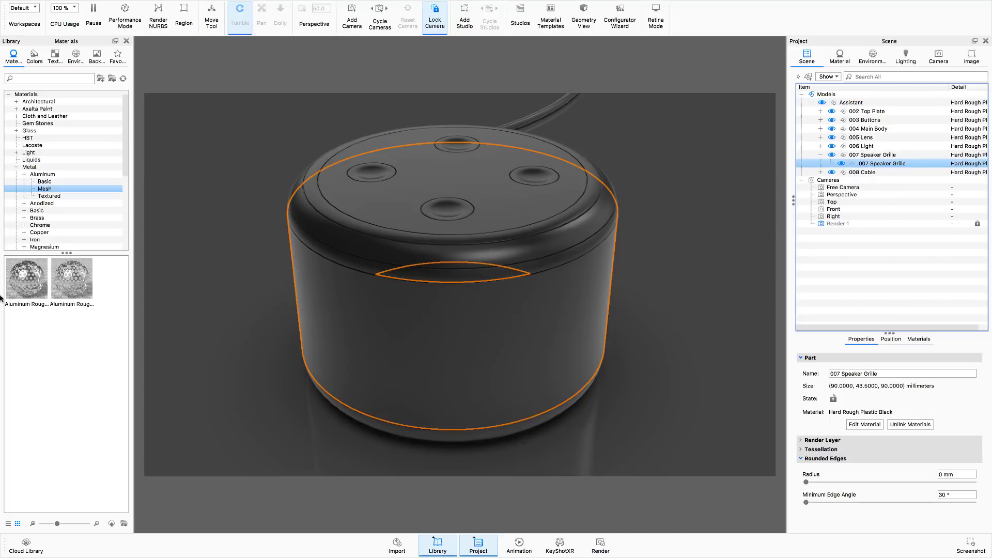
pyautogui.moveTo(71, 279); pyautogui.dragTo(903, 167)
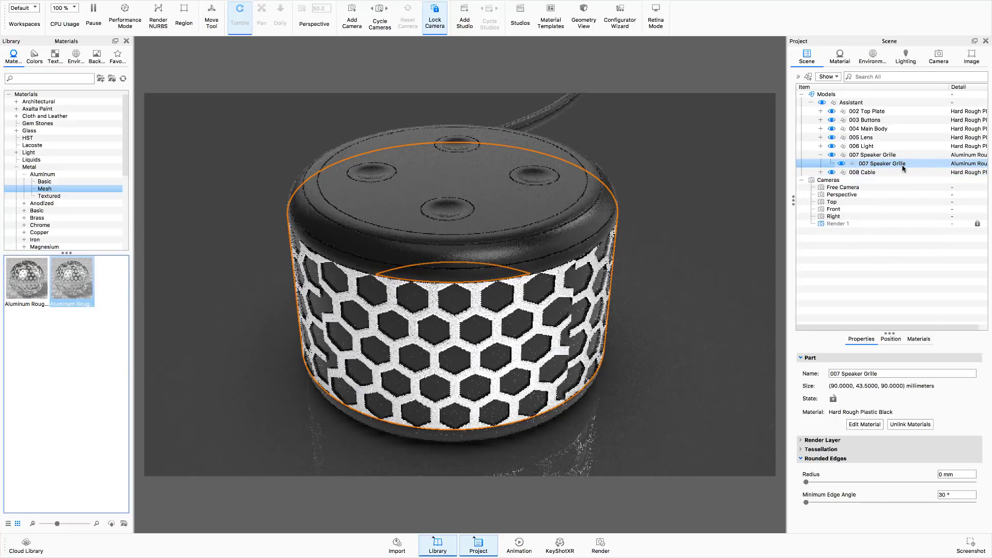
pyautogui.moveTo(903, 167)
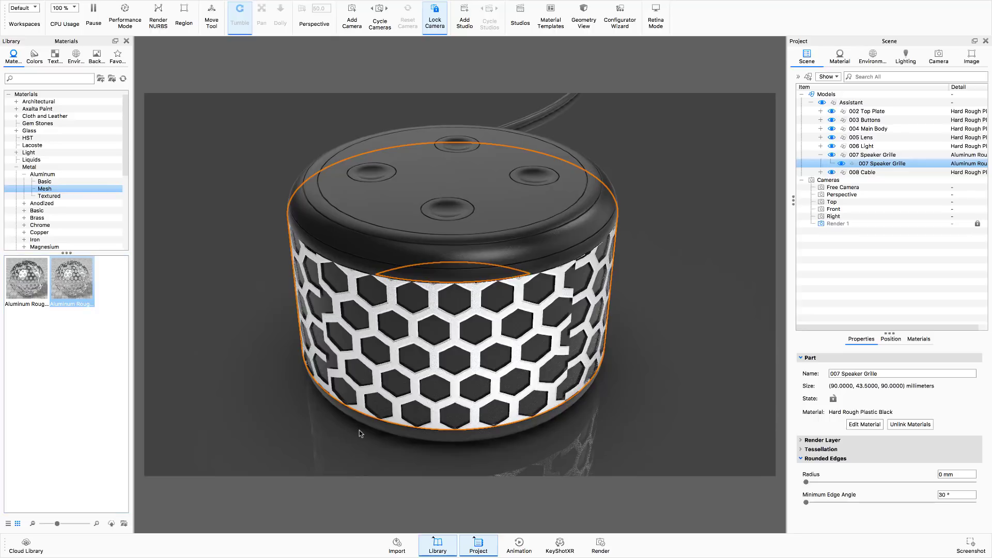
# Step: Switch to the Free Camera and orbit around the speaker to inspect the mesh pattern on the grille
pyautogui.click(939, 56)
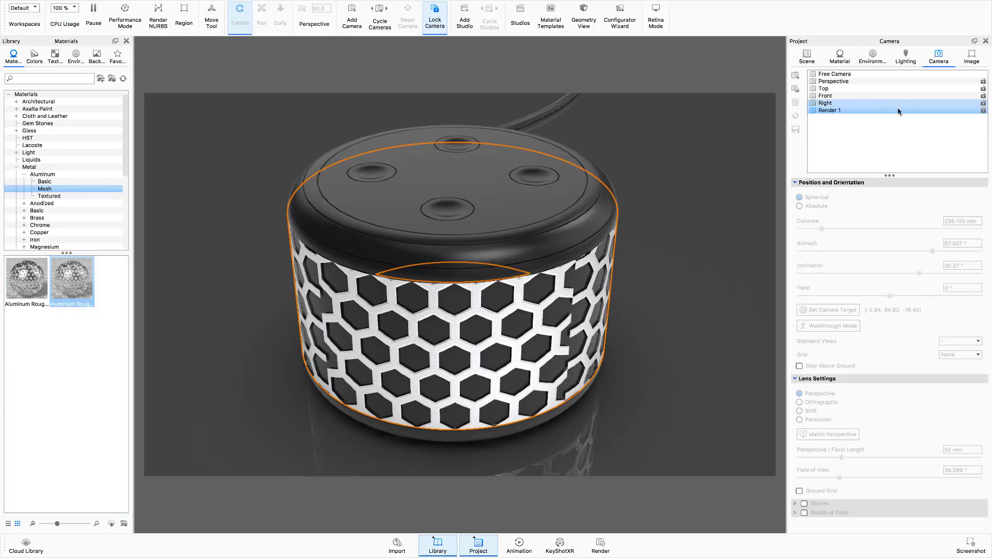
pyautogui.click(883, 74)
pyautogui.moveTo(379, 377); pyautogui.dragTo(485, 374)
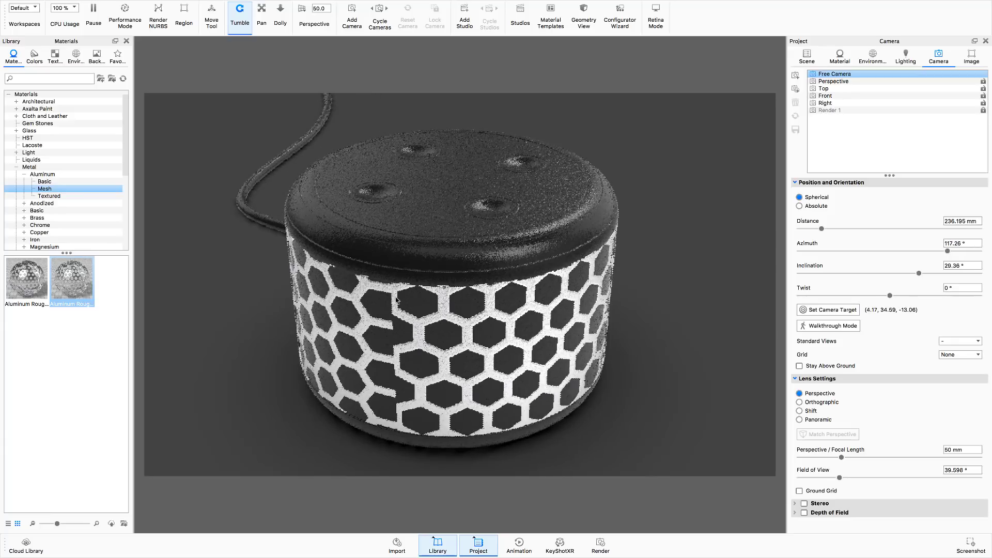
pyautogui.moveTo(652, 387); pyautogui.dragTo(524, 385)
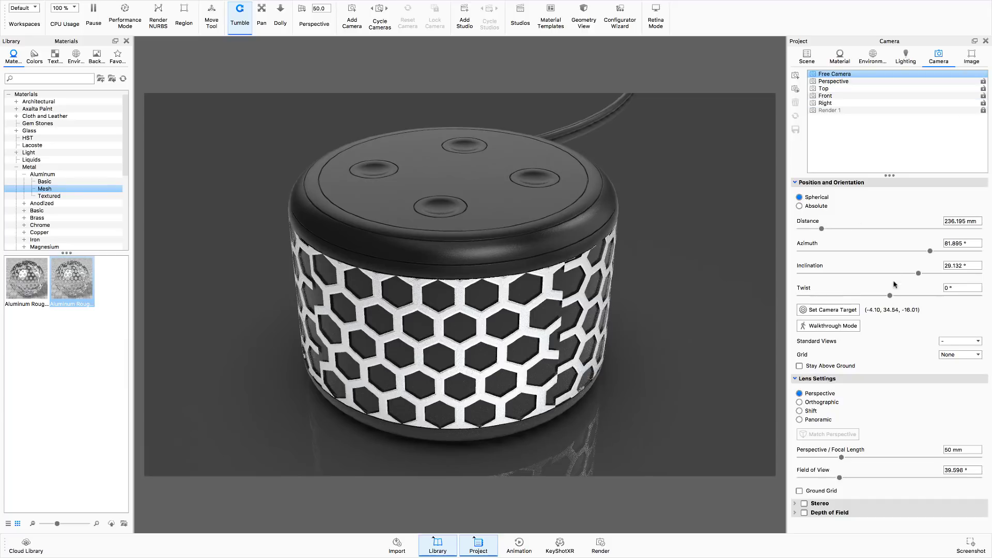
# Step: Edit the speaker grille's material and set its mesh texture to Cylinder mapping centered on the part
pyautogui.click(807, 56)
pyautogui.rightClick(876, 167)
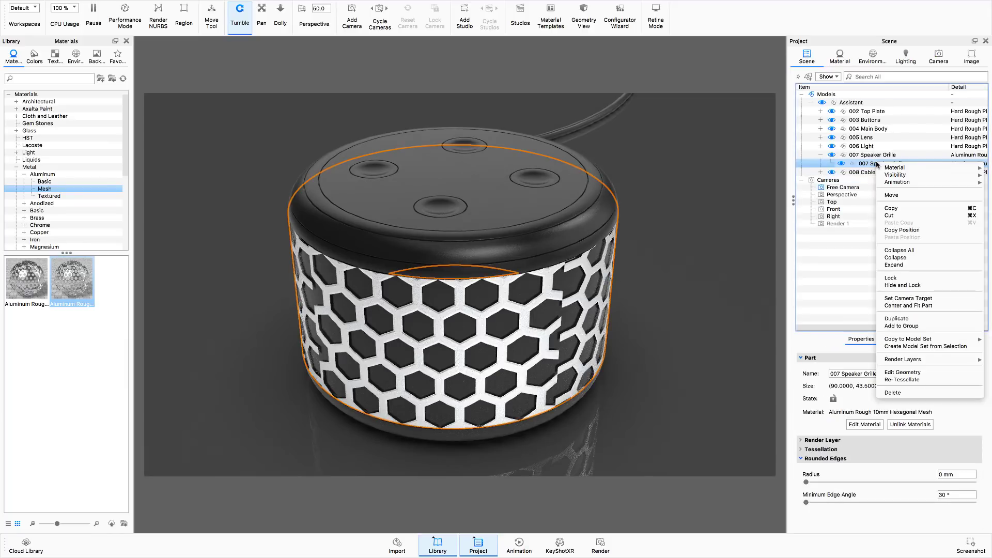
pyautogui.moveTo(886, 169)
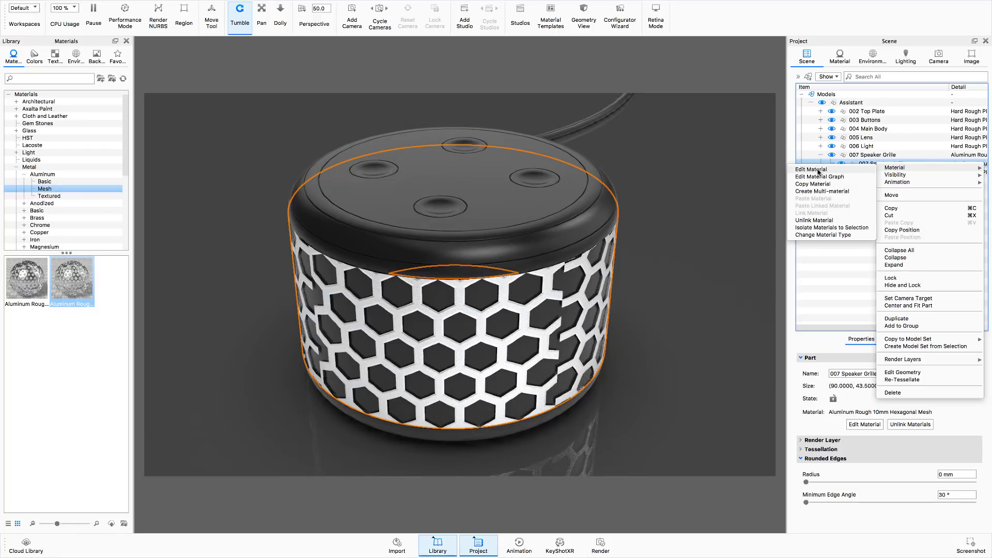
pyautogui.click(818, 170)
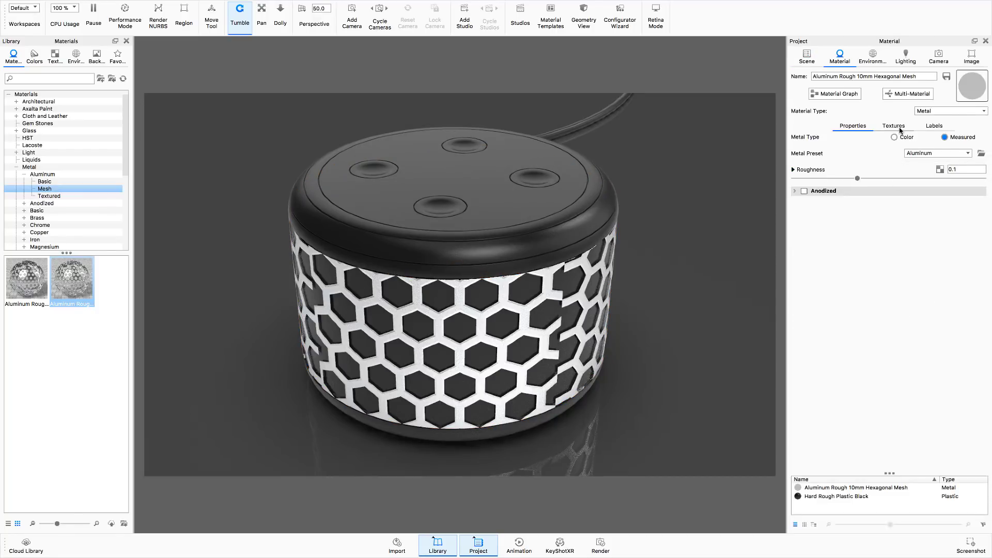
pyautogui.click(900, 129)
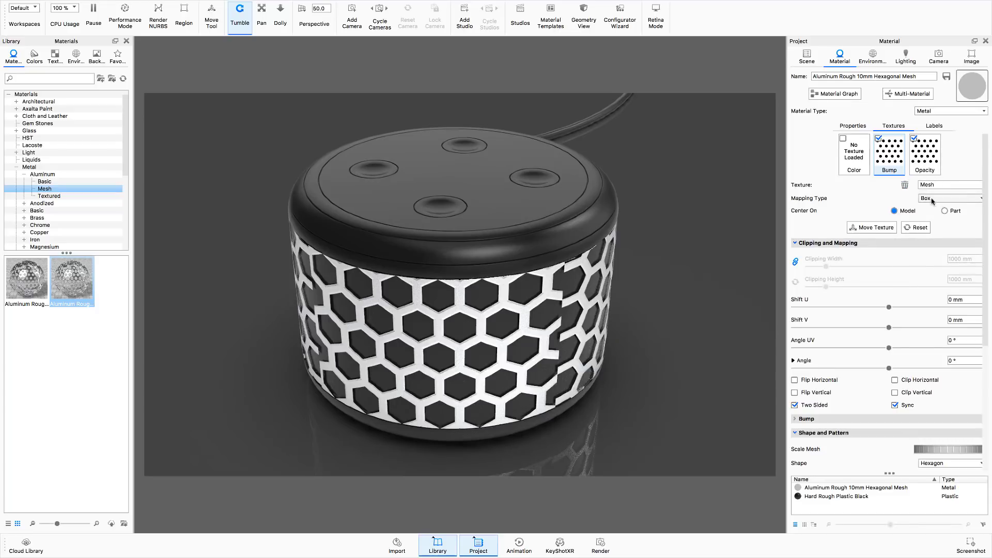
pyautogui.click(976, 200)
pyautogui.click(974, 213)
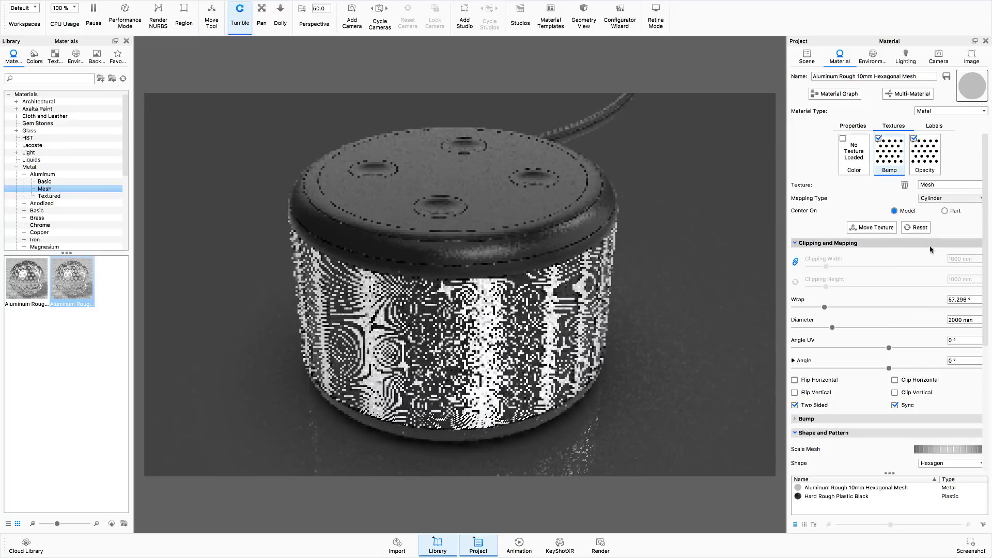
pyautogui.click(944, 211)
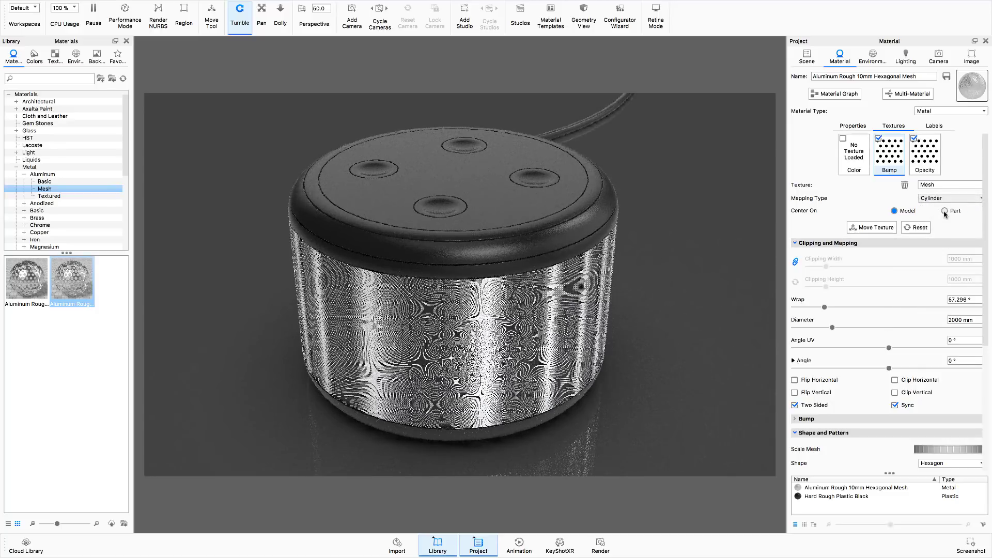
# Step: Fit the grille's cylindrical mesh texture to the part along the Z axis and accept the placement
pyautogui.click(878, 228)
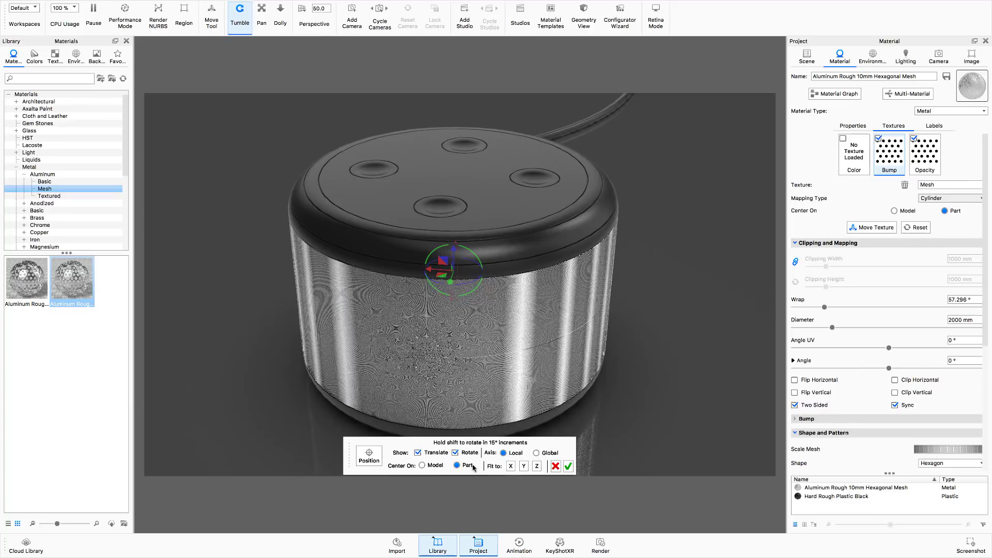
pyautogui.click(511, 467)
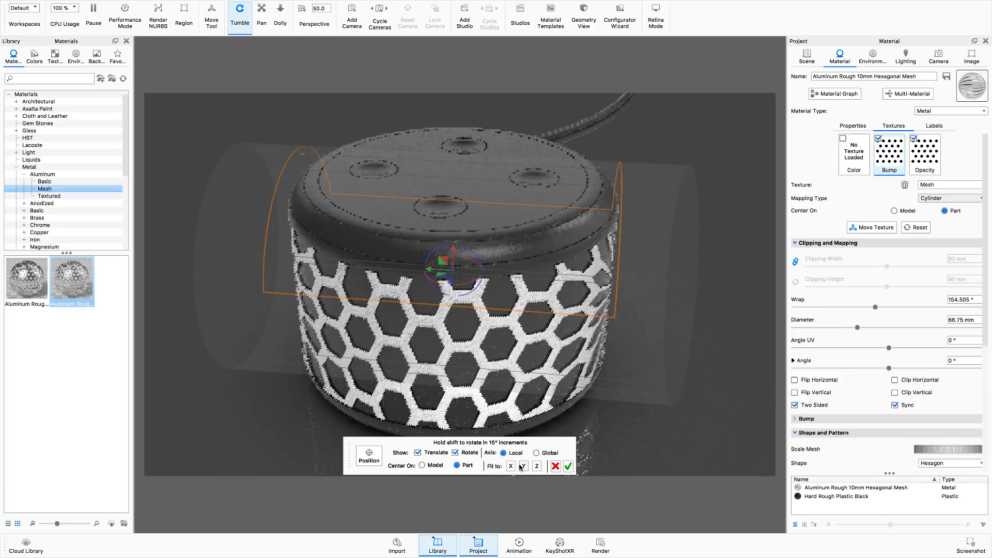
pyautogui.click(536, 466)
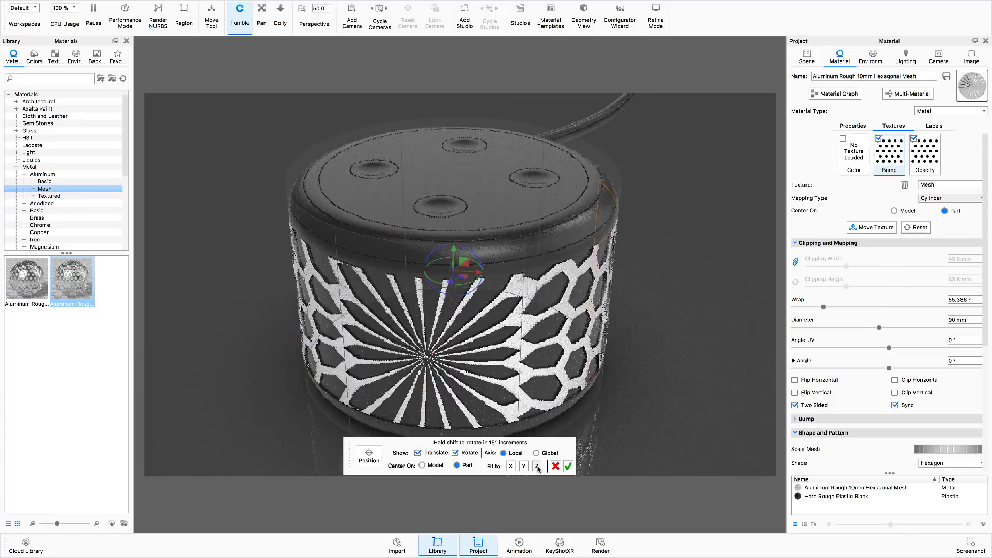
pyautogui.click(537, 466)
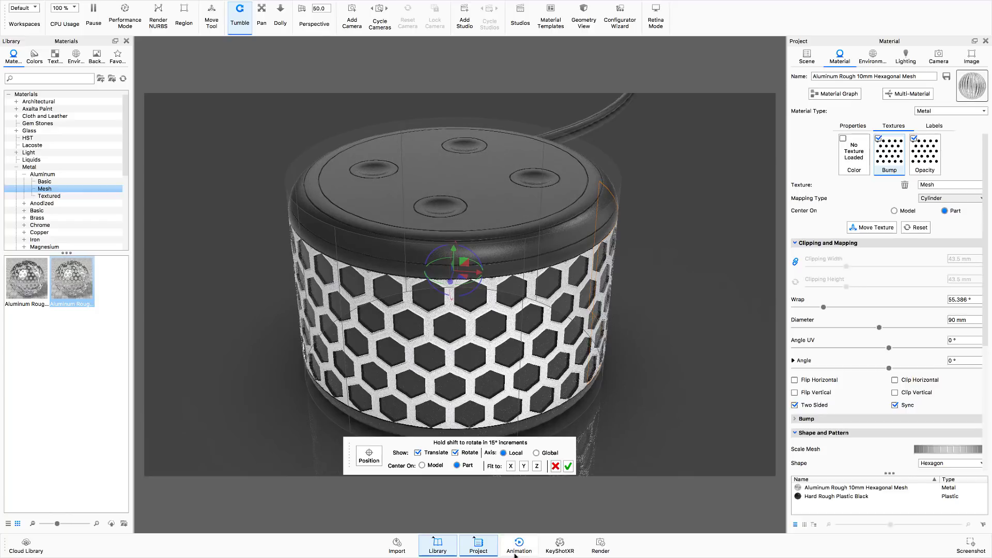
pyautogui.click(568, 466)
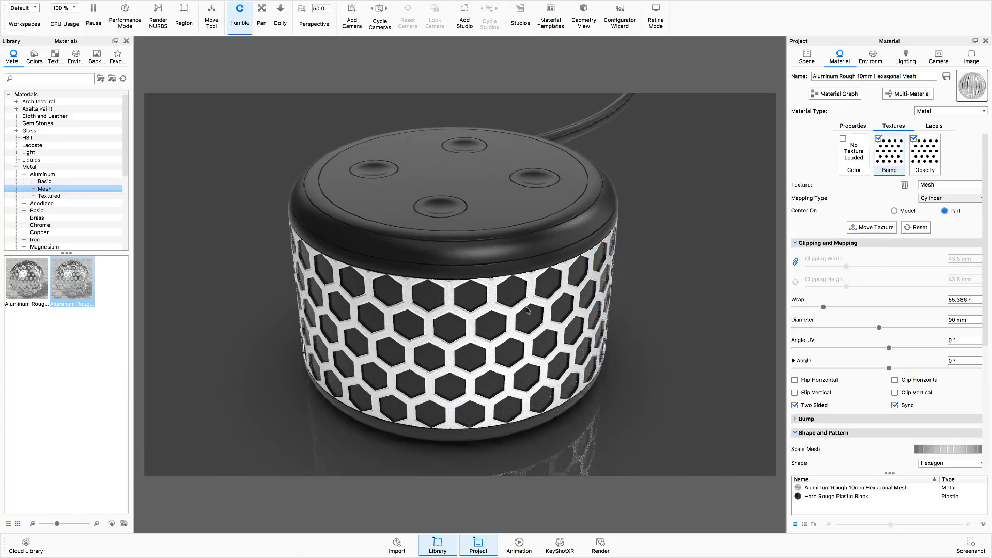
pyautogui.moveTo(295, 378); pyautogui.dragTo(322, 368)
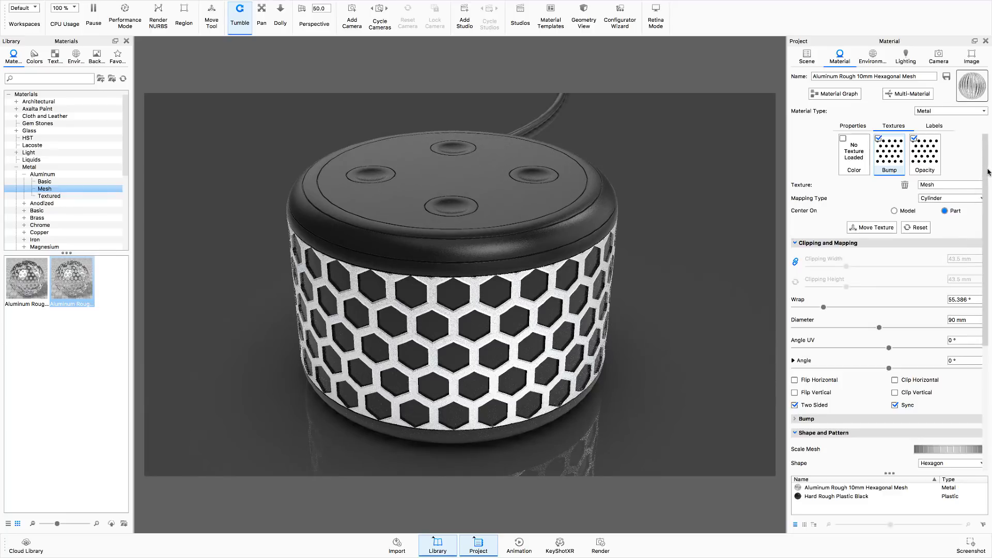
# Step: Try Pentagon and Triangle as the grille mesh's hole shape, and settle on Circle
pyautogui.moveTo(986, 173)
pyautogui.mouseDown()
pyautogui.moveTo(985, 215)
pyautogui.moveTo(986, 188)
pyautogui.mouseUp()
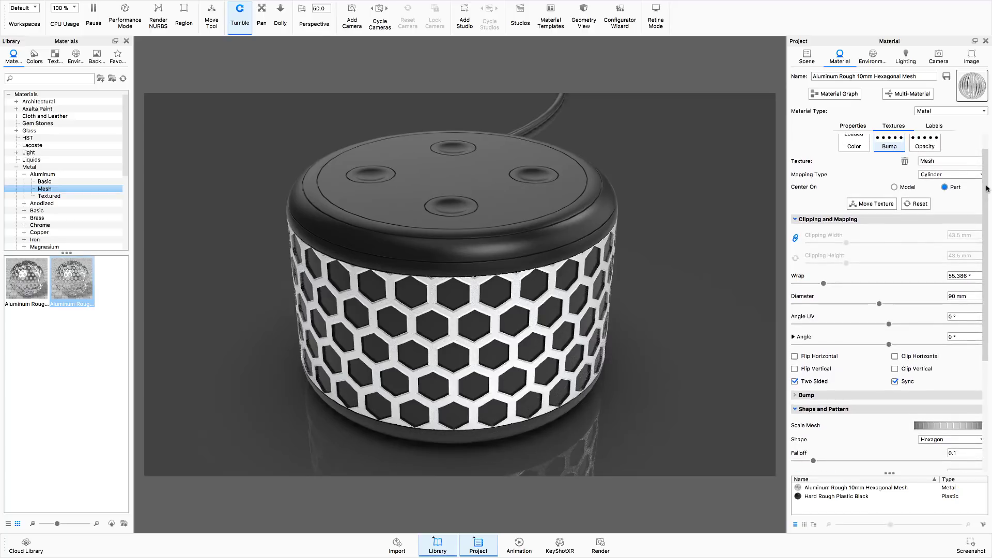
pyautogui.click(796, 219)
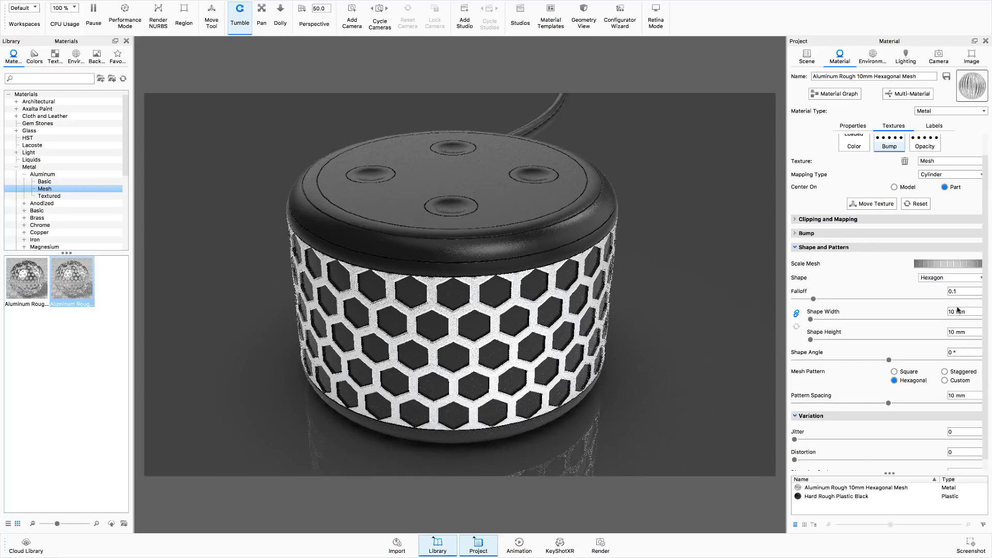
pyautogui.click(977, 280)
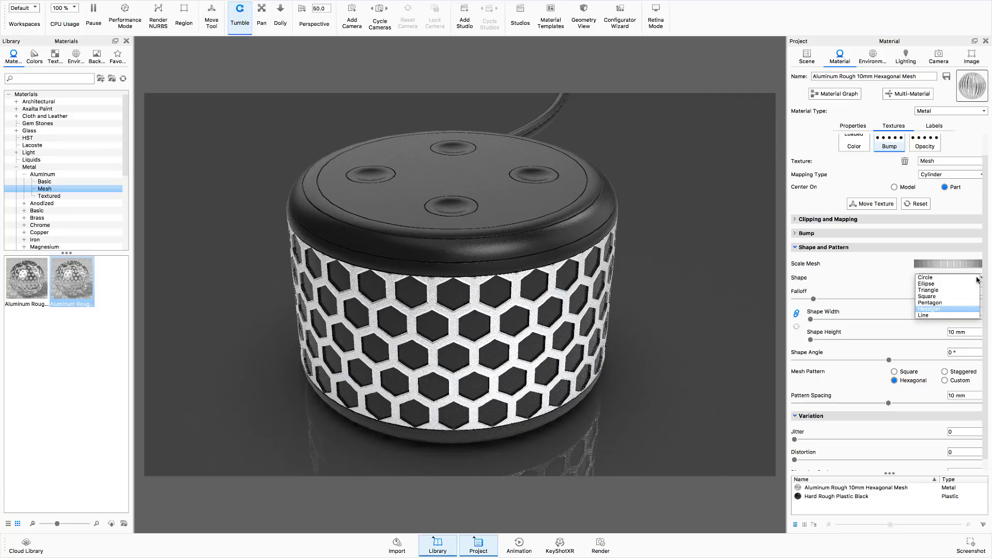
pyautogui.click(959, 302)
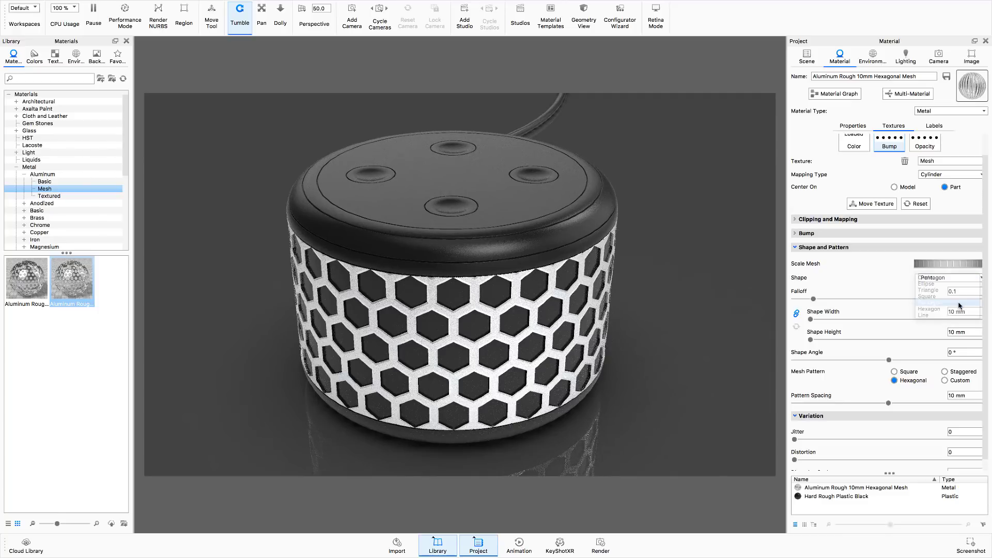
pyautogui.click(960, 279)
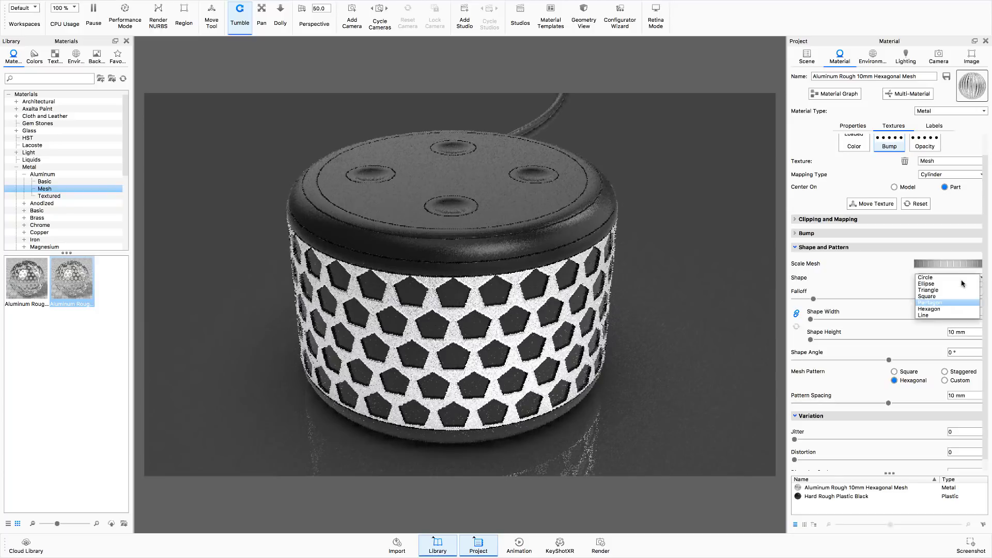
pyautogui.click(958, 291)
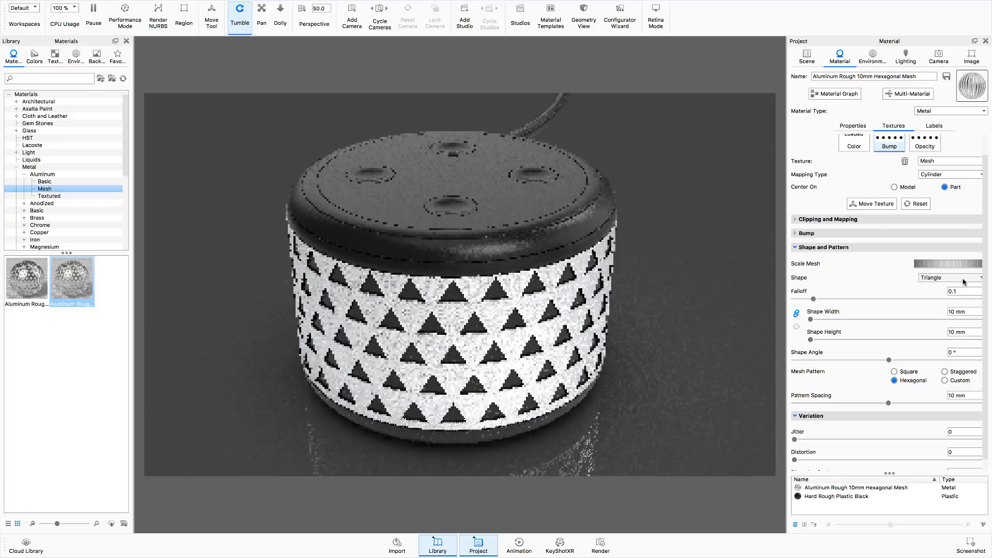
pyautogui.click(962, 280)
pyautogui.click(962, 279)
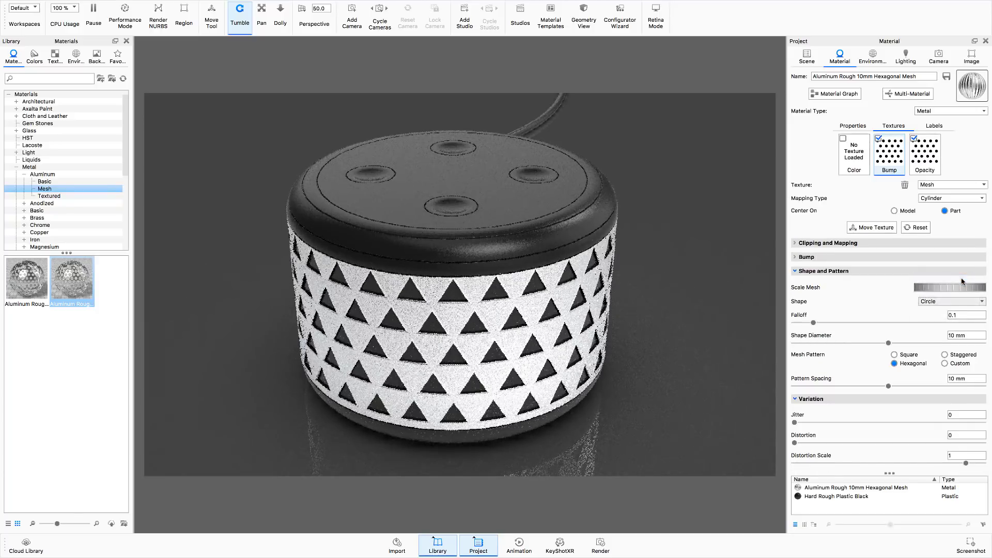
# Step: Change the grille mesh's hole shape to Hexagon and reduce the linked shape width and height to about 5.22 mm
pyautogui.click(946, 303)
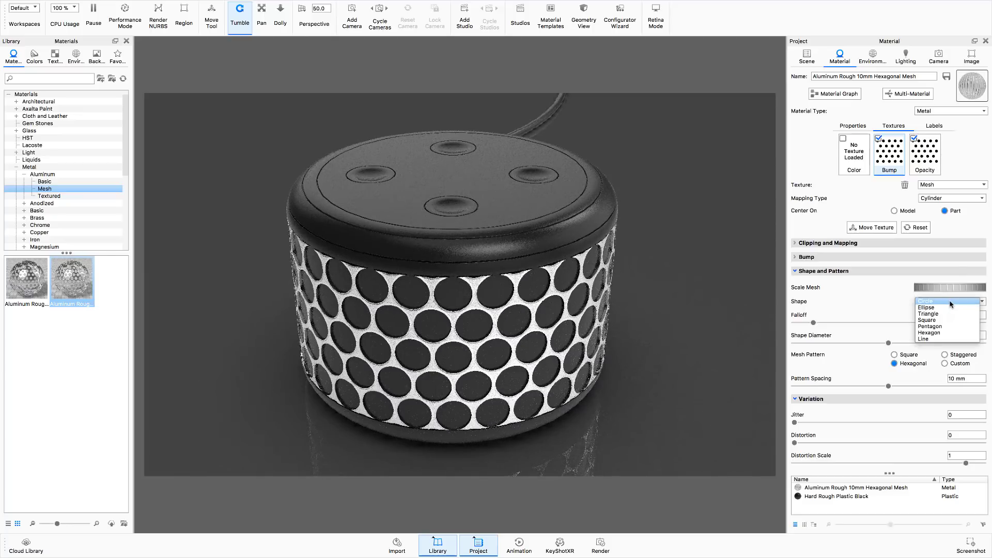
pyautogui.click(942, 333)
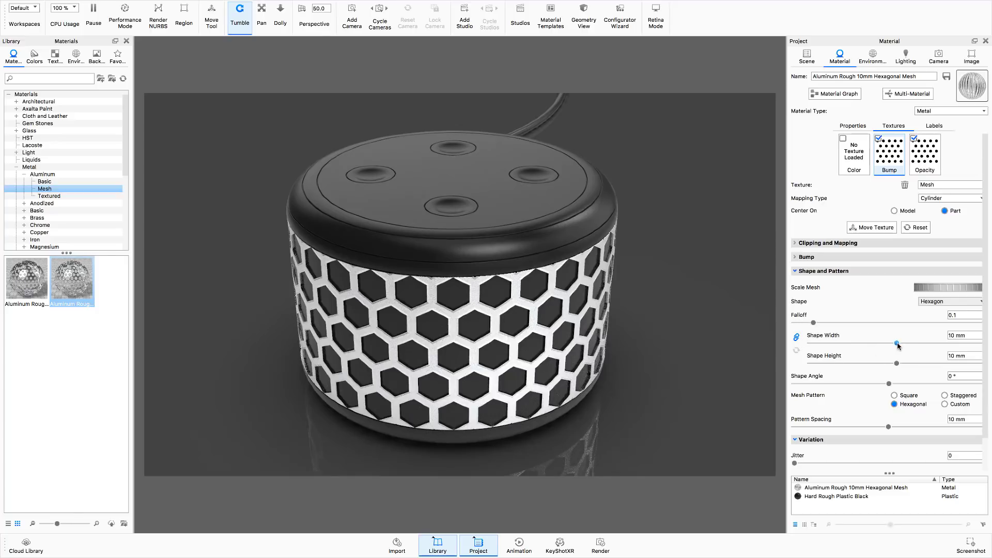
pyautogui.moveTo(897, 343); pyautogui.dragTo(855, 347)
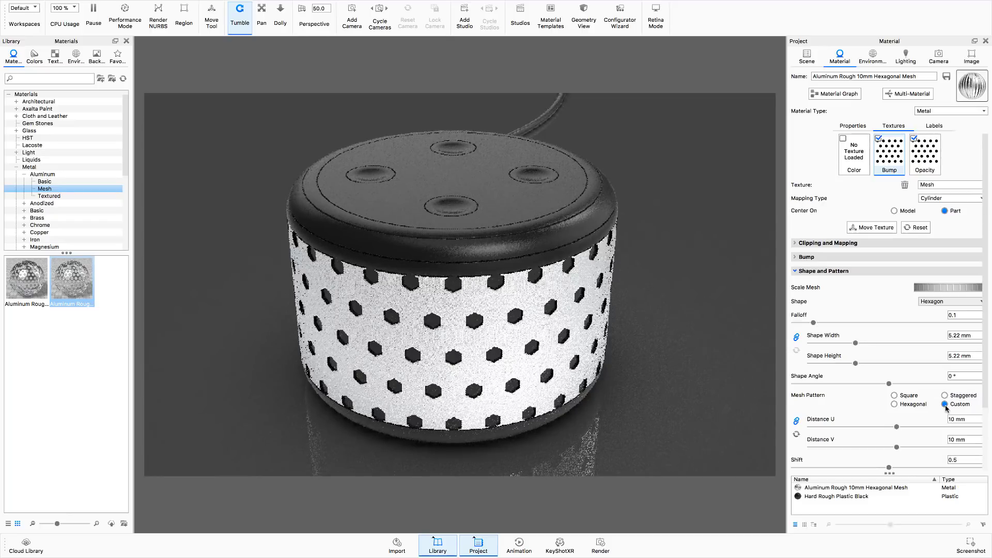
# Step: Try the Square mesh pattern on the grille, return to Hexagonal, and reduce the pattern spacing to about 5.14 mm
pyautogui.click(894, 396)
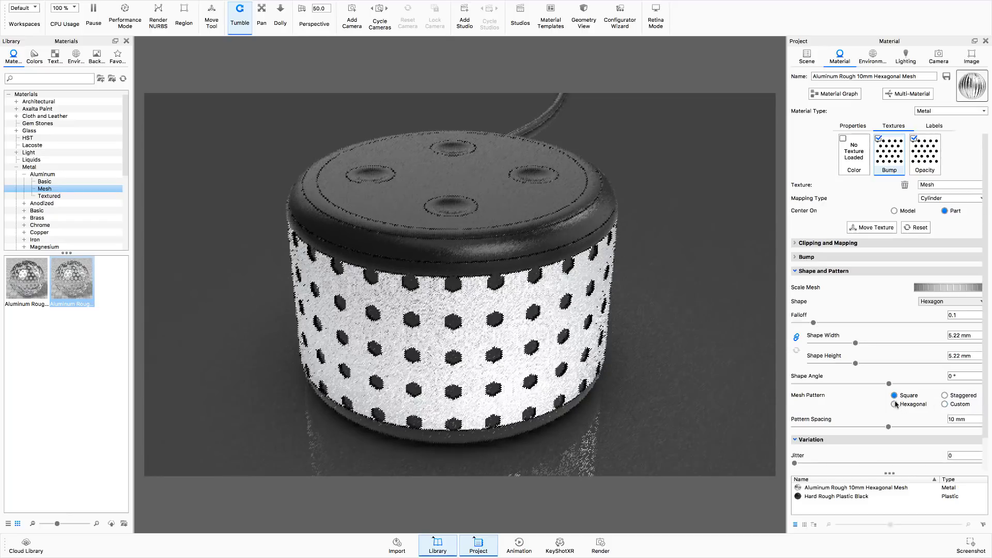
pyautogui.click(894, 404)
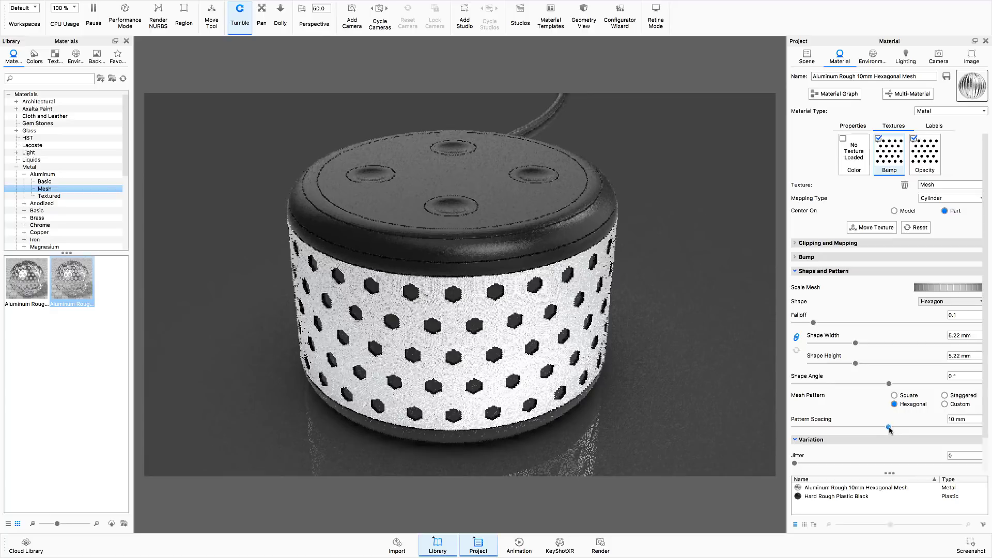
pyautogui.moveTo(888, 428); pyautogui.dragTo(842, 431)
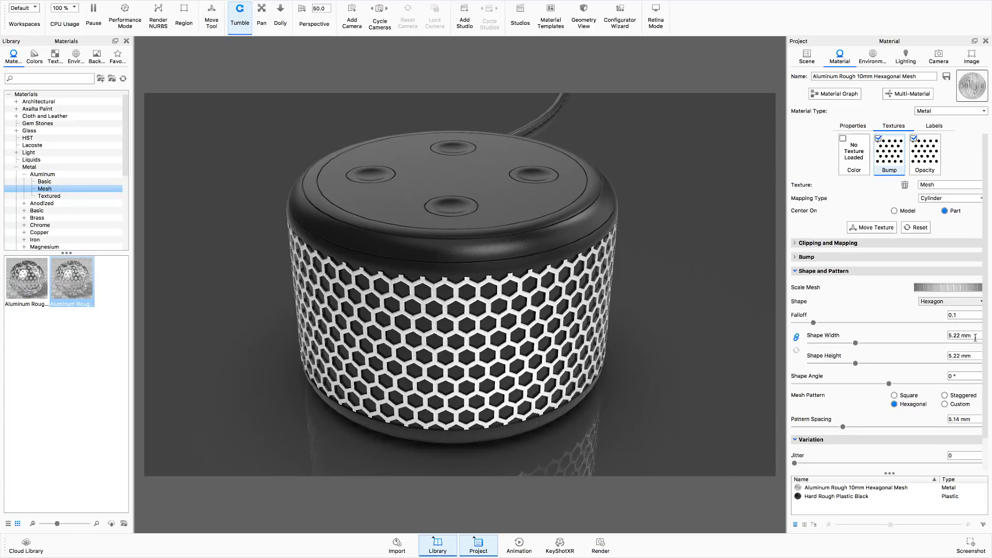
# Step: Set the hexagonal holes' width and height to 1.25 mm, try a pattern spacing of 1 mm, and settle on 1.1 mm
pyautogui.doubleClick(951, 339)
pyautogui.write('1.25')
pyautogui.press('Return')
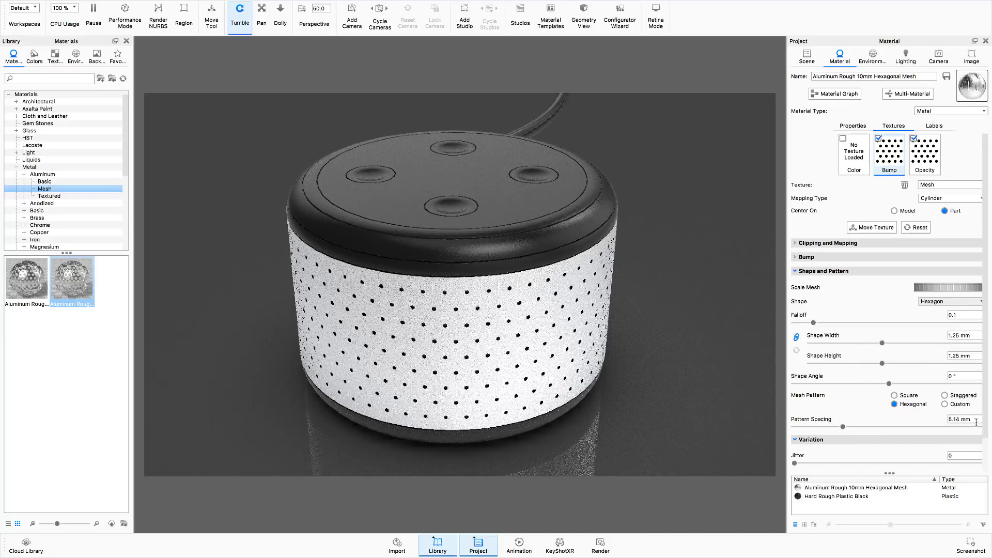
pyautogui.moveTo(974, 419); pyautogui.dragTo(943, 421)
pyautogui.write('1')
pyautogui.press('Return')
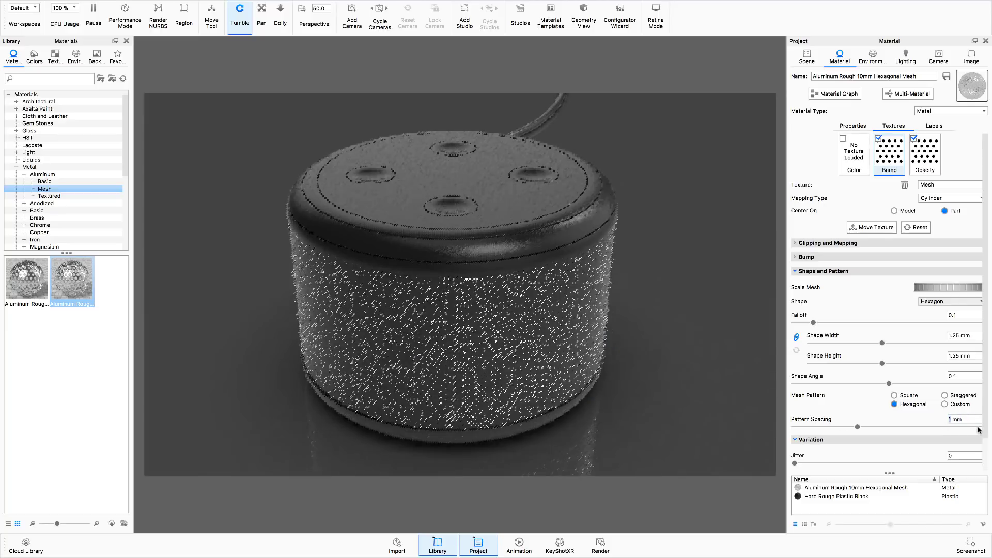
pyautogui.click(861, 491)
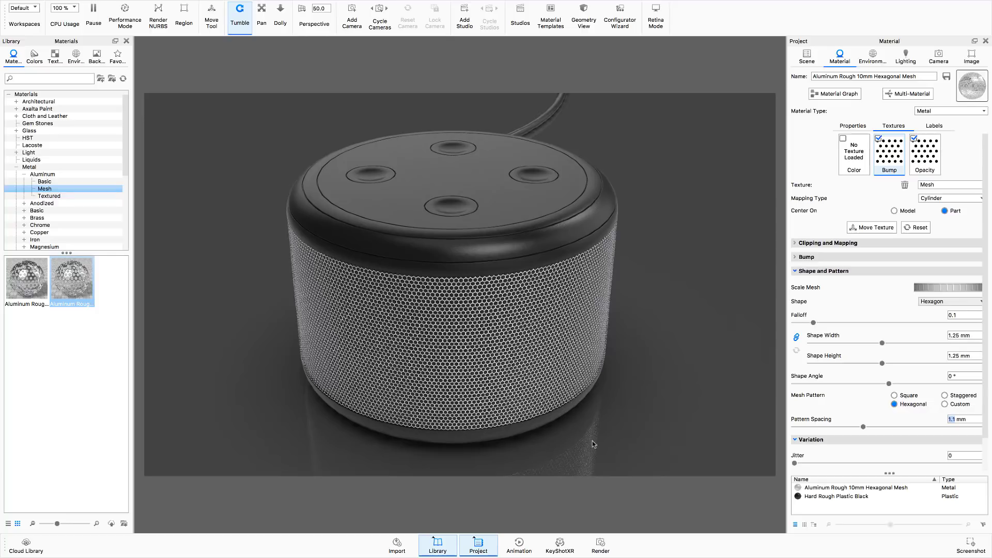
# Step: Examine the fine hexagonal mesh up close near the grille's lower edge
pyautogui.moveTo(598, 425); pyautogui.dragTo(496, 341)
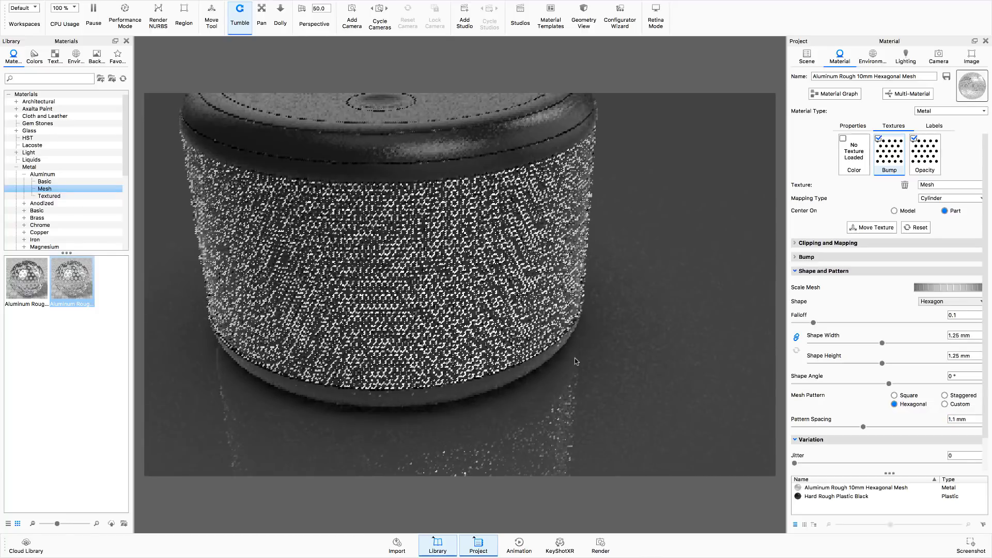
pyautogui.scroll(5, 575, 361)
pyautogui.scroll(5, 575, 361)
pyautogui.moveTo(577, 372); pyautogui.dragTo(272, 269)
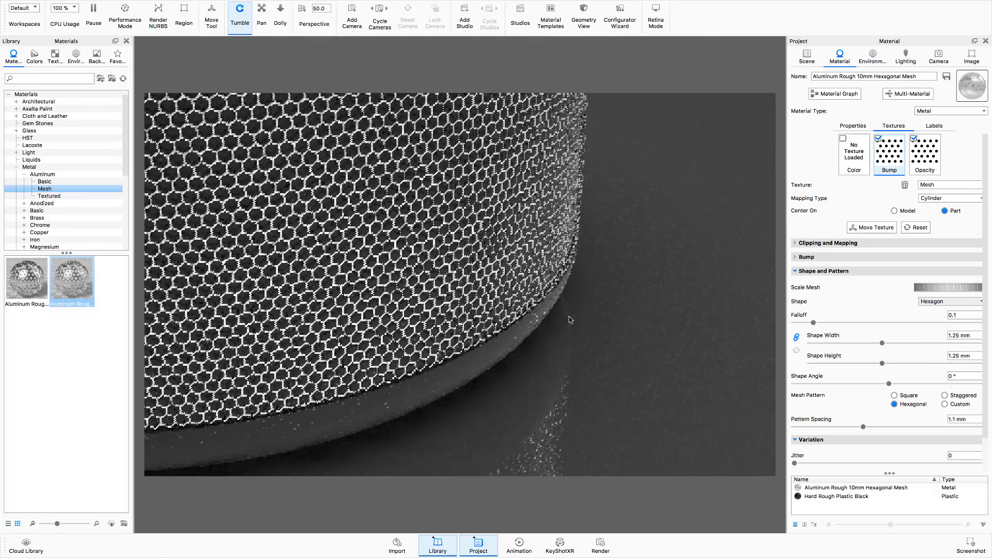
pyautogui.scroll(3, 569, 318)
pyautogui.scroll(3, 568, 319)
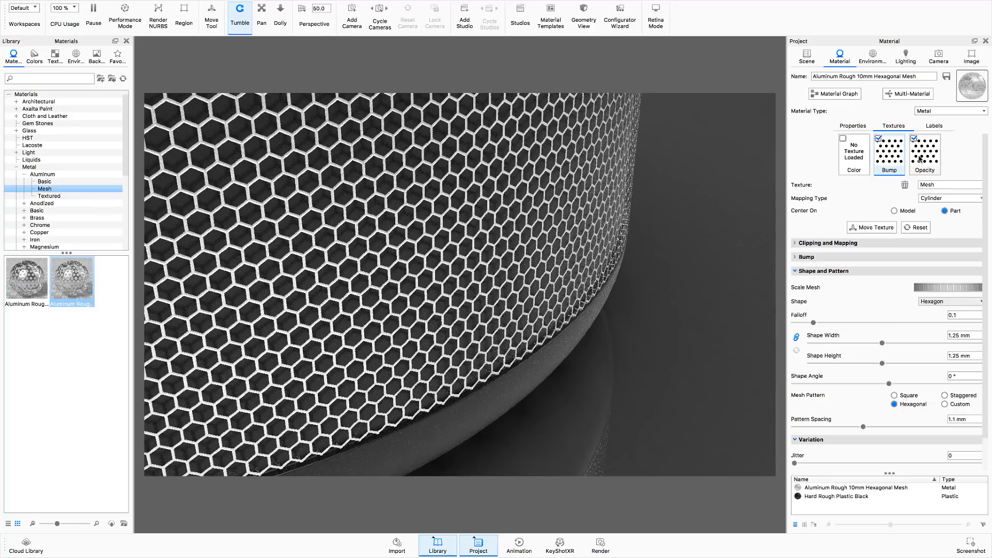
# Step: Try Circle as the grille's hole shape, with a pattern spacing of about 1.497 mm and a diameter of about 1.389 mm
pyautogui.click(980, 304)
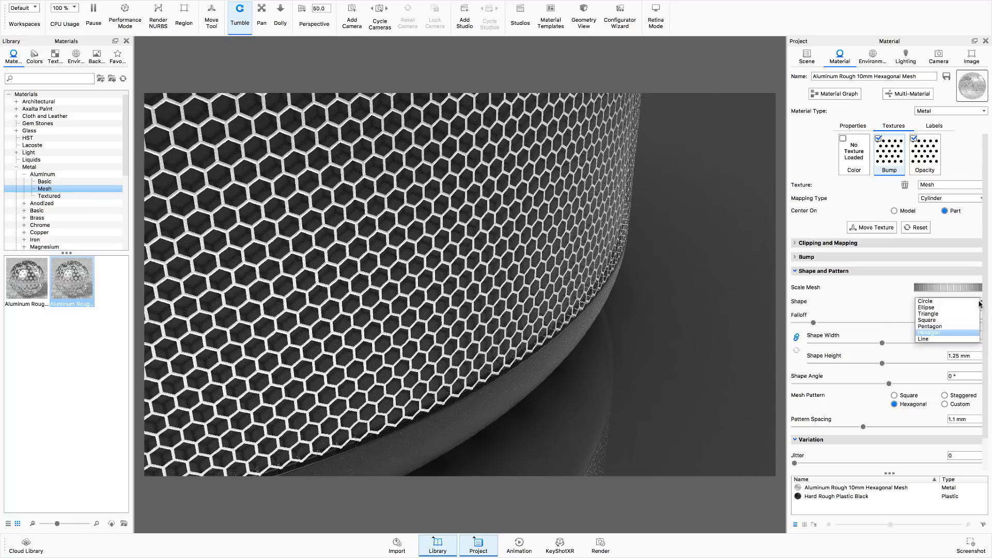
pyautogui.click(975, 301)
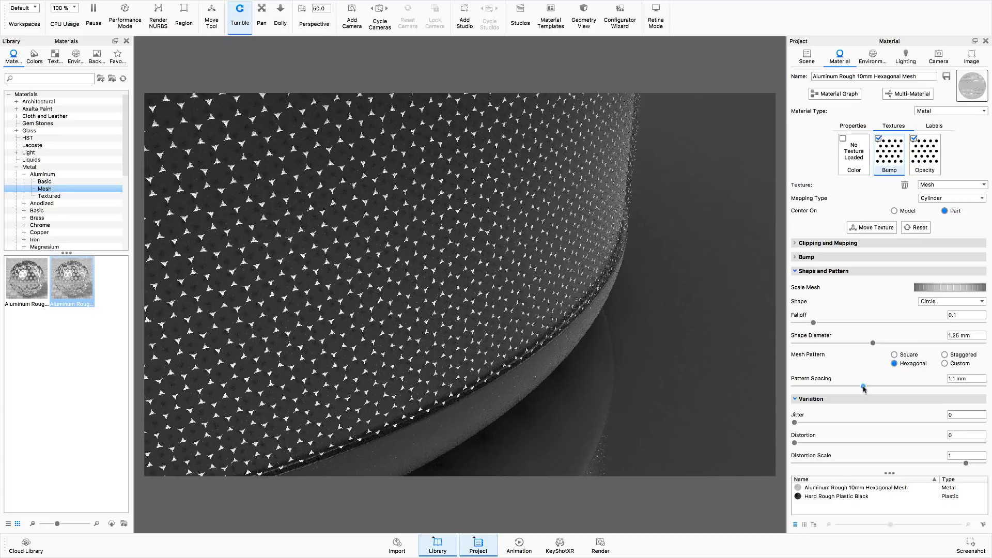
pyautogui.moveTo(863, 387); pyautogui.dragTo(880, 387)
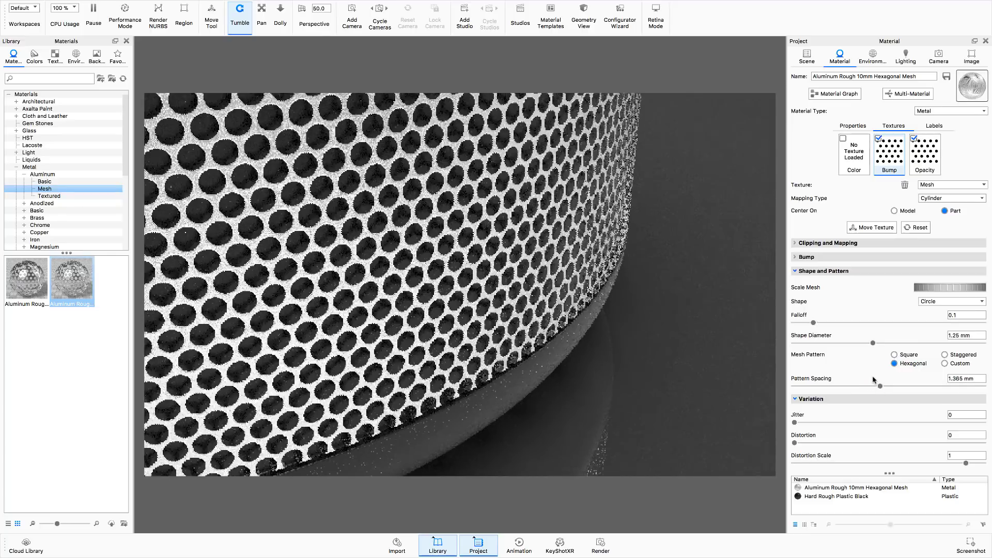
pyautogui.moveTo(880, 387); pyautogui.dragTo(888, 387)
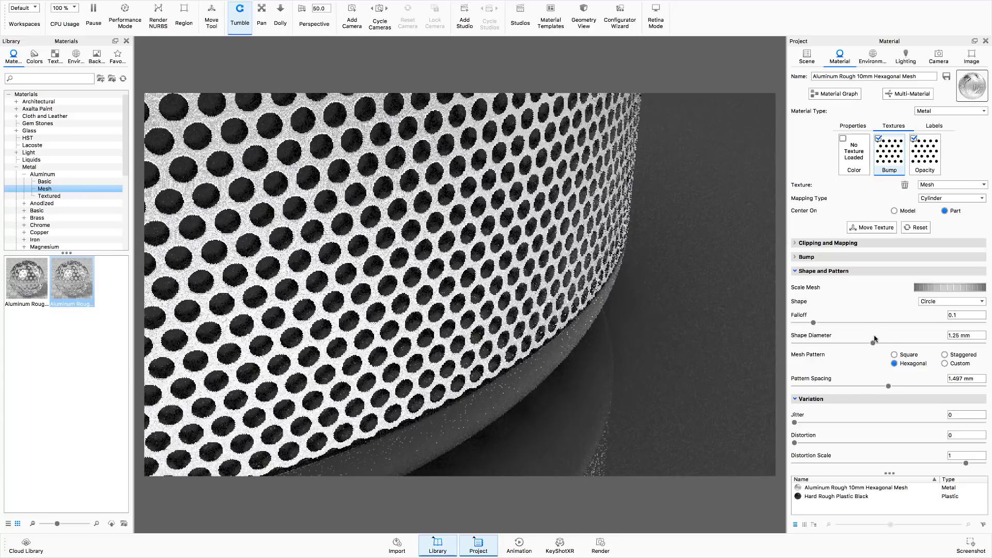
pyautogui.moveTo(873, 342); pyautogui.dragTo(881, 343)
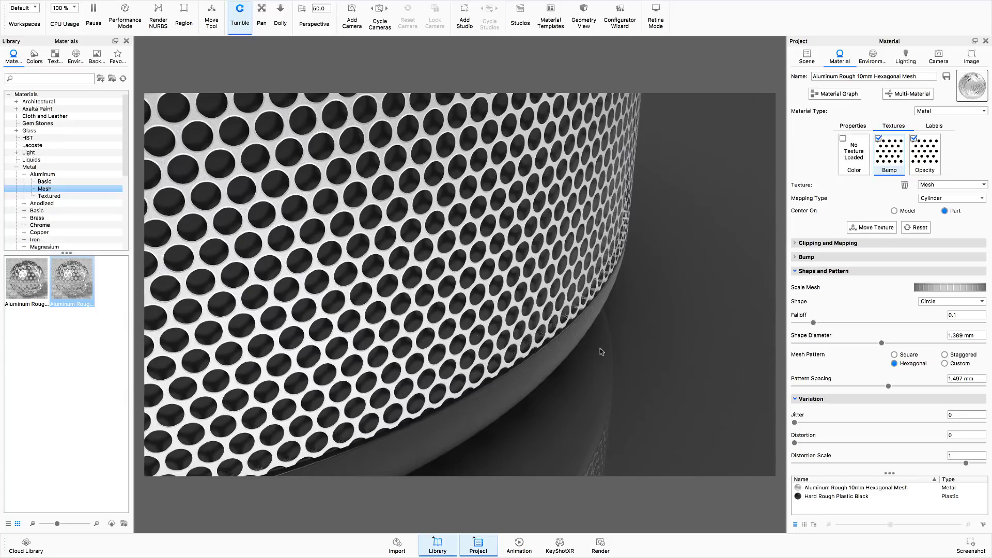
# Step: Disable the grille's opacity texture to expose the bump alone, and adjust the bump height to -0.84
pyautogui.click(914, 139)
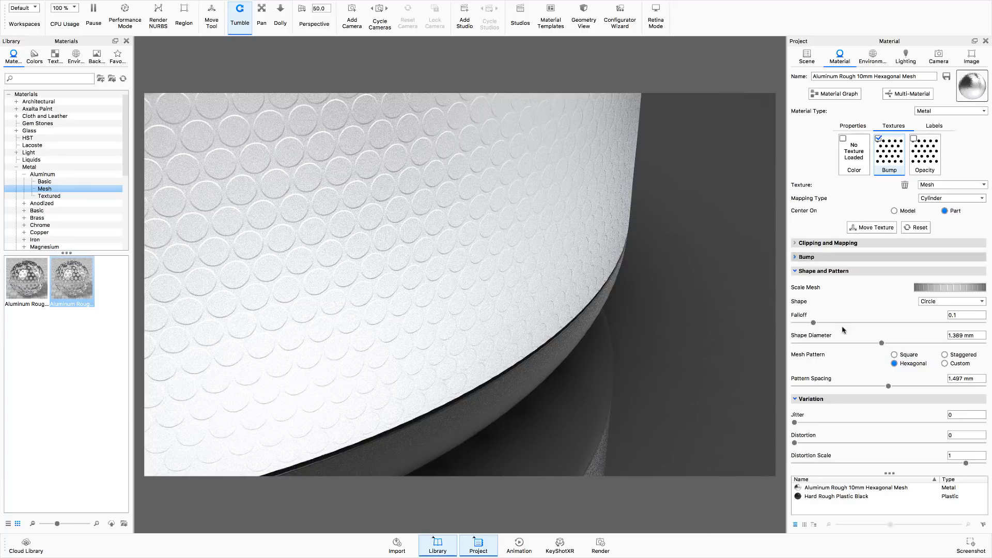
pyautogui.click(803, 257)
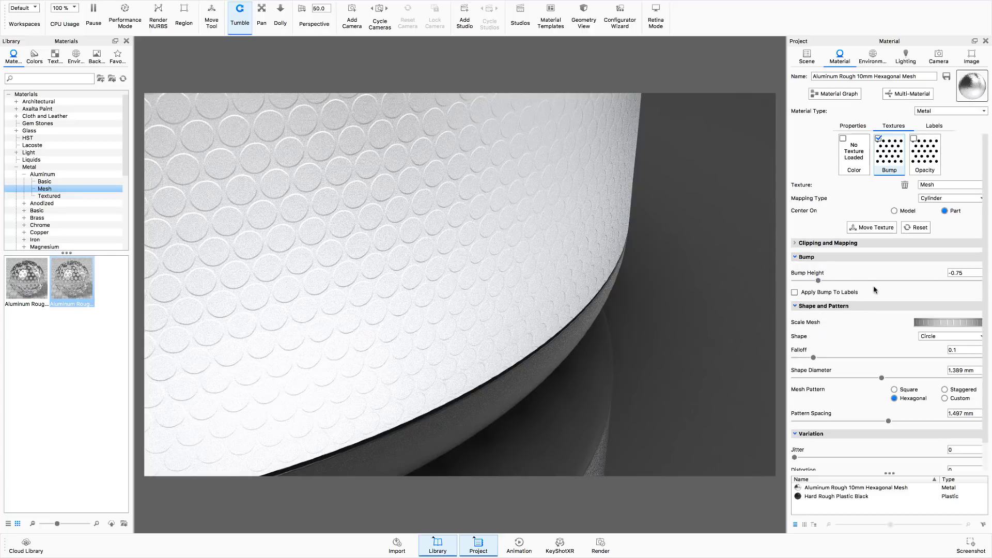
pyautogui.moveTo(818, 281); pyautogui.dragTo(825, 282)
pyautogui.moveTo(822, 281); pyautogui.dragTo(809, 281)
# Step: Turn the bump texture off and the opacity texture on for comparison, and re-enable the bump so both textures are active
pyautogui.click(879, 139)
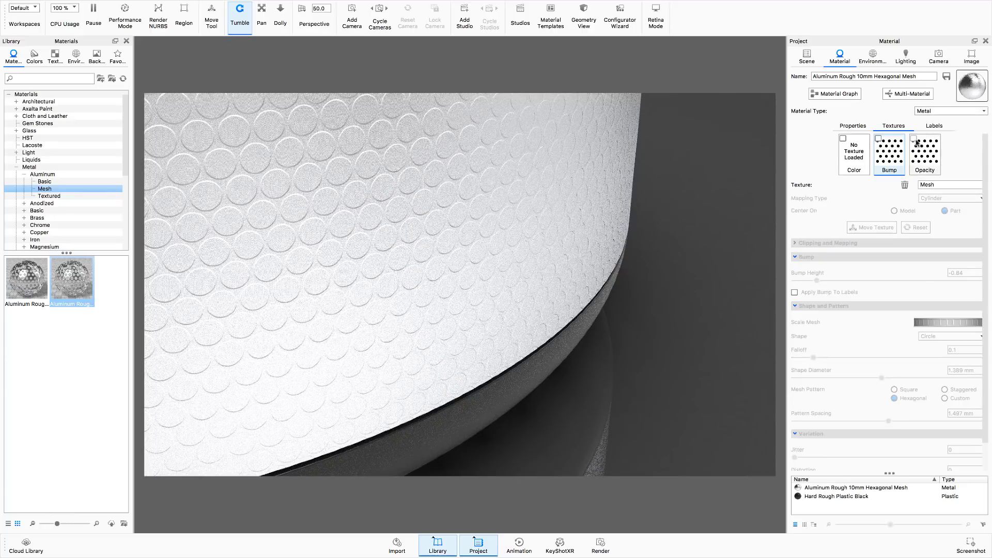
pyautogui.click(913, 138)
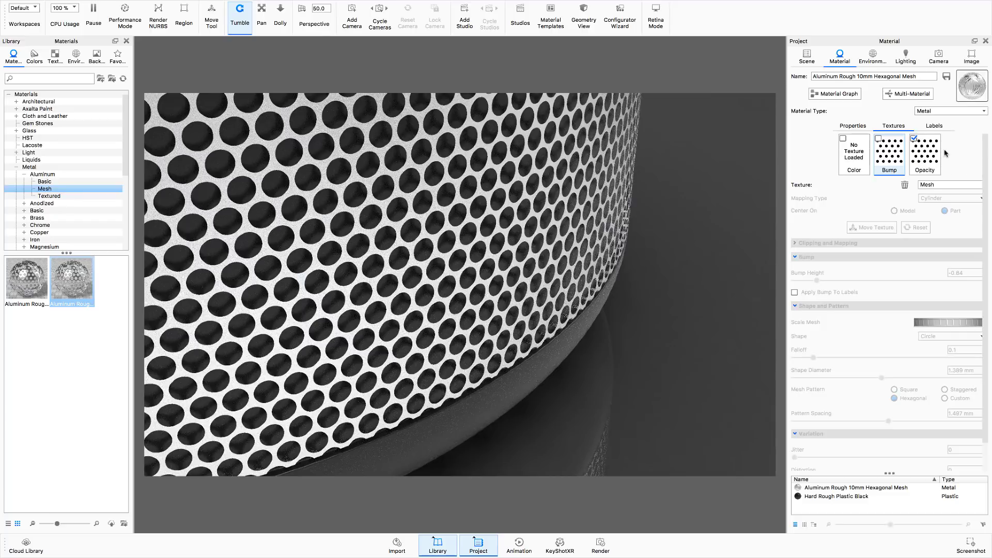
pyautogui.click(878, 139)
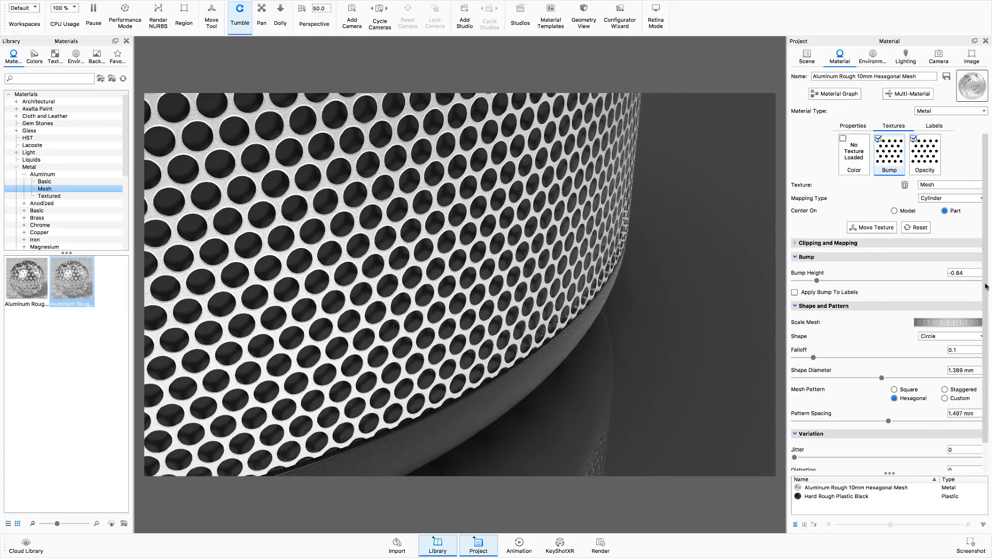
# Step: Switch the grille's hole shape back to Hexagon with 1.25 mm width and height, and set the pattern spacing to 1.1 mm
pyautogui.click(980, 337)
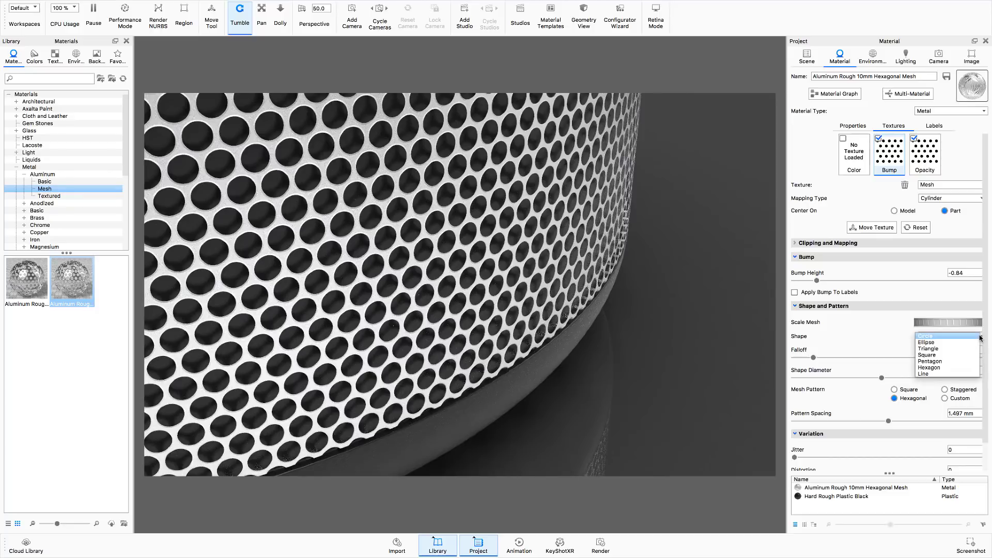
pyautogui.click(967, 367)
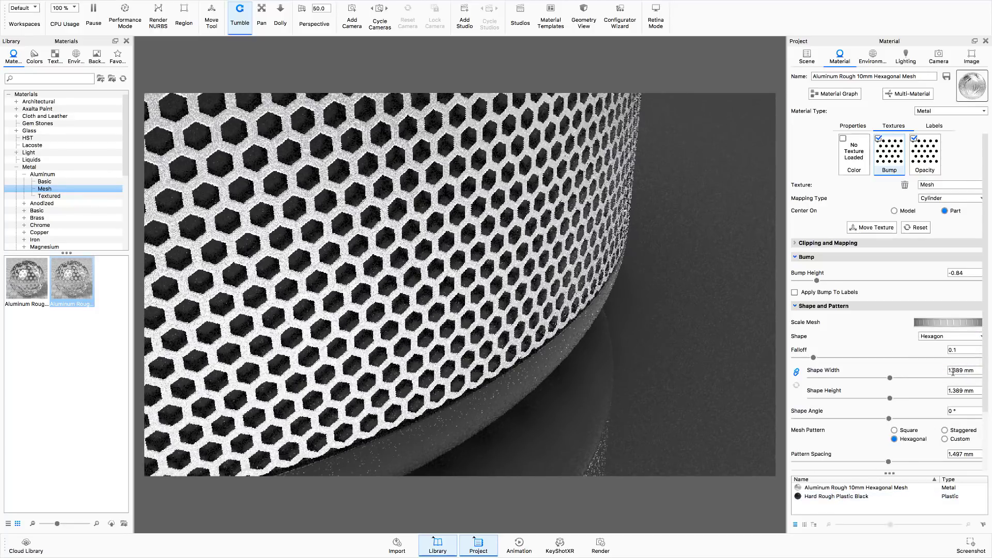
pyautogui.doubleClick(953, 370)
pyautogui.write('1.25')
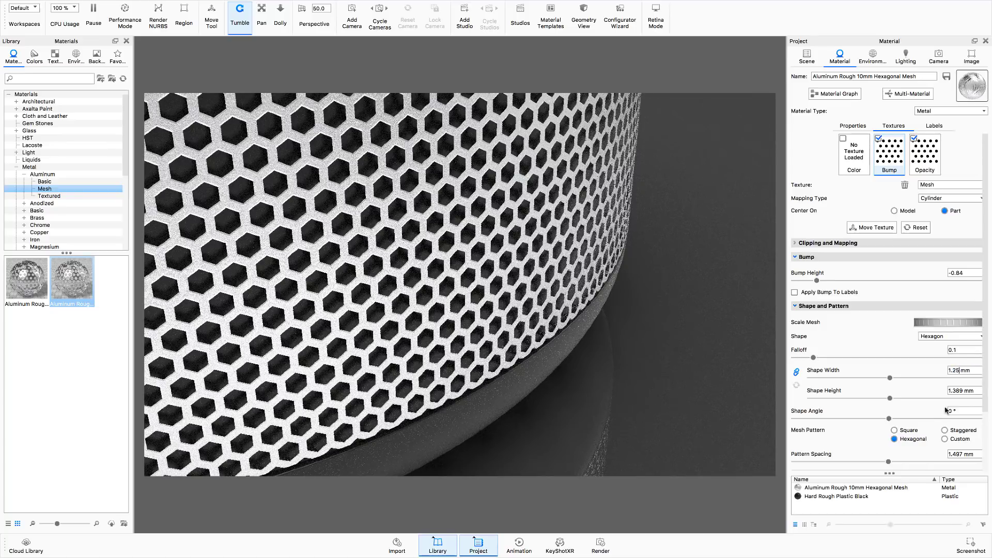
pyautogui.press('Return')
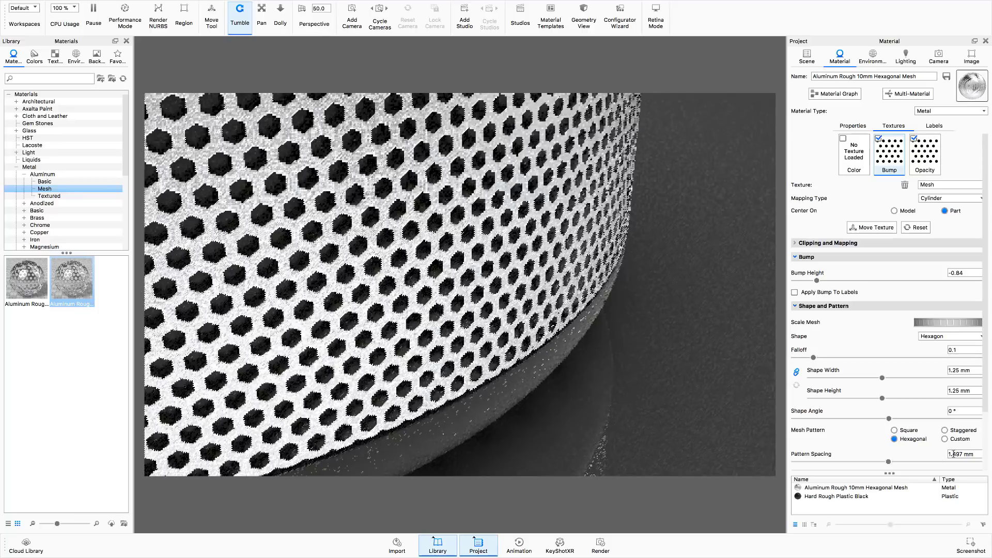
pyautogui.doubleClick(973, 456)
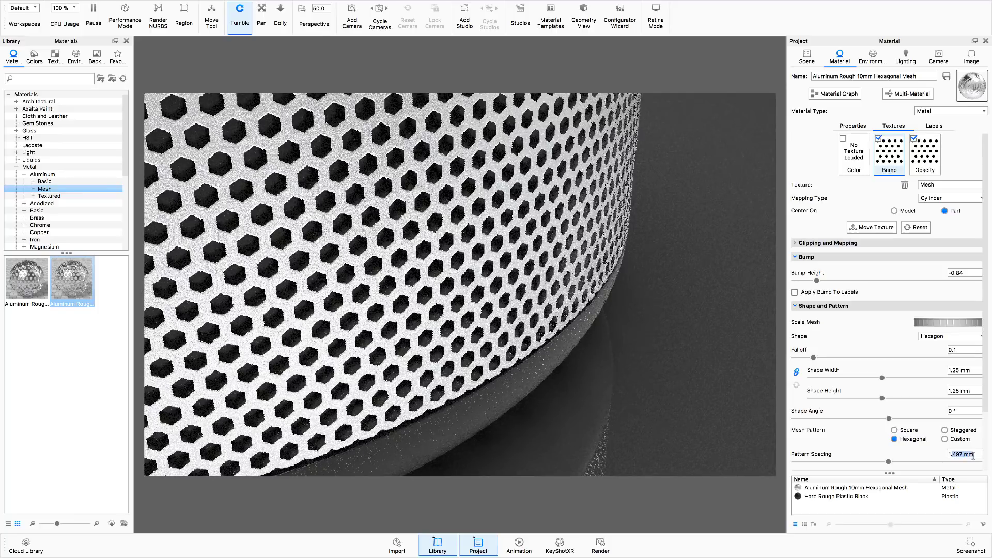
pyautogui.write('1.1')
pyautogui.press('Return')
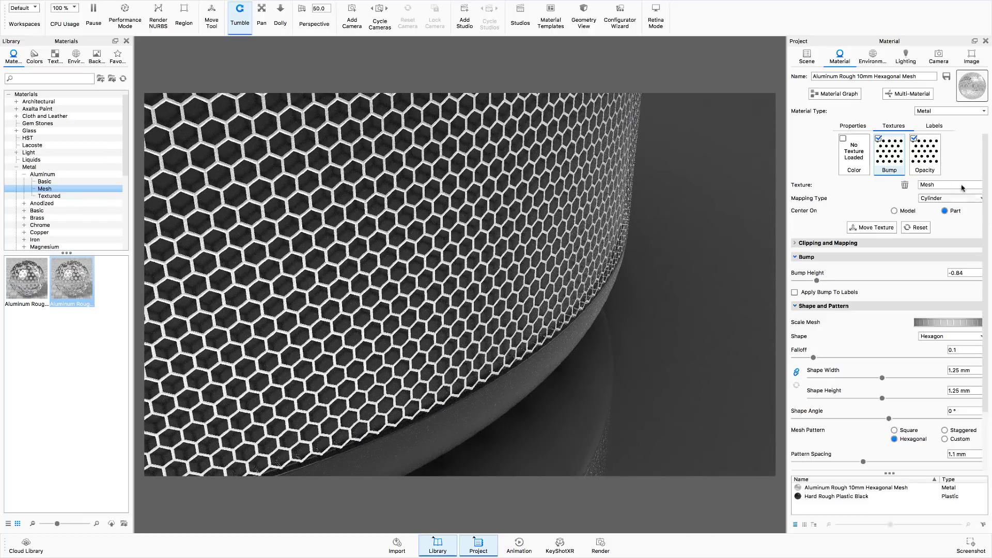
# Step: Try Gold as the grille material's measured metal preset, and return it to Aluminum
pyautogui.click(853, 126)
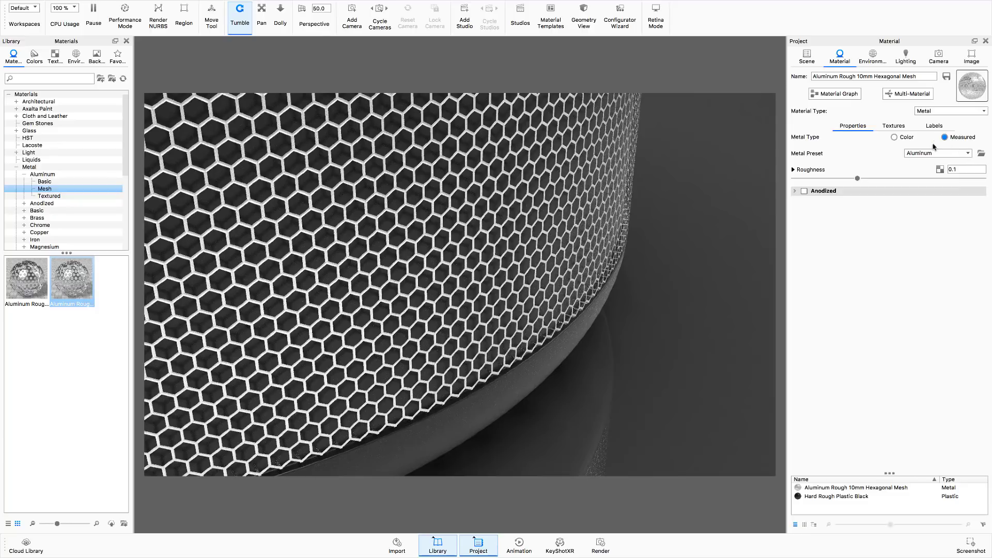
pyautogui.click(967, 154)
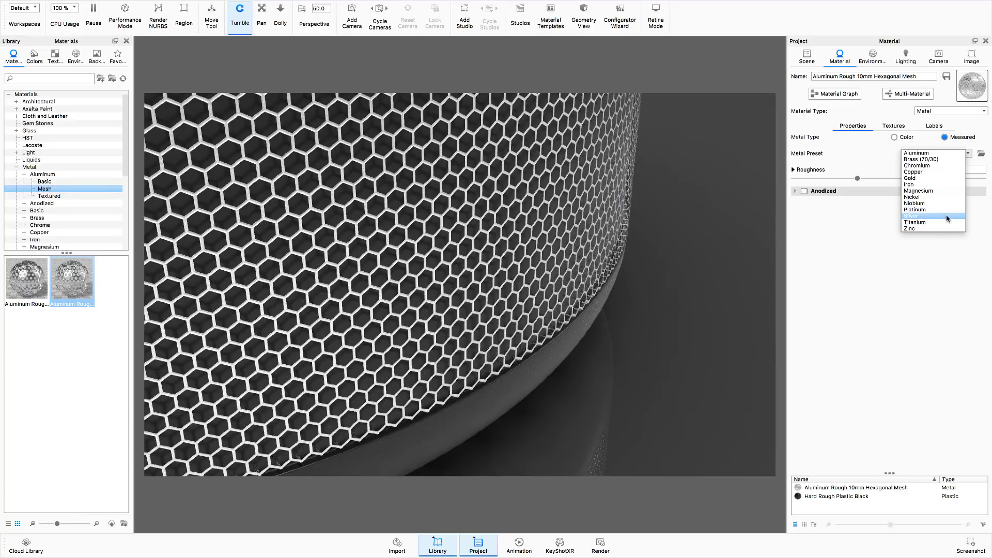
pyautogui.click(932, 178)
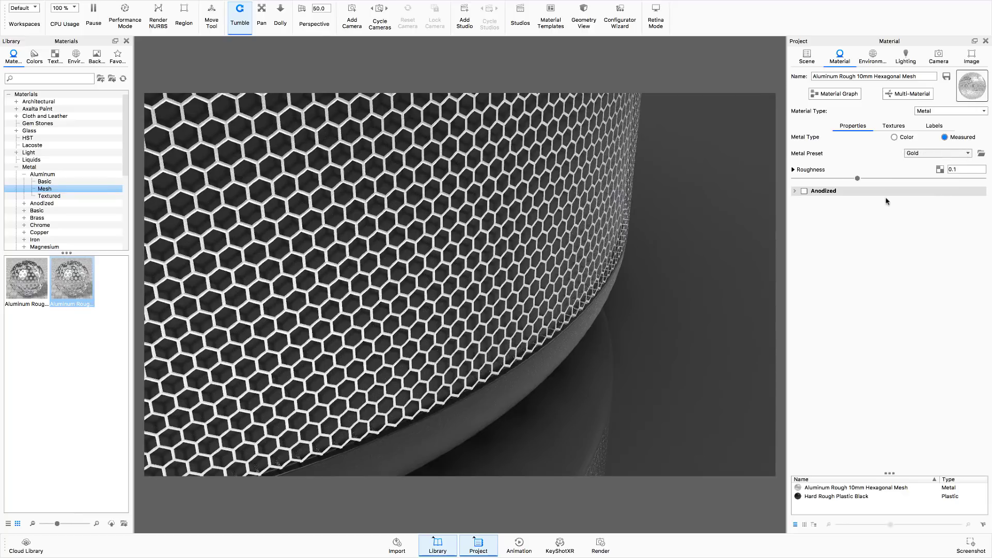
pyautogui.click(967, 154)
pyautogui.click(957, 154)
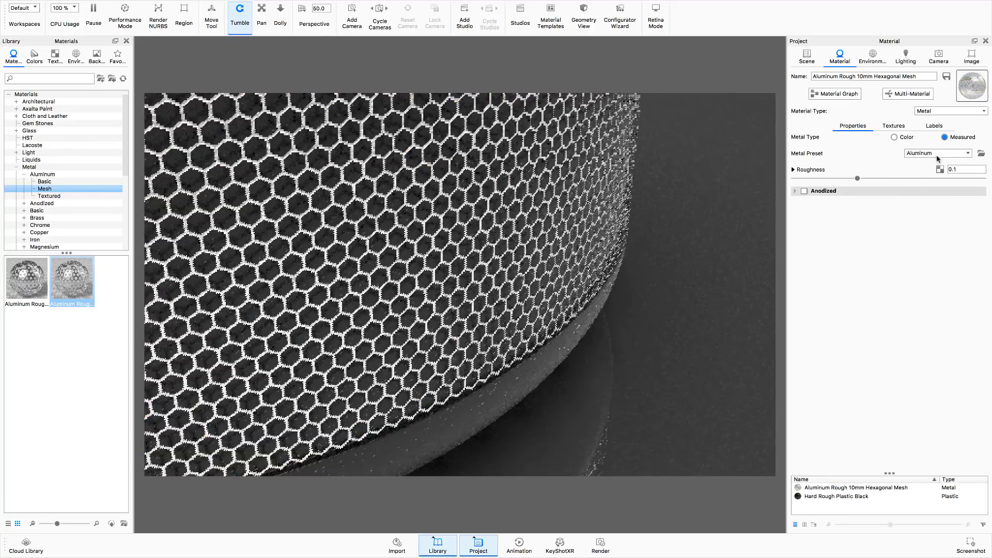
# Step: Switch the grille's metal type to Color, set it to dark grey RGB 68, 68, 68, and set the roughness to 0.0657
pyautogui.click(894, 138)
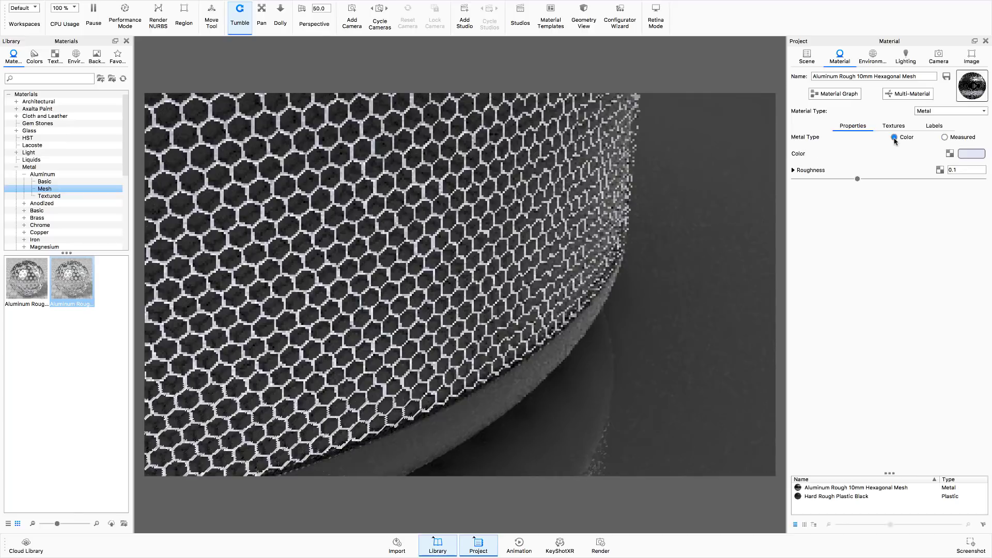
pyautogui.click(968, 154)
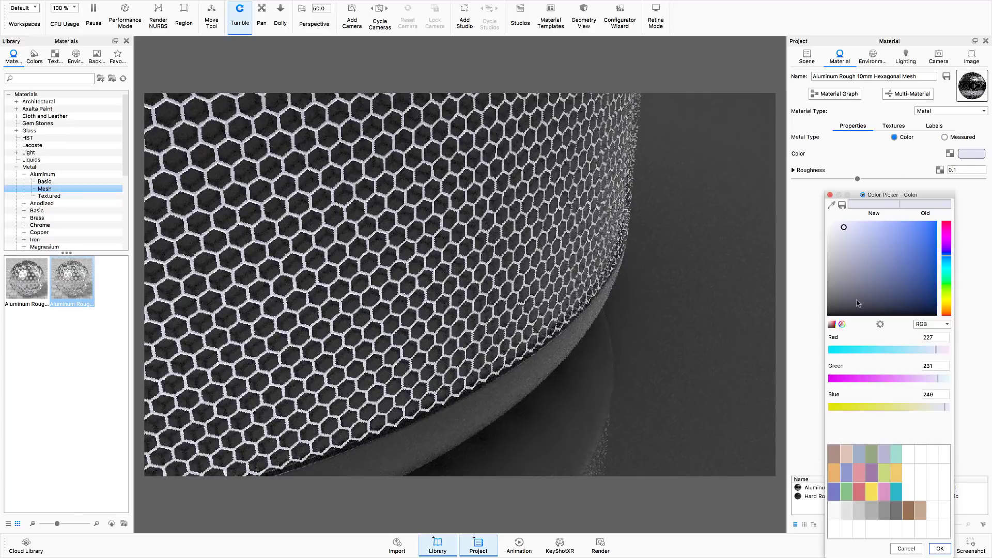
pyautogui.moveTo(844, 228); pyautogui.dragTo(826, 299)
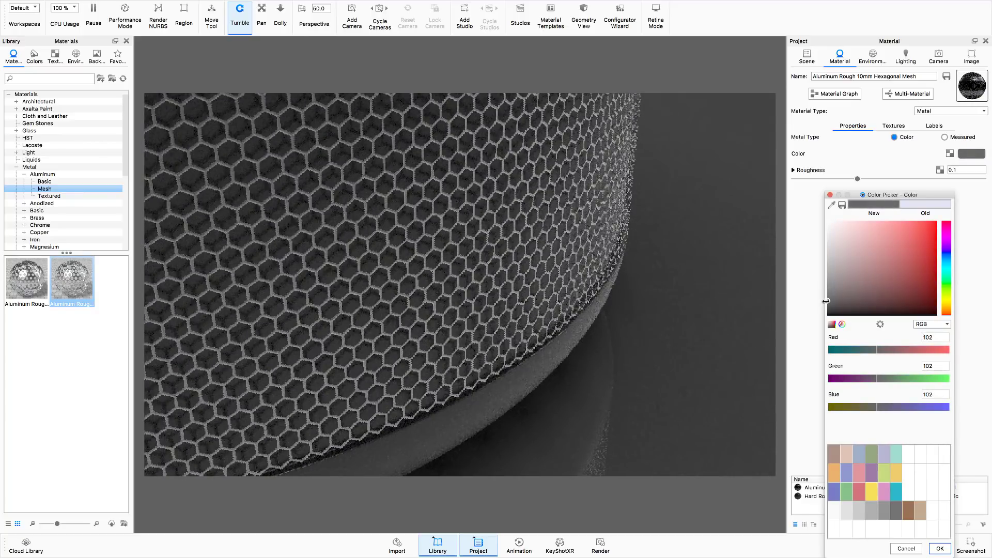
pyautogui.moveTo(826, 300); pyautogui.dragTo(827, 309)
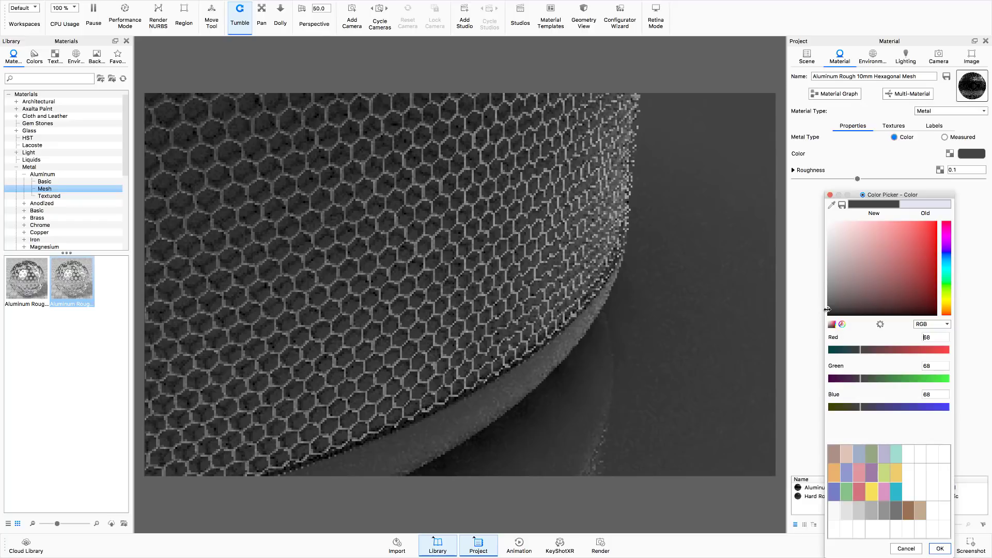
pyautogui.click(937, 550)
pyautogui.moveTo(857, 178); pyautogui.dragTo(835, 179)
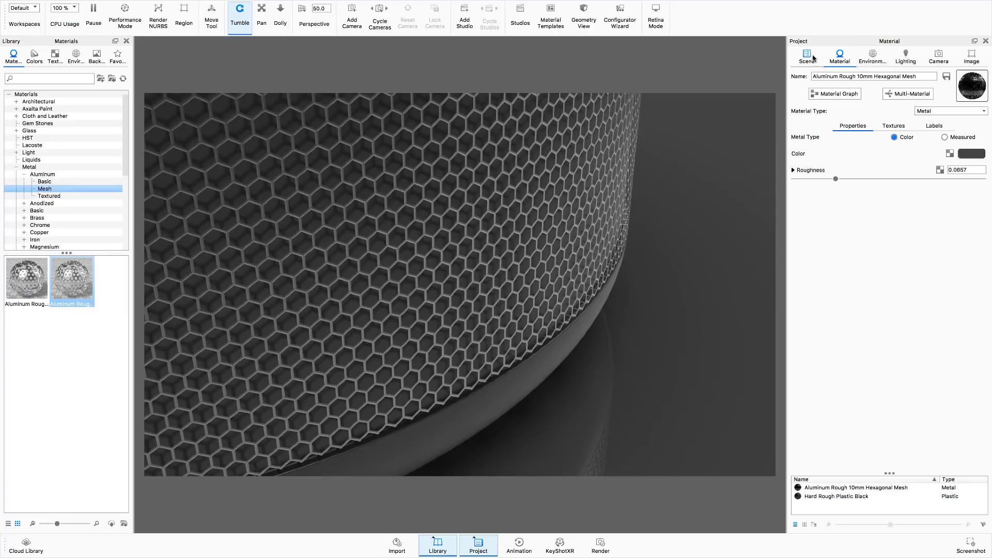
# Step: Switch to the Render 1 camera and add a folder named Home Assistant to the Materials library
pyautogui.click(938, 56)
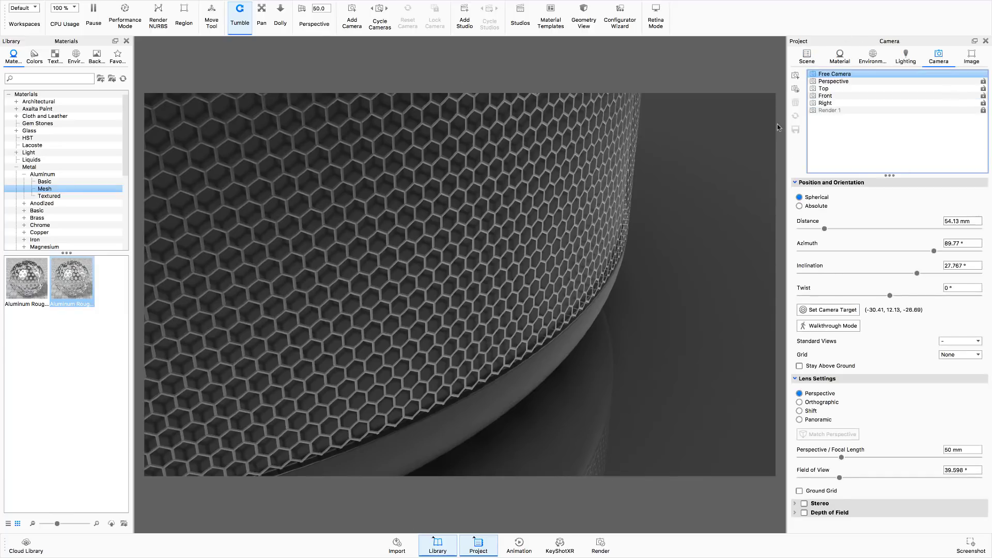
pyautogui.click(836, 111)
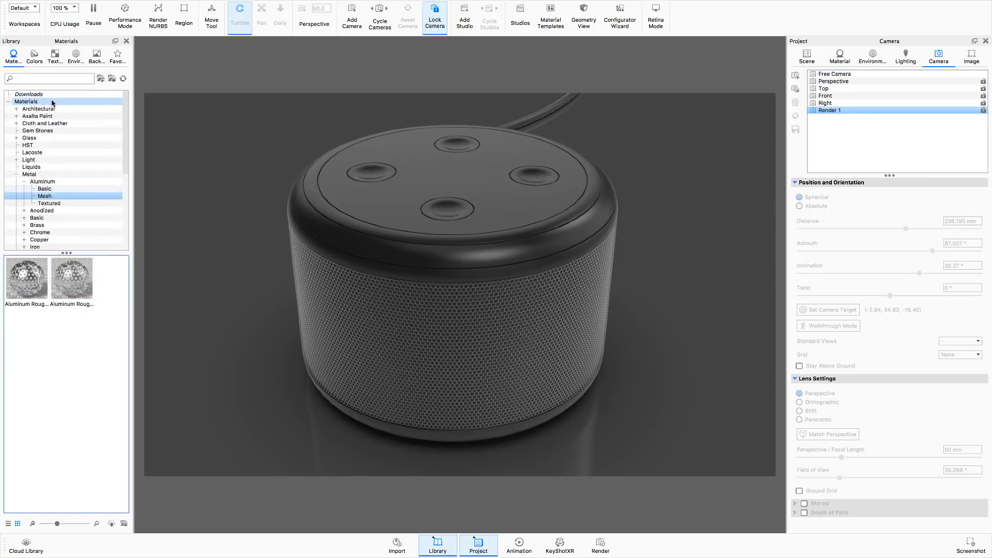
pyautogui.click(54, 101)
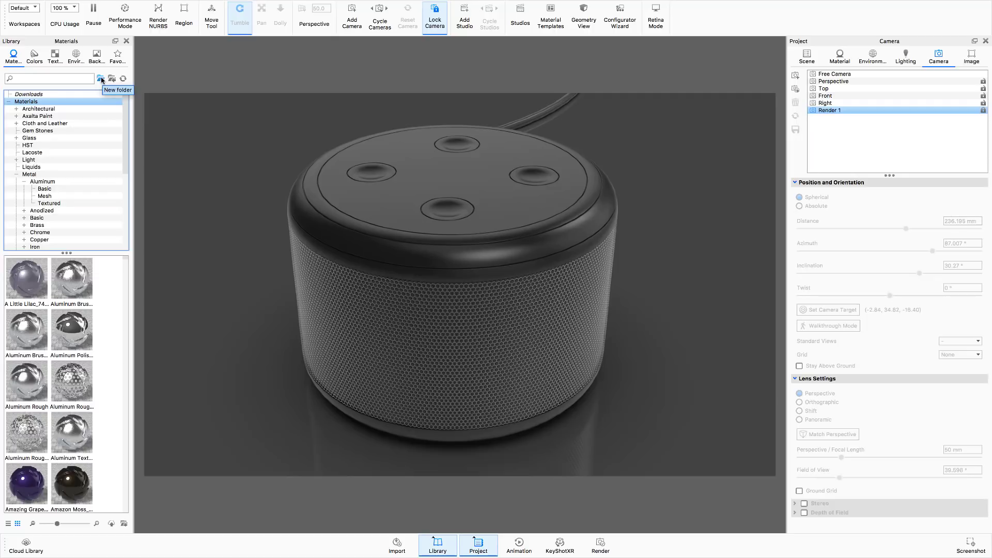
pyautogui.click(101, 79)
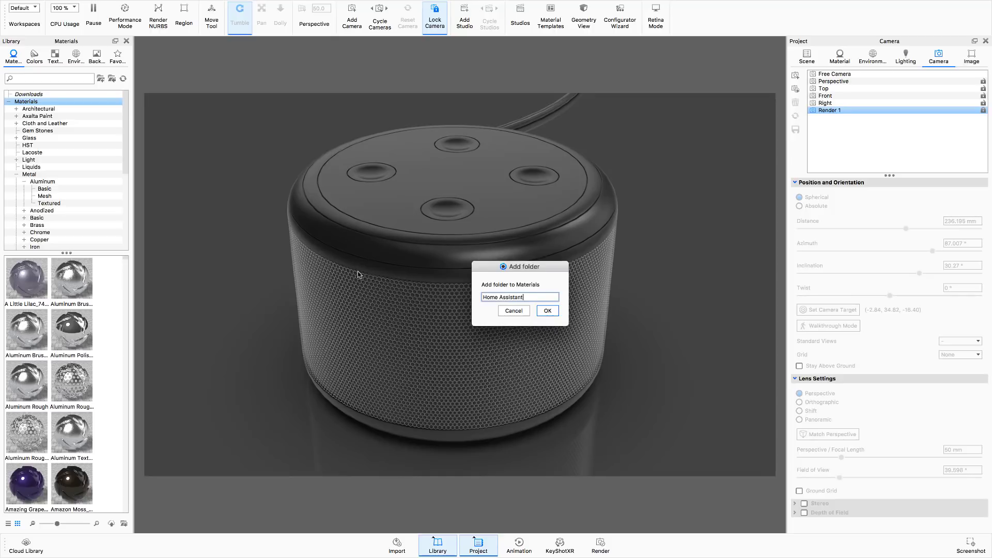
pyautogui.click(547, 311)
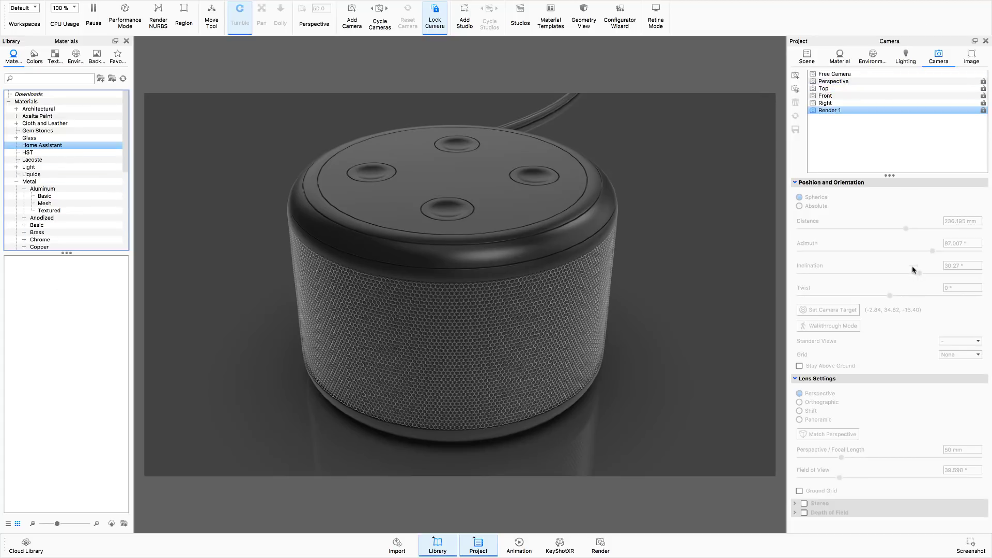
# Step: Rename the grille's material as Hex Mesh Black
pyautogui.click(839, 58)
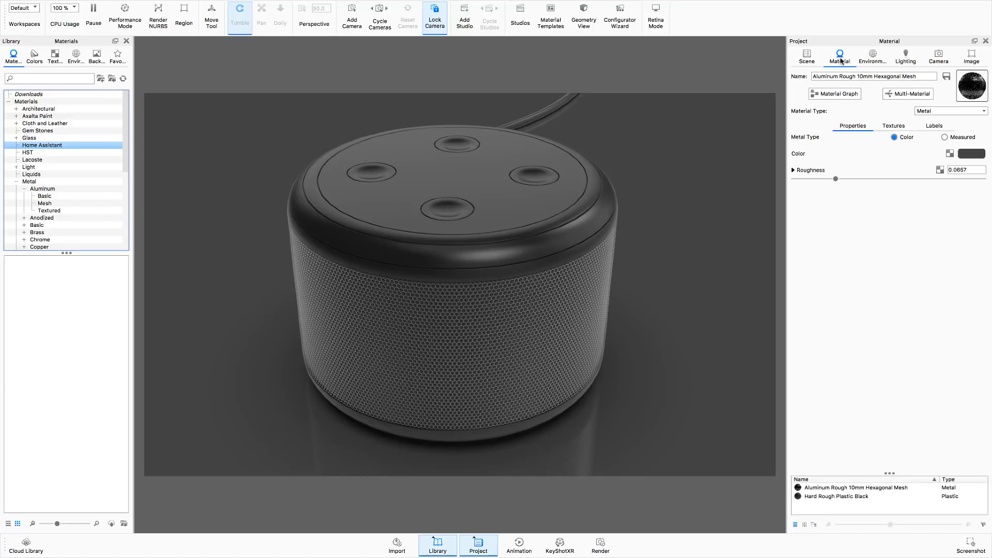
pyautogui.click(826, 76)
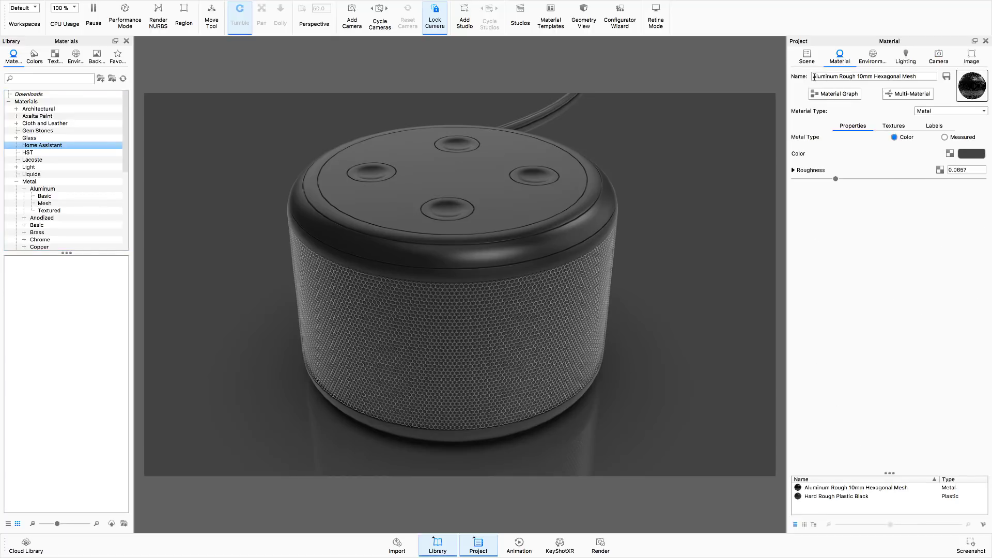
pyautogui.moveTo(814, 76)
pyautogui.mouseDown()
pyautogui.moveTo(916, 80)
pyautogui.moveTo(798, 76)
pyautogui.mouseUp()
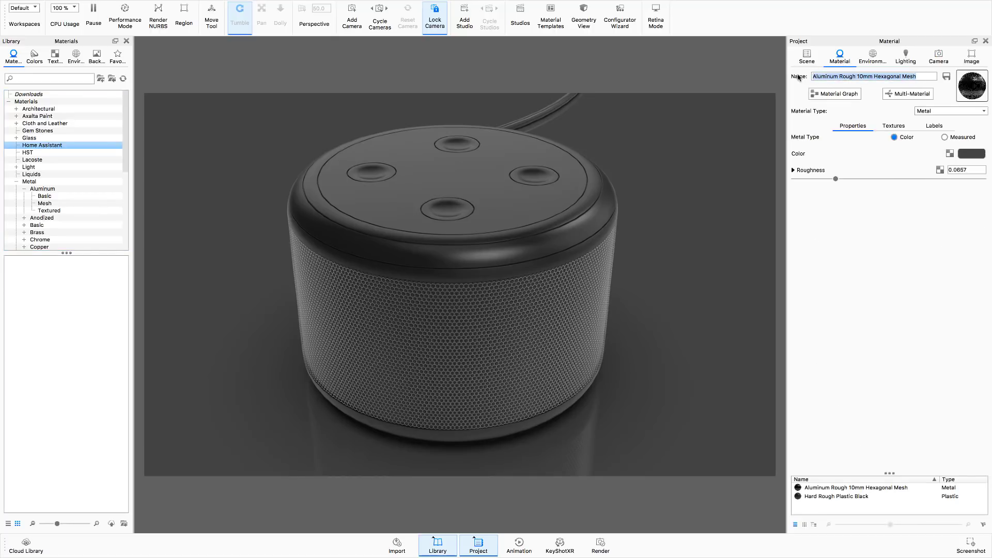
pyautogui.write('Hex Mesh Bla')
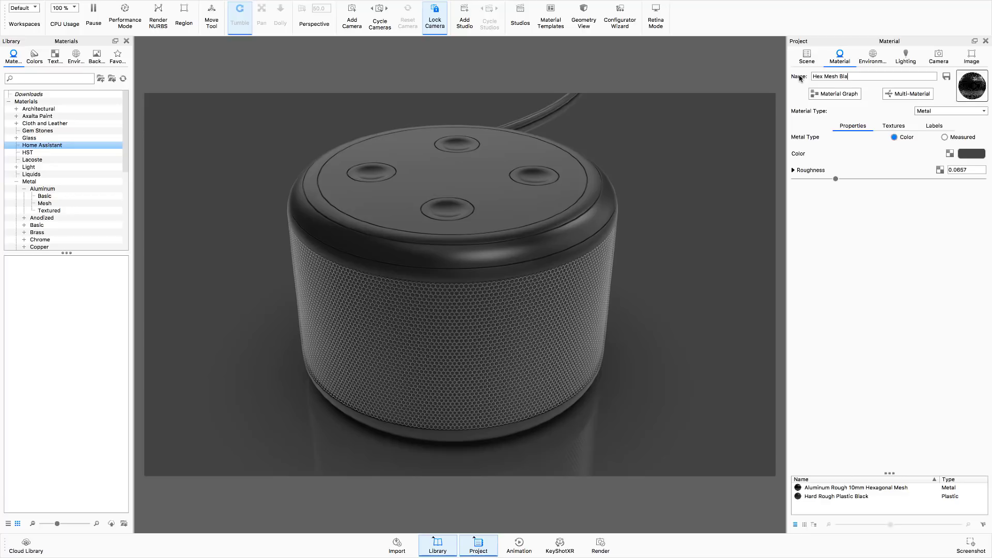
pyautogui.write('ck')
pyautogui.press('Return')
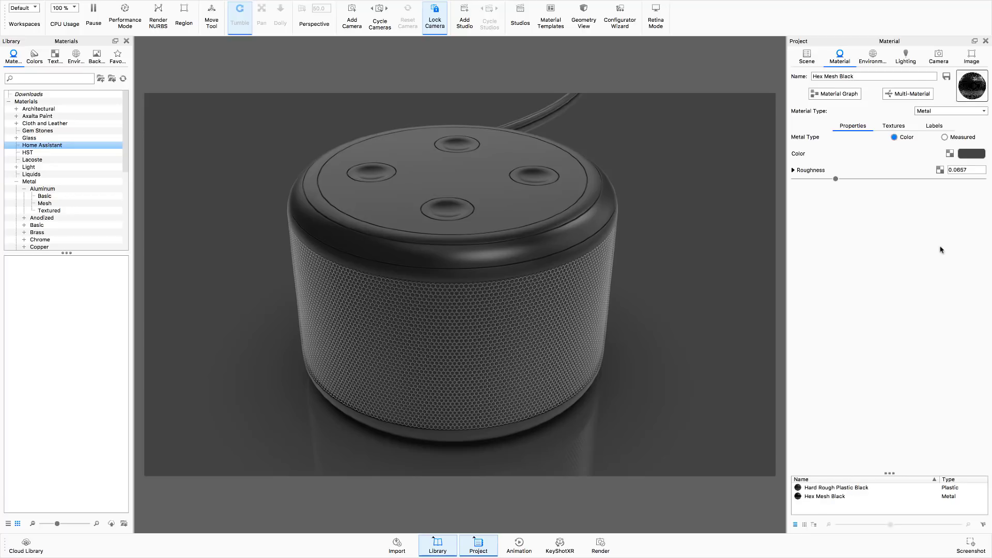
# Step: Save the Hex Mesh Black material to the Home Assistant library folder and apply the saved copy to the grille
pyautogui.click(948, 79)
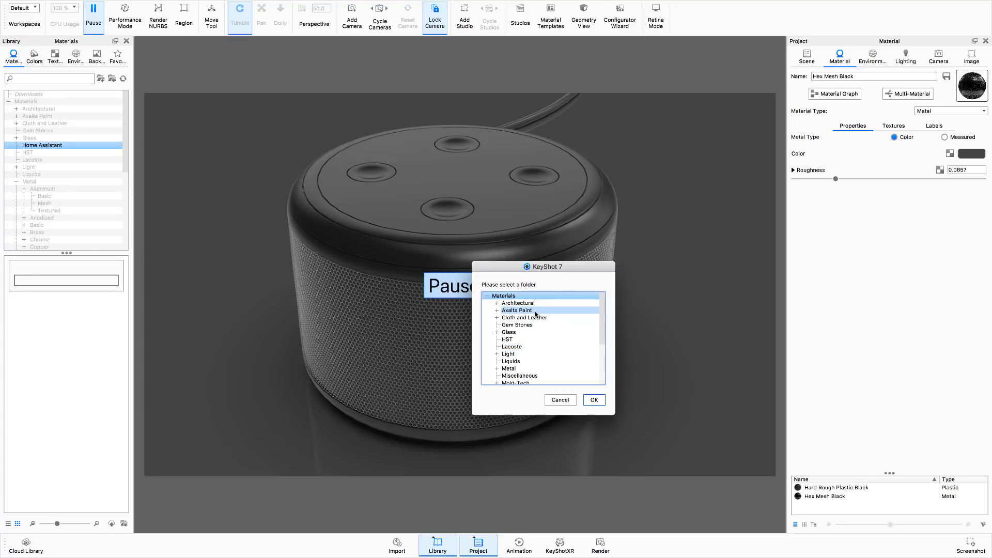
pyautogui.scroll(-3, 549, 327)
pyautogui.click(521, 376)
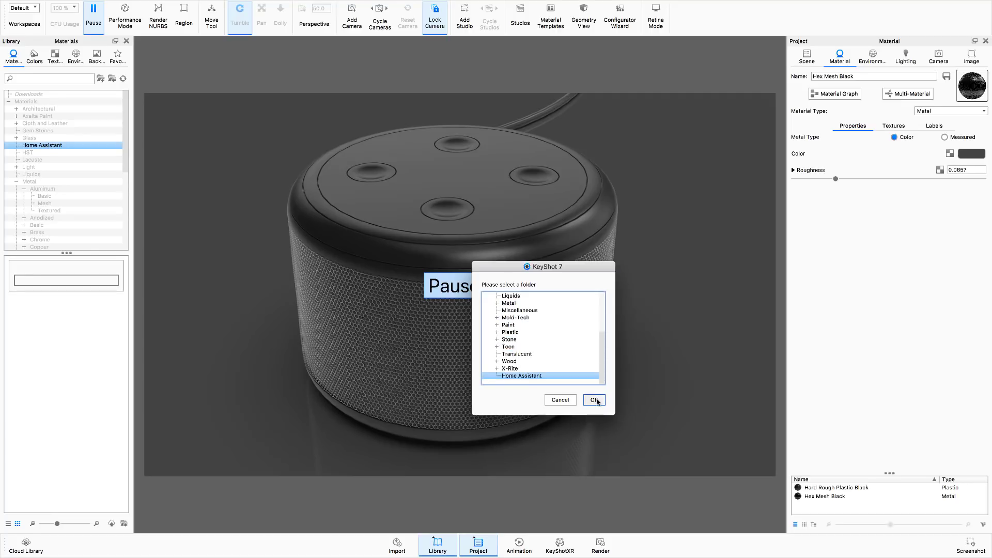
pyautogui.click(595, 400)
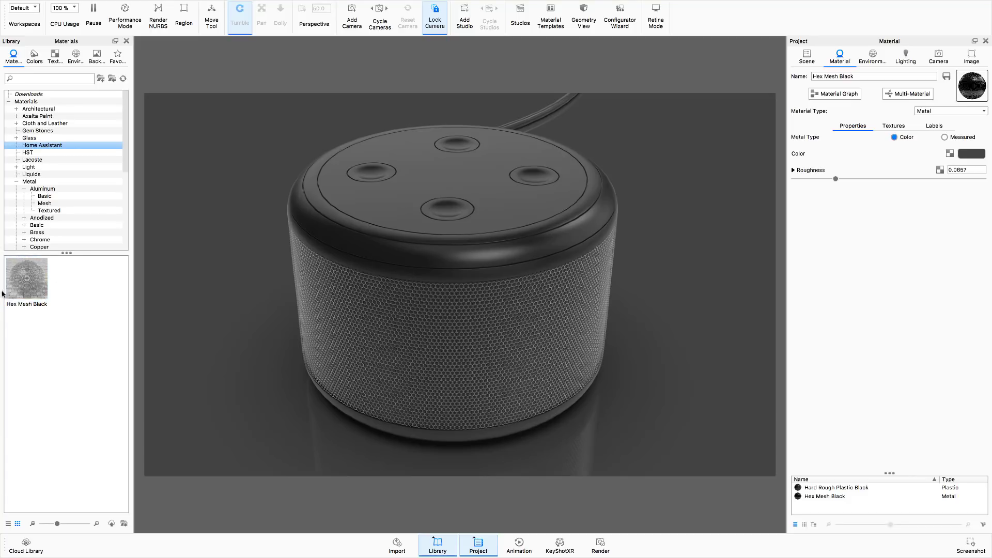
pyautogui.moveTo(16, 303); pyautogui.dragTo(457, 488)
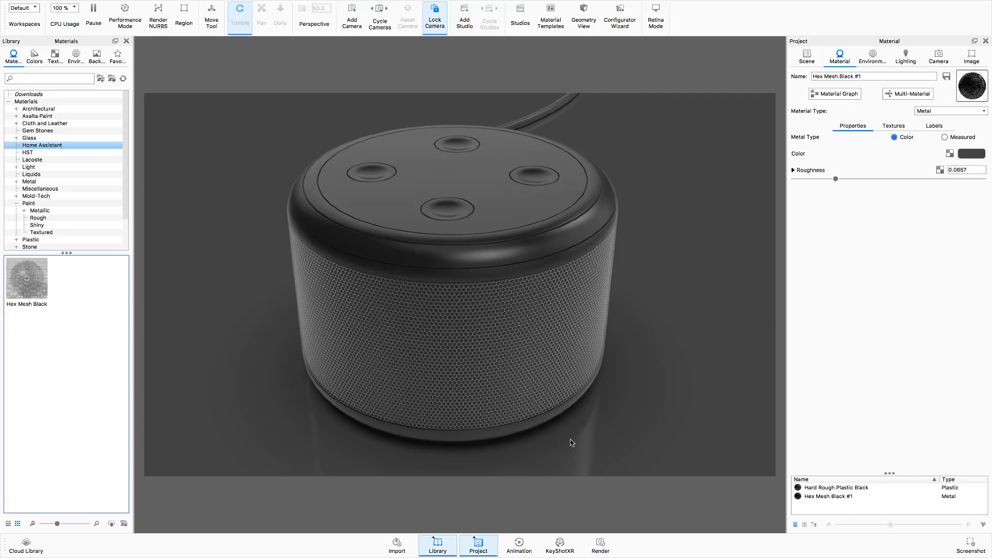
# Step: Set the roughness of the grille's matte black paint to 0.0732 and load mesh_02.png from the Mesh folder as its color texture
pyautogui.moveTo(800, 550)
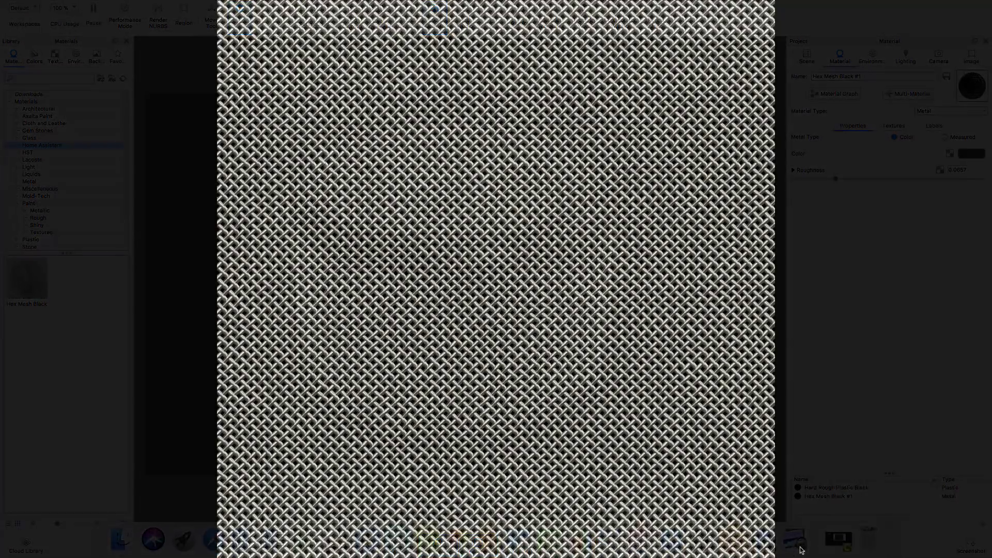
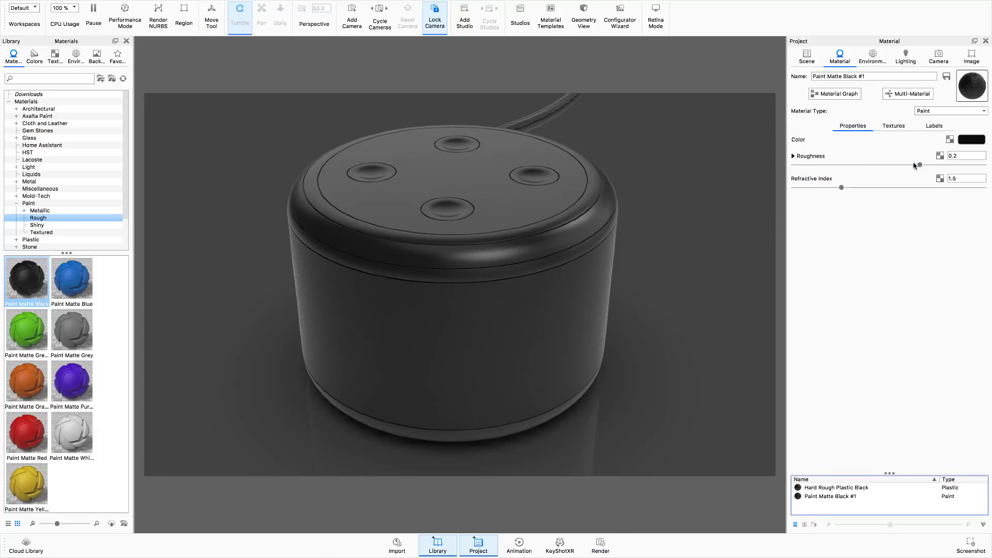
pyautogui.moveTo(919, 164); pyautogui.dragTo(840, 165)
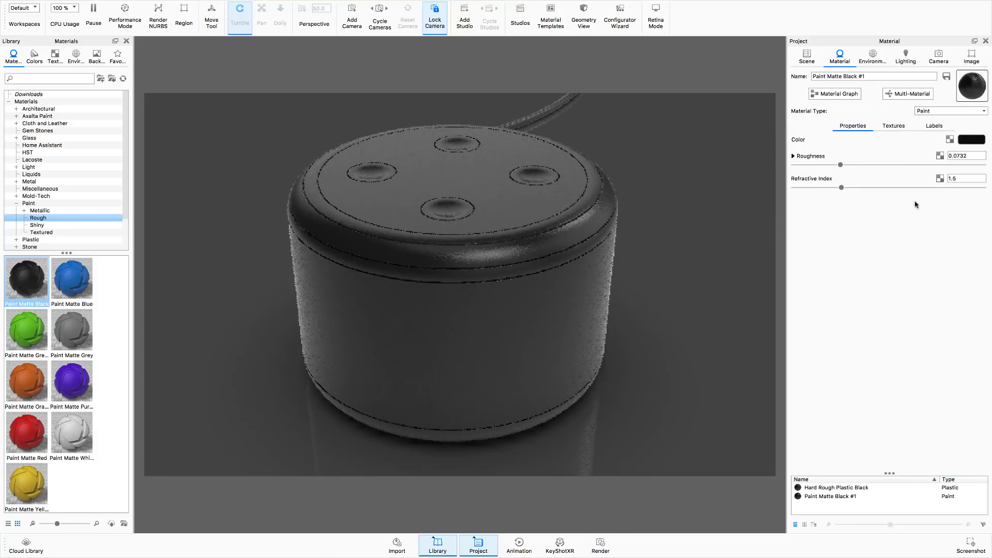
pyautogui.click(891, 126)
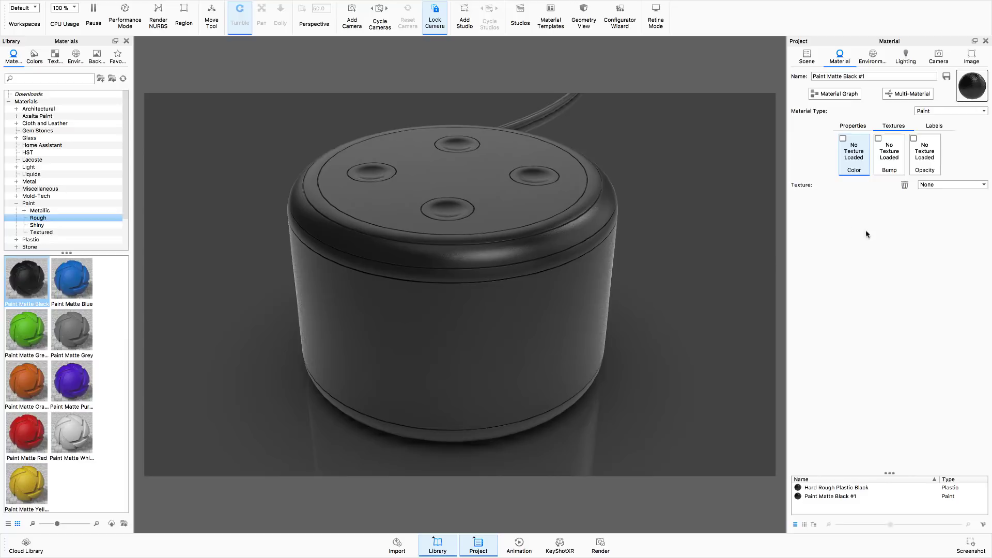
pyautogui.click(843, 143)
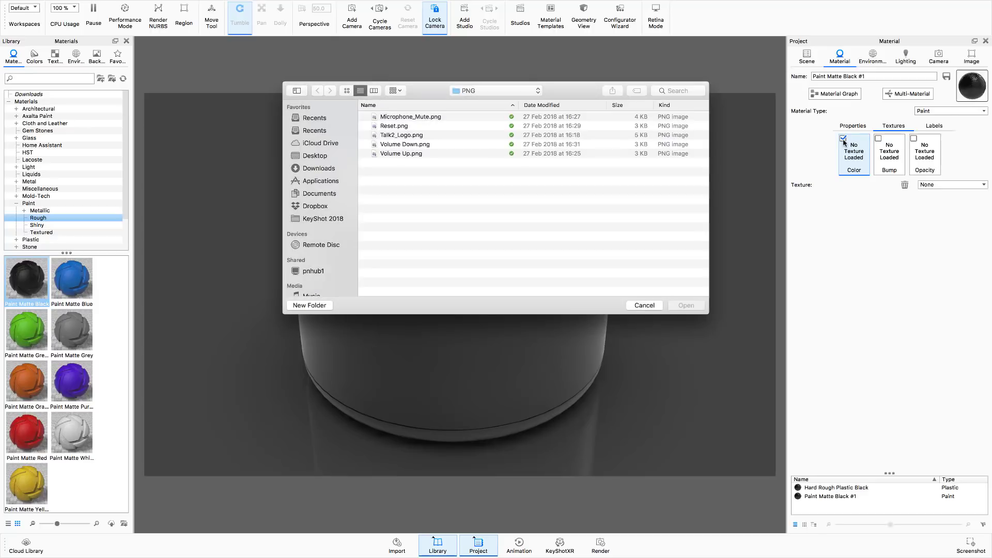
pyautogui.click(538, 93)
pyautogui.click(535, 102)
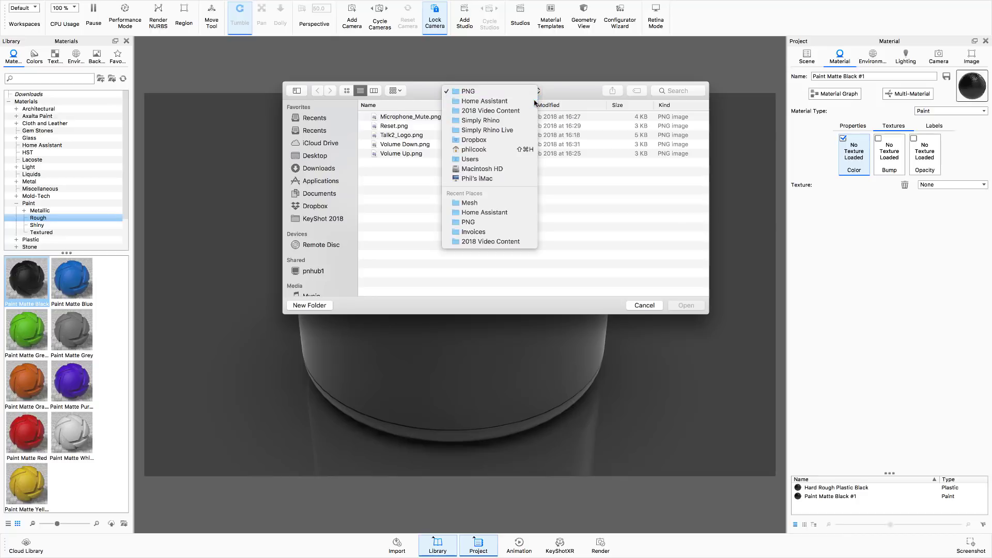
pyautogui.doubleClick(392, 208)
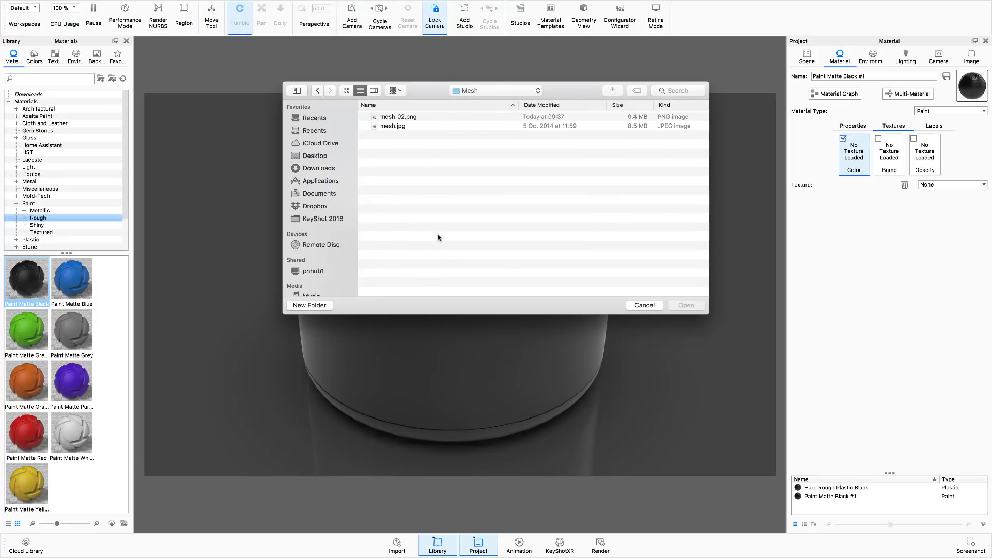
pyautogui.click(420, 117)
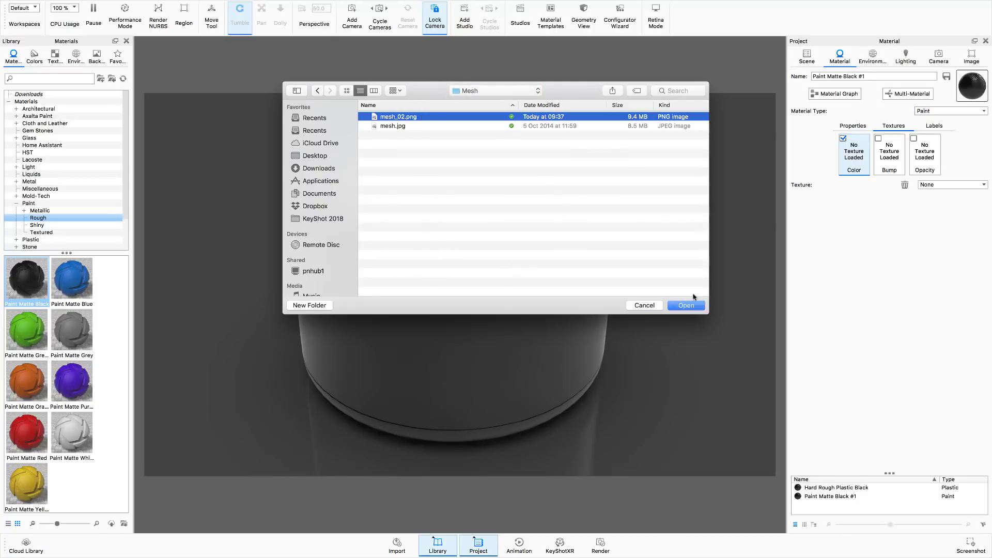
pyautogui.click(686, 305)
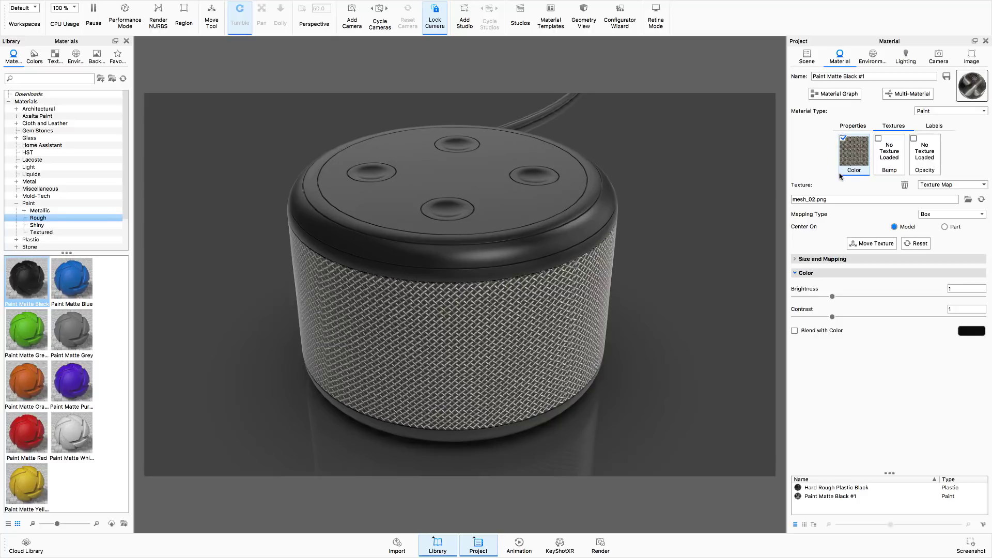
# Step: Set the mesh texture's mapping type to Cylinder, center it on the part and fit it to the Z axis
pyautogui.click(978, 214)
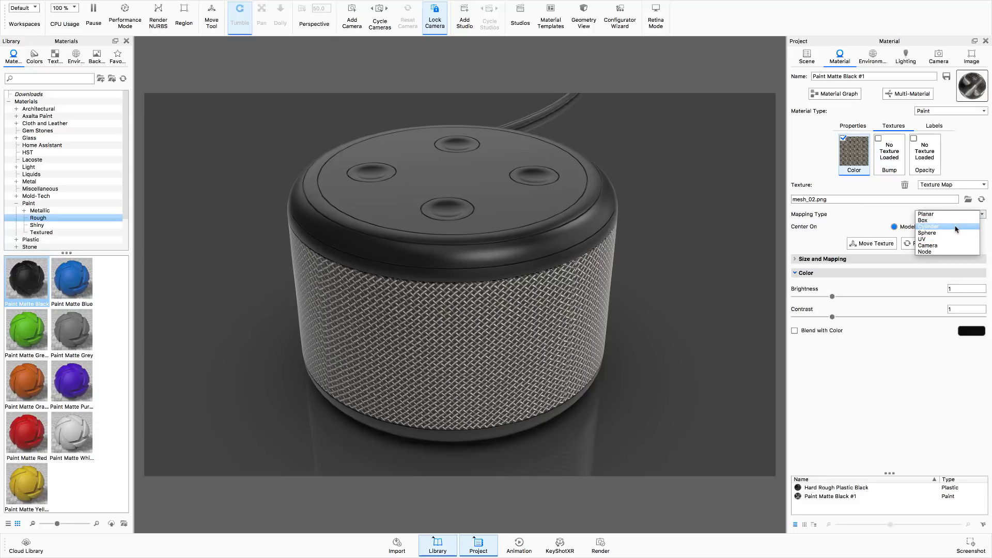
pyautogui.click(955, 226)
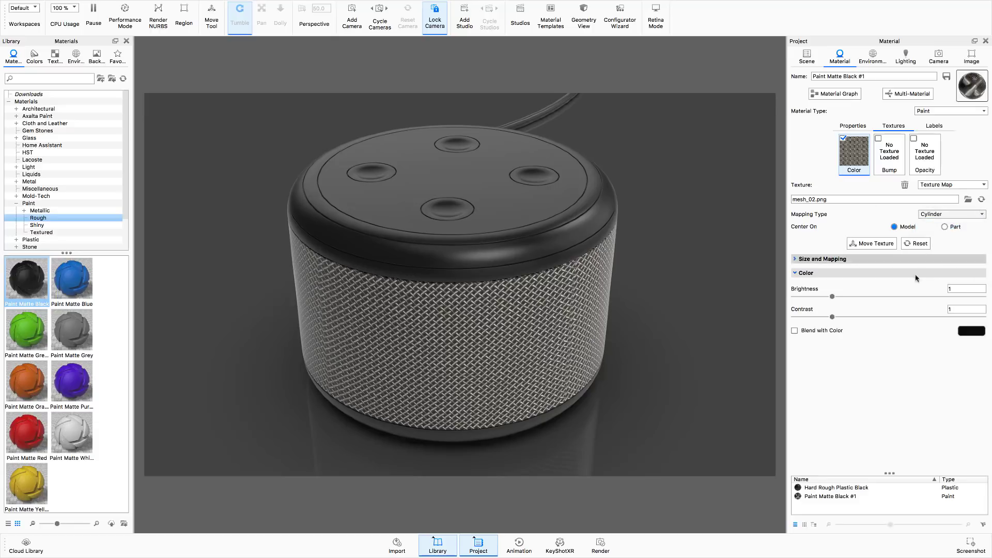
pyautogui.click(877, 245)
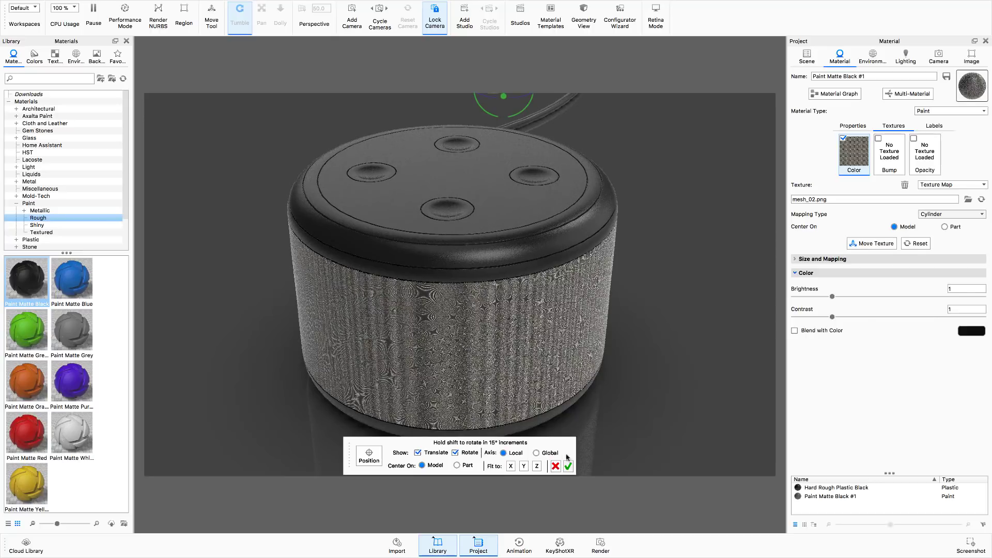
pyautogui.click(457, 465)
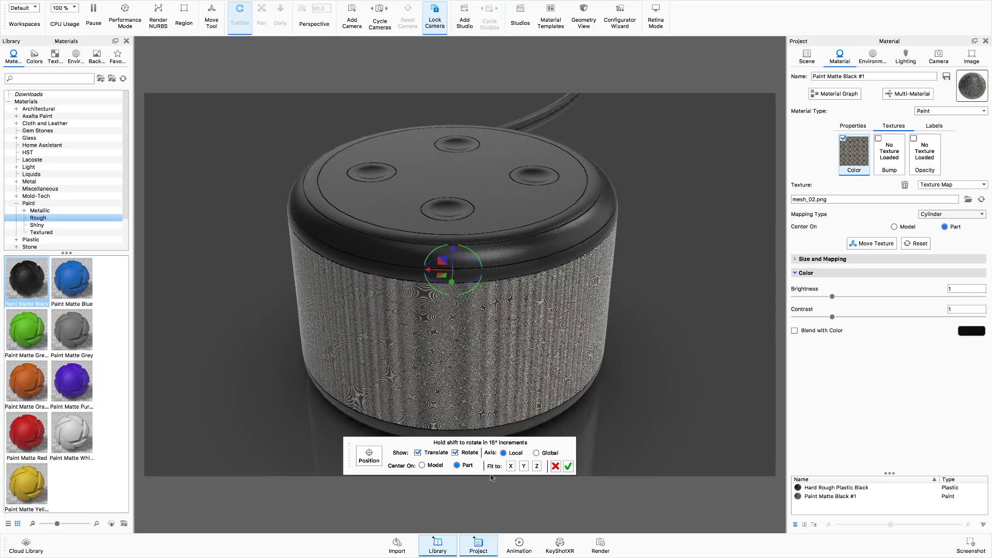
pyautogui.click(537, 466)
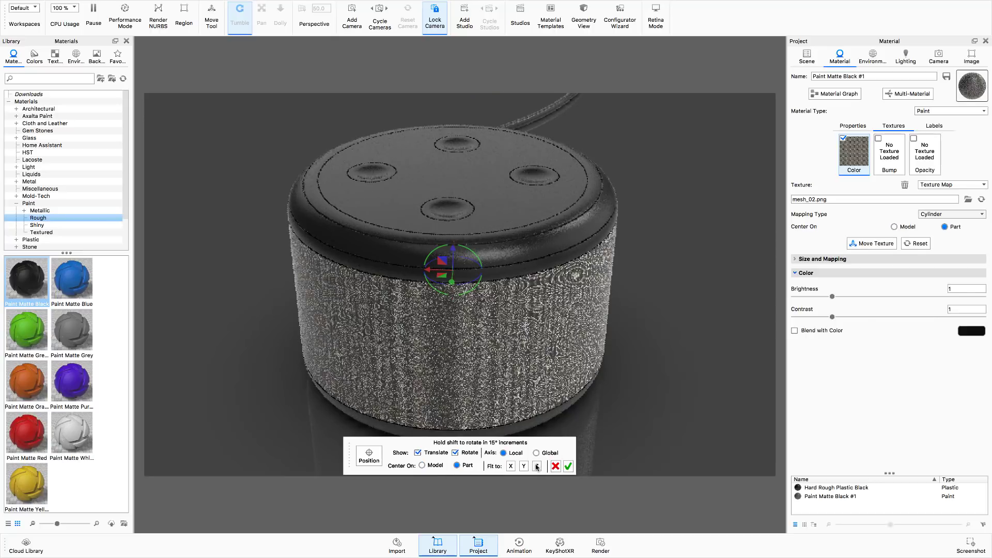
pyautogui.click(568, 466)
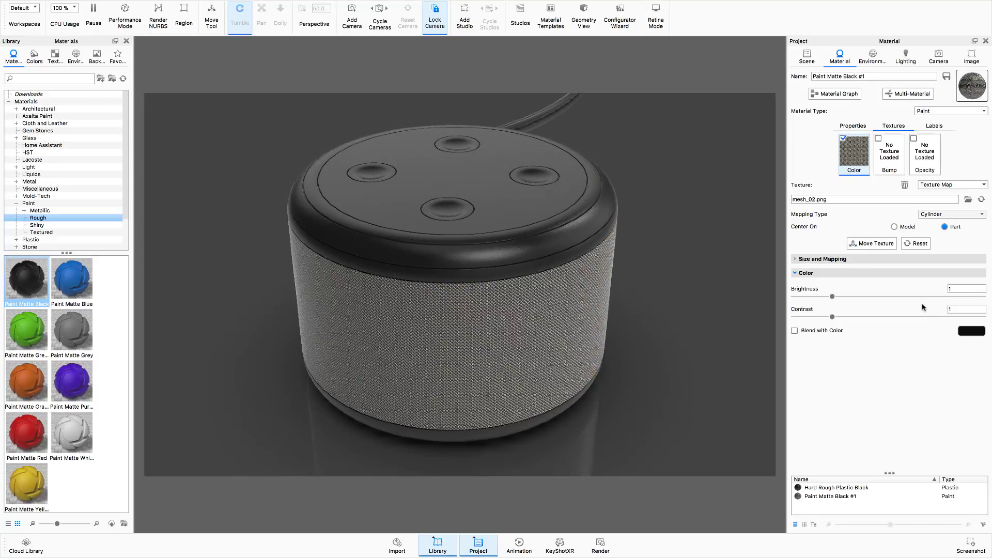
# Step: Scale the mesh texture to 50.6 mm in width and height, and switch to the Free Camera for a close-up of the grille
pyautogui.click(795, 259)
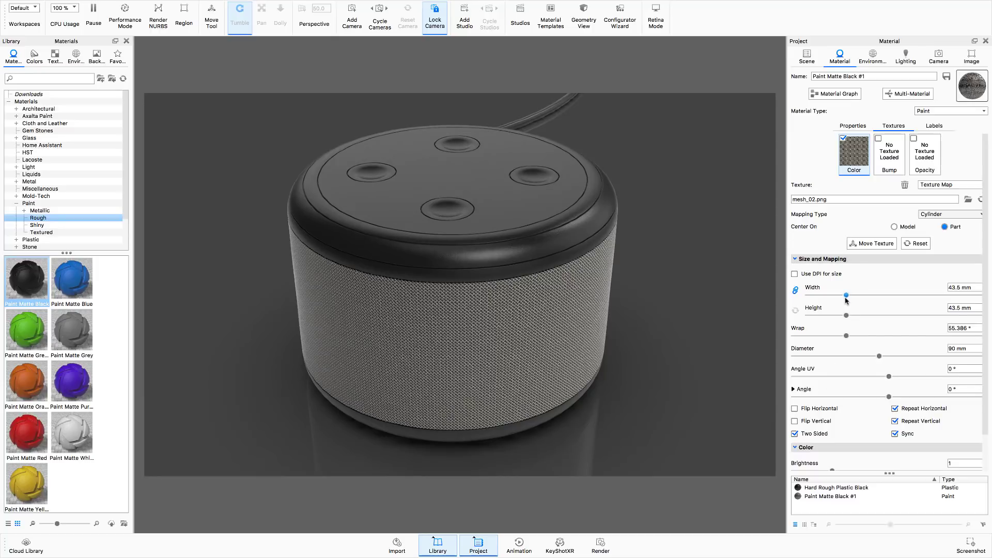
pyautogui.moveTo(847, 299); pyautogui.dragTo(852, 299)
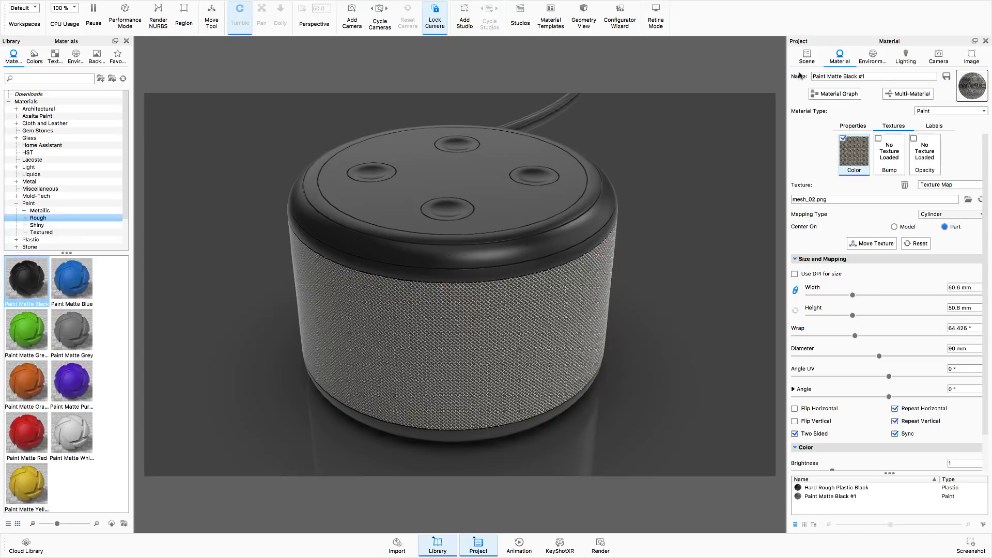
pyautogui.click(938, 57)
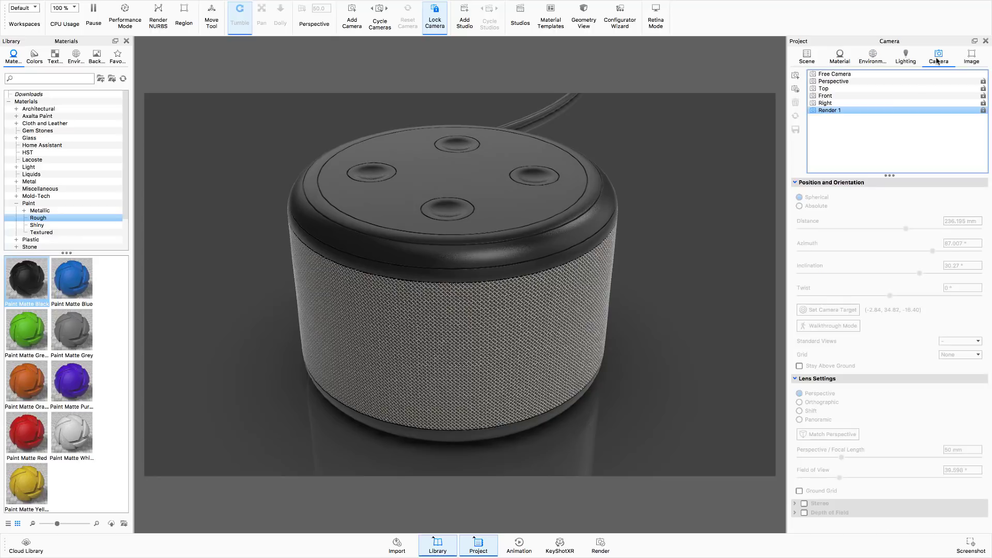
pyautogui.click(850, 76)
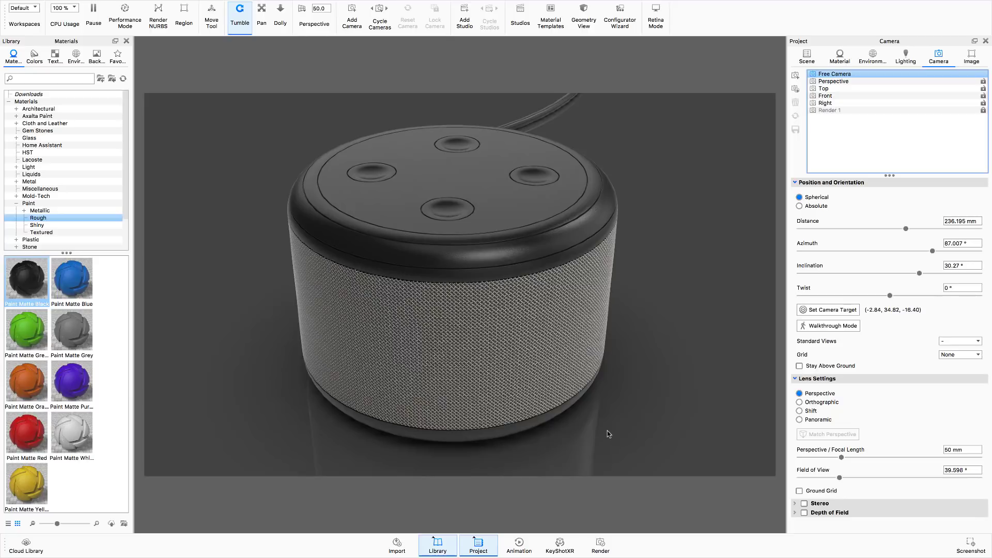
pyautogui.scroll(5, 606, 435)
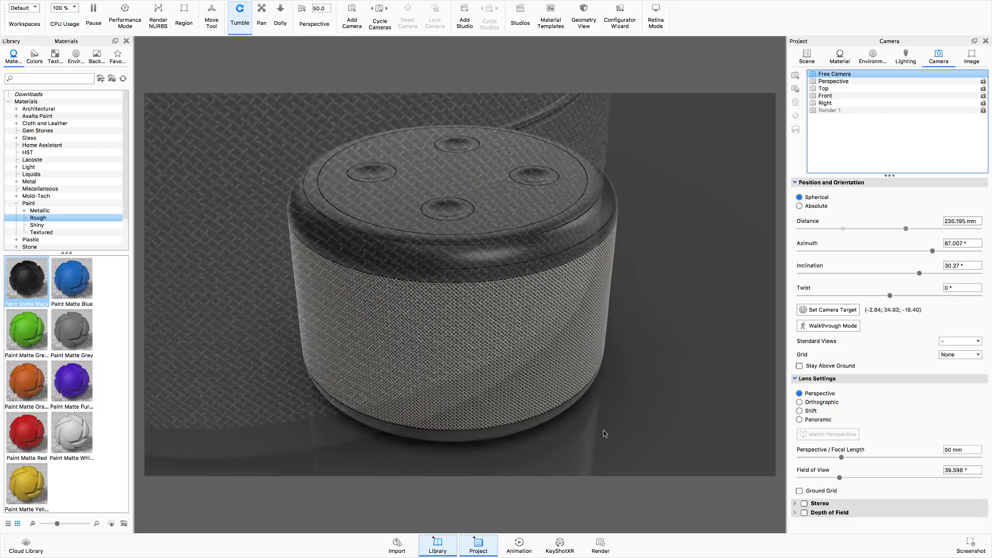
pyautogui.scroll(10, 605, 435)
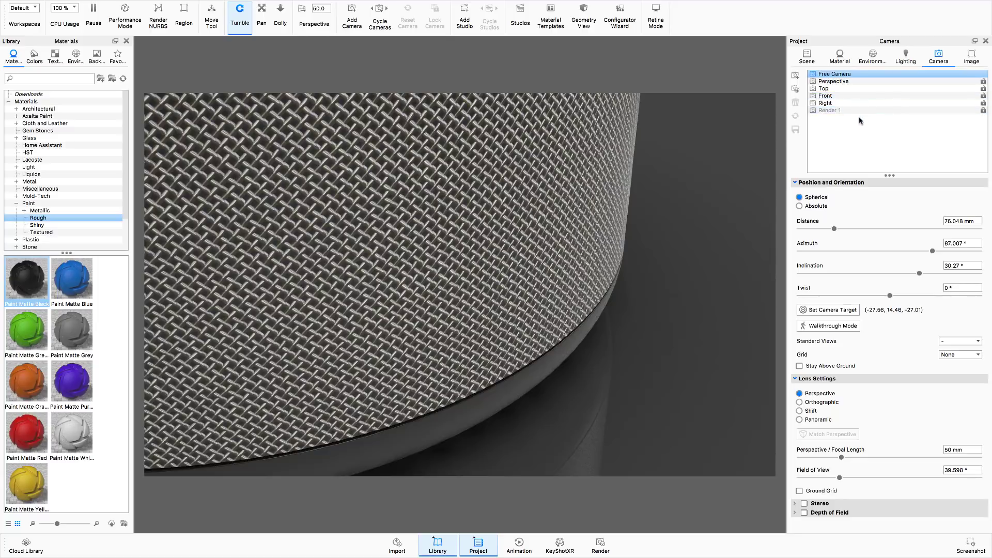
# Step: Copy the mesh_02.png color texture to the bump and opacity textures, keeping the color texture enabled
pyautogui.click(842, 56)
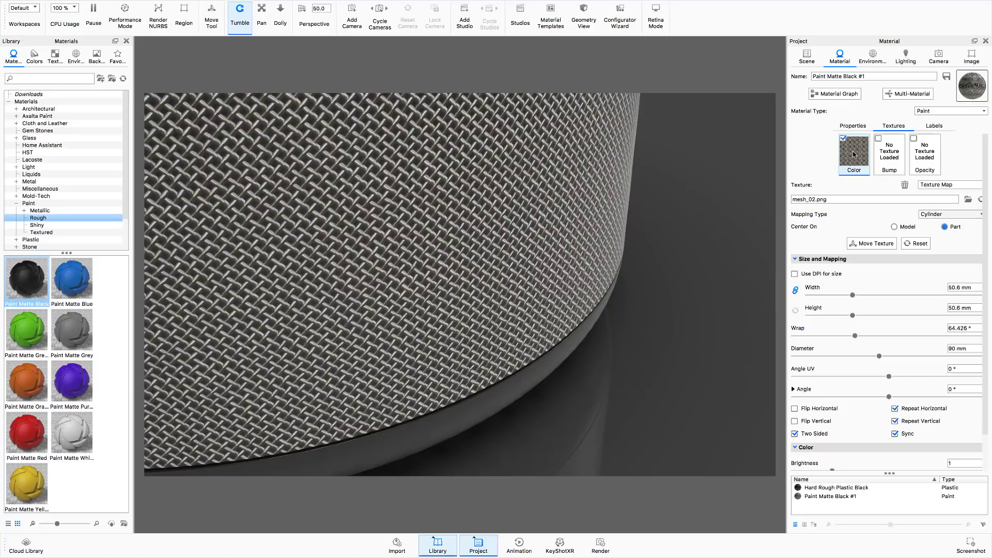
pyautogui.moveTo(853, 154); pyautogui.dragTo(920, 159)
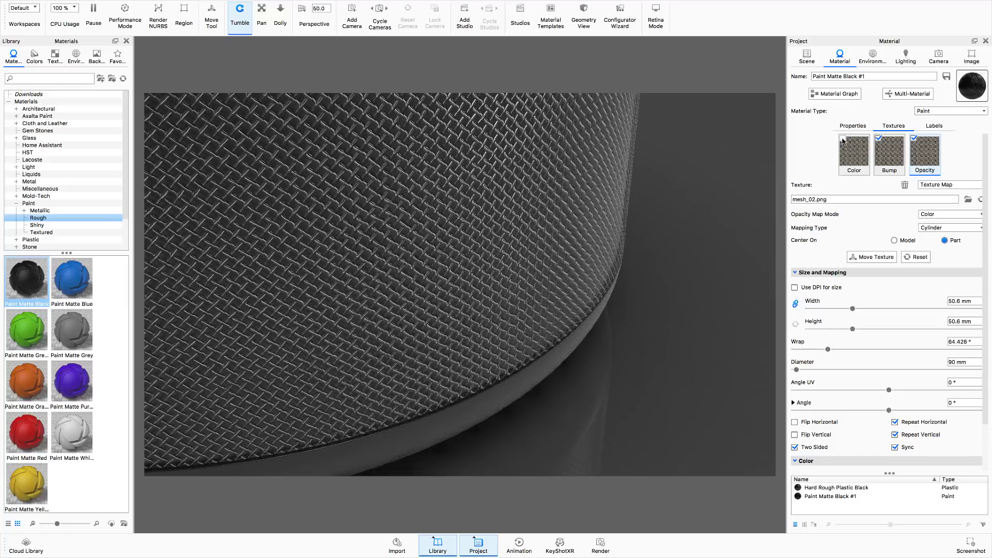
pyautogui.click(842, 139)
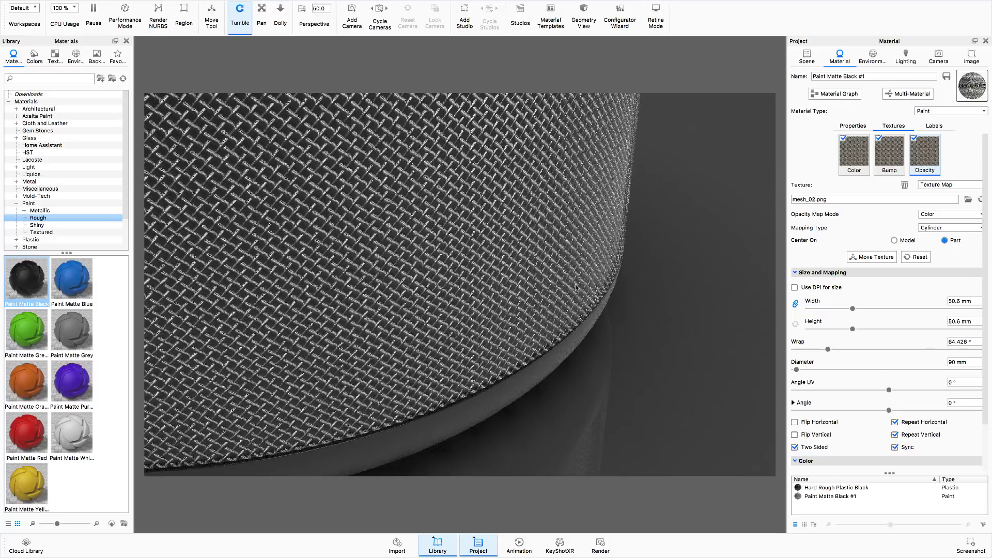
# Step: Enable Blend with Color for the grille's mesh color texture and set the blend color to a dark grey of RGB 91, 91, 91
pyautogui.click(858, 128)
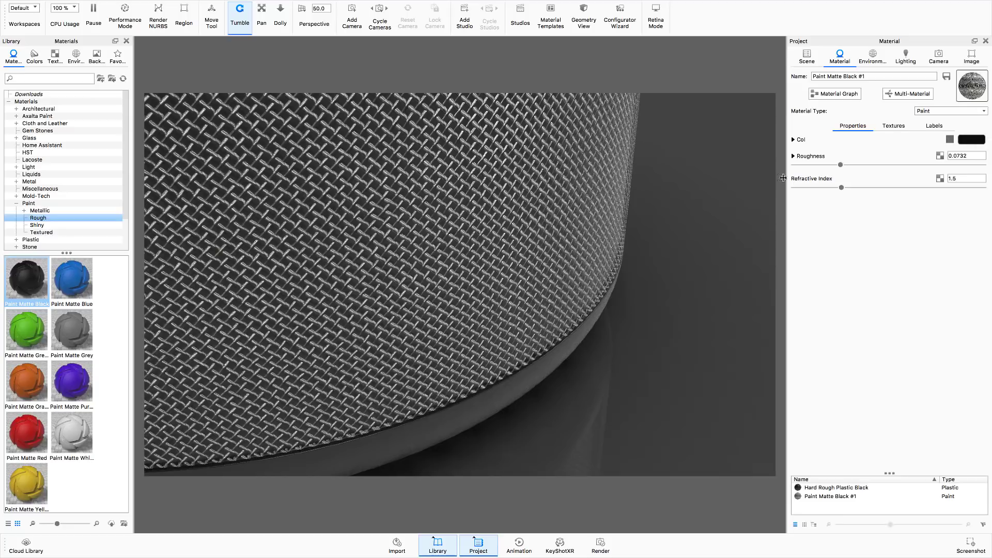
pyautogui.click(793, 140)
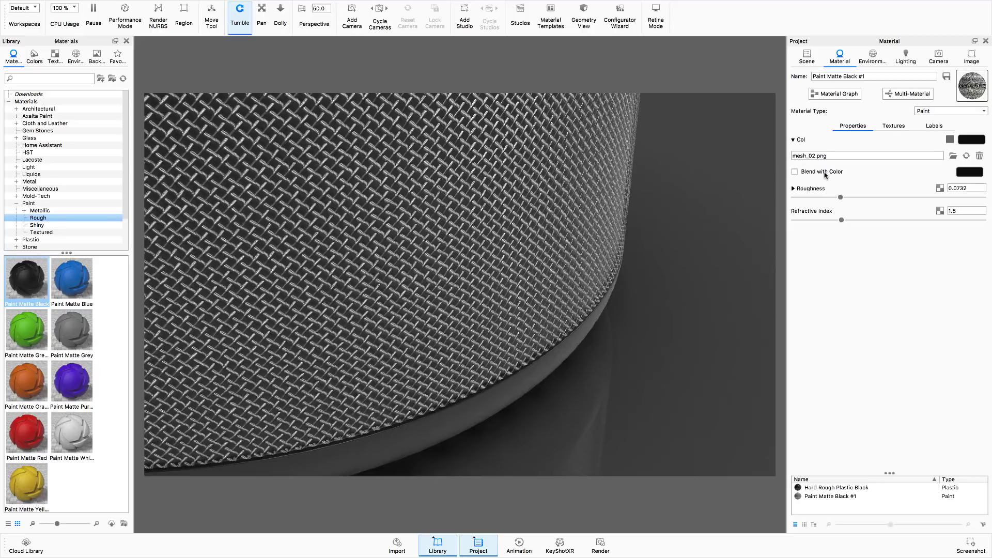
pyautogui.click(794, 172)
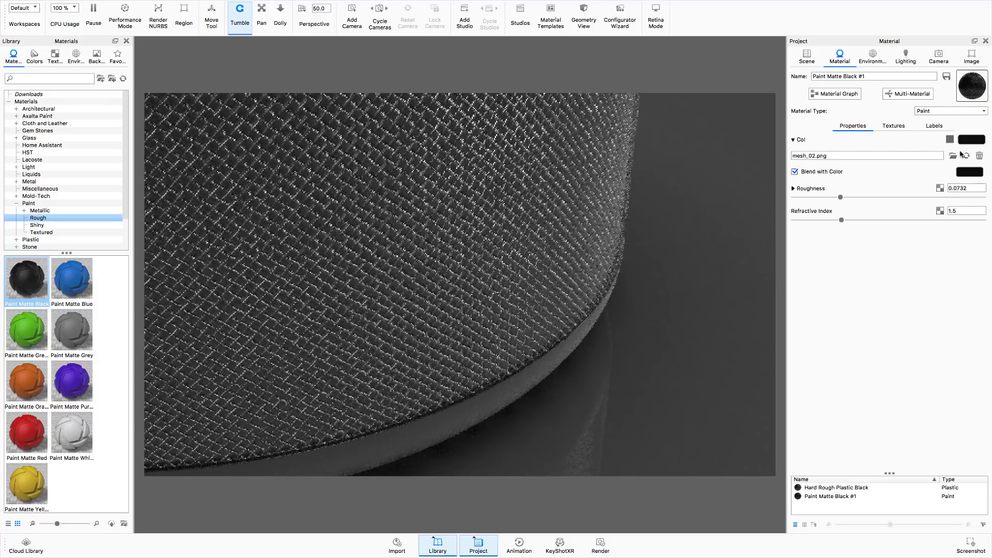
pyautogui.click(969, 172)
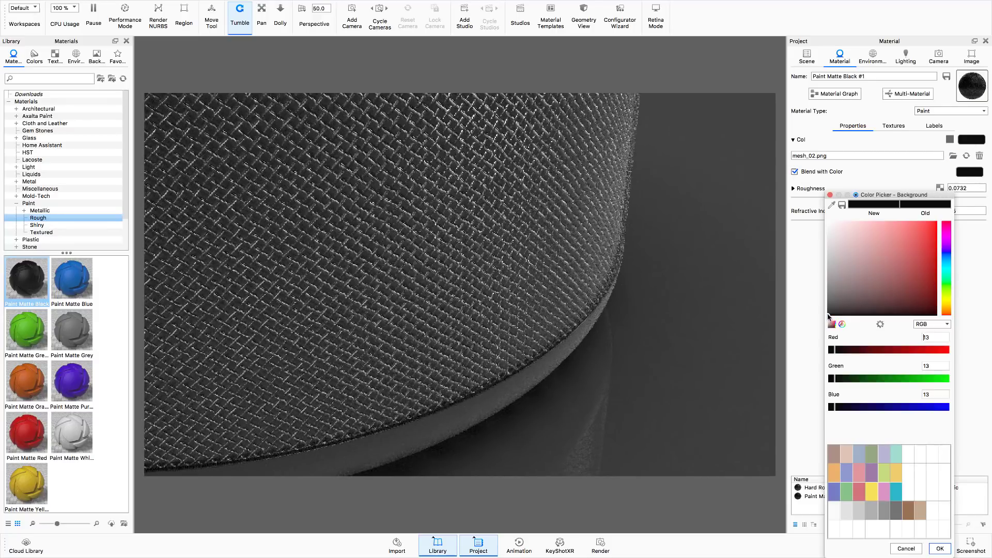
pyautogui.moveTo(828, 313); pyautogui.dragTo(827, 296)
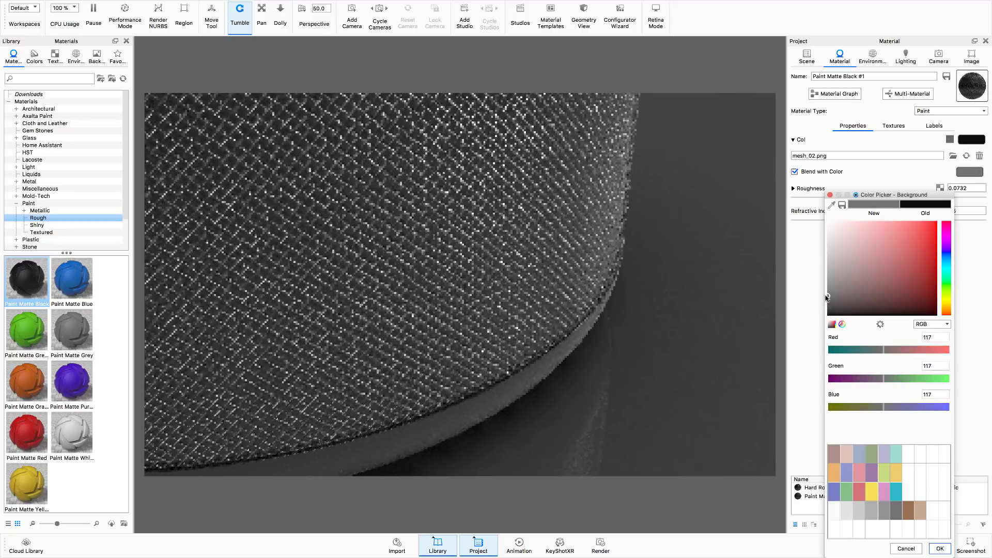
pyautogui.click(940, 548)
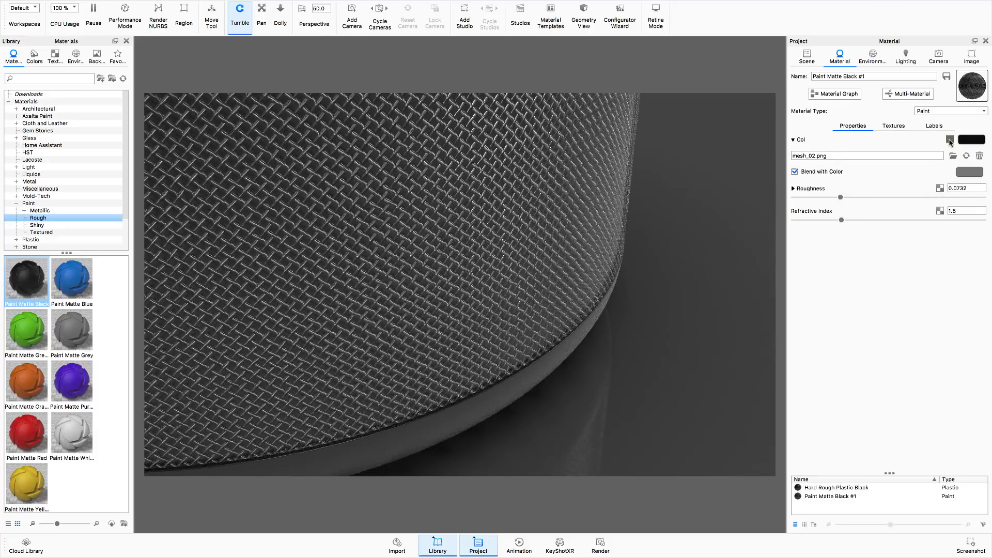
pyautogui.click(964, 175)
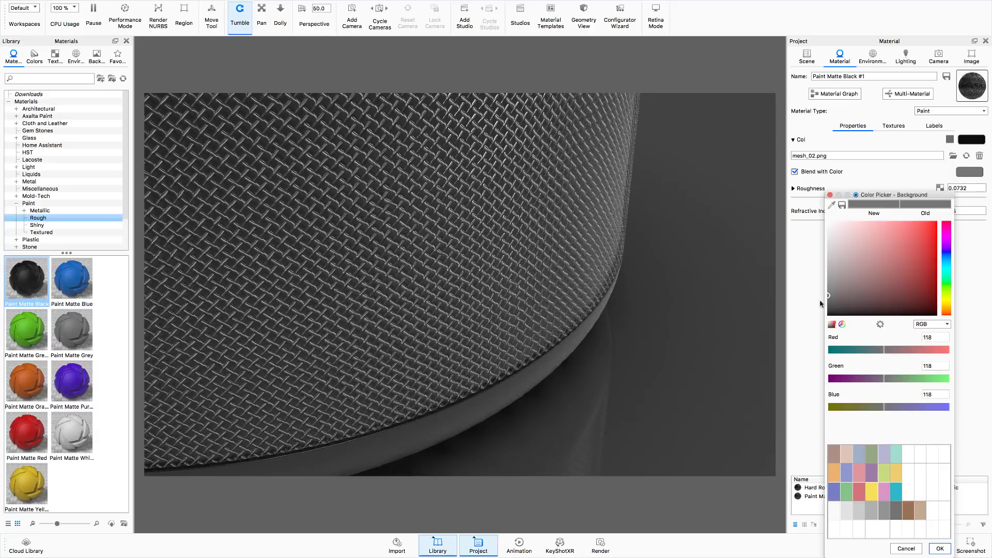
pyautogui.moveTo(827, 298); pyautogui.dragTo(827, 306)
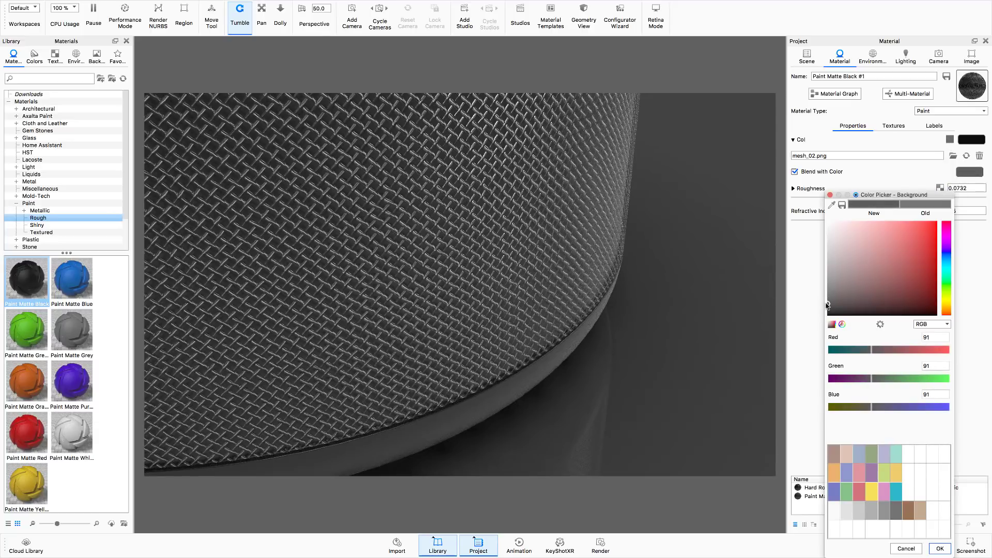
pyautogui.click(940, 549)
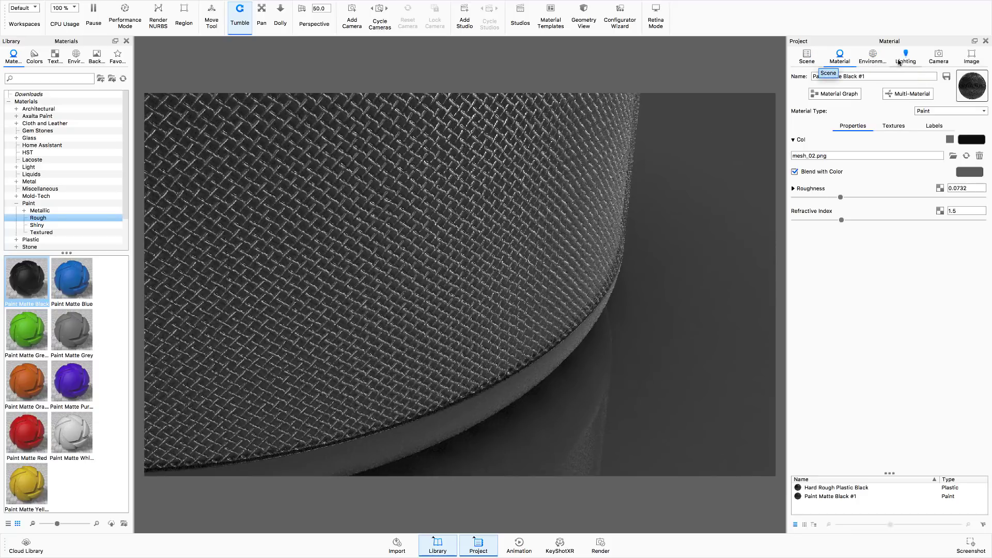
# Step: Return to the Render 1 camera and rename the 007 Speaker Grille's material as Woven Mesh Black
pyautogui.click(941, 61)
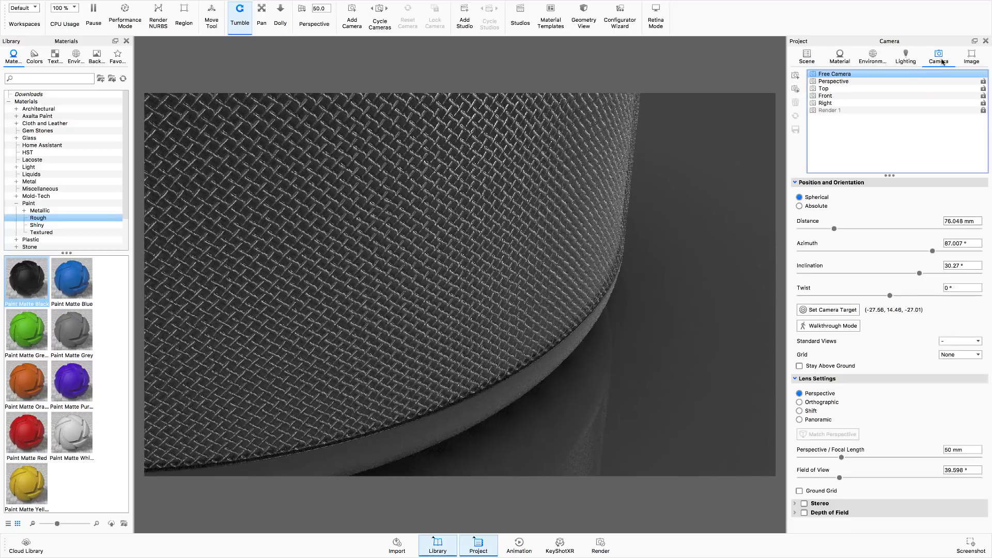
pyautogui.click(861, 110)
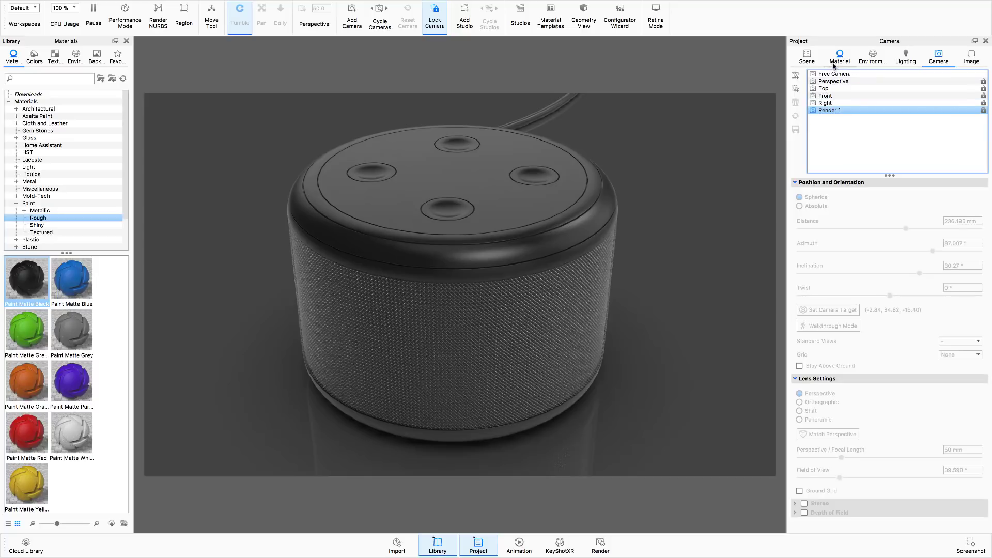
pyautogui.click(807, 56)
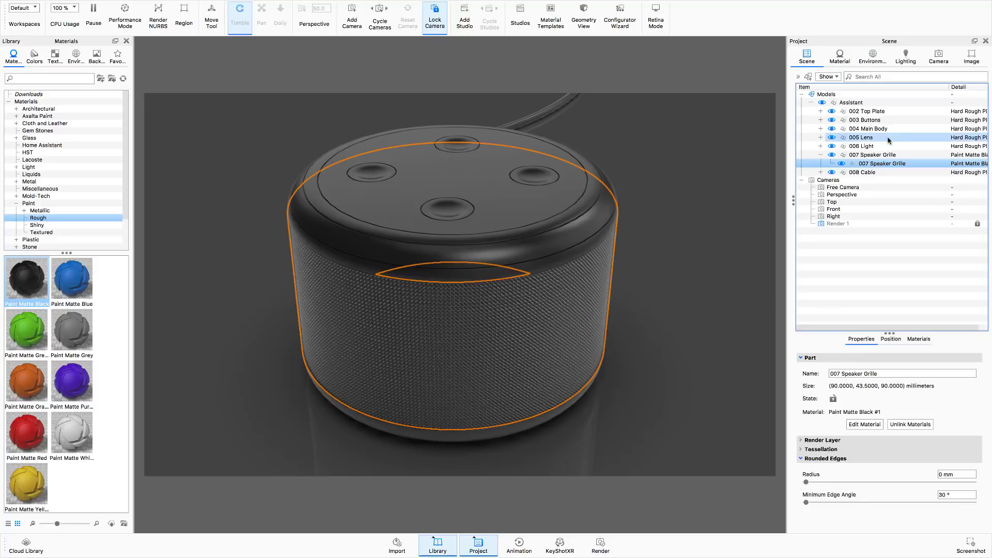
pyautogui.rightClick(885, 165)
pyautogui.moveTo(901, 168)
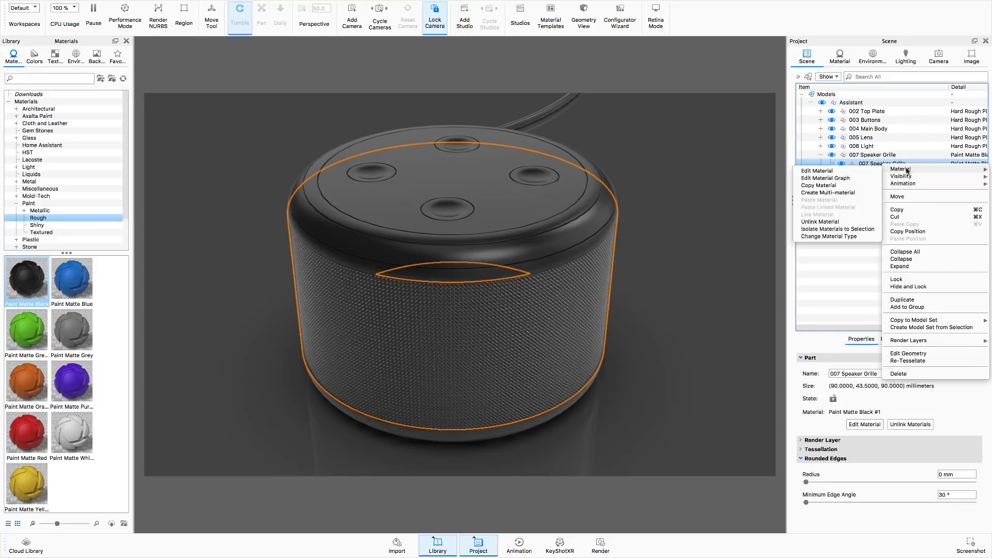
pyautogui.click(812, 171)
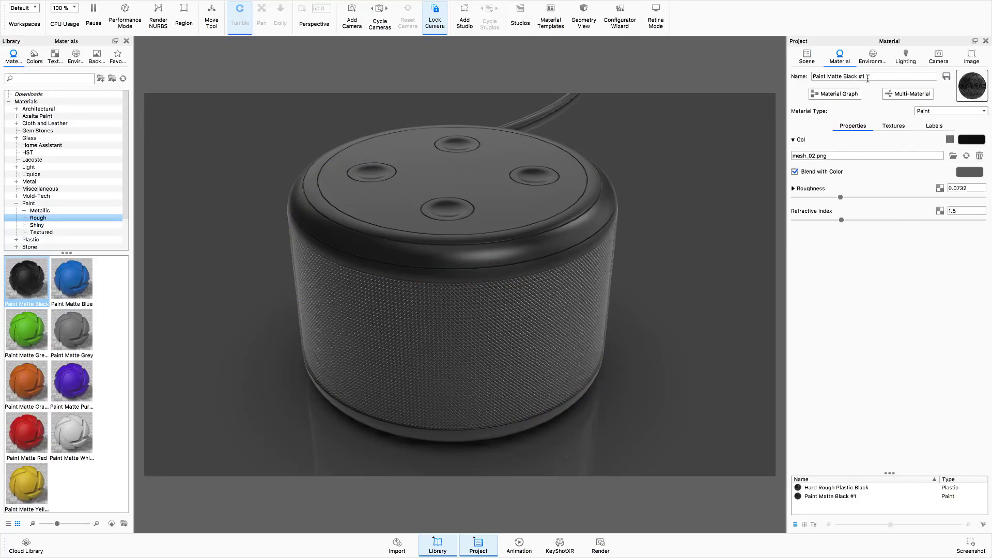
pyautogui.moveTo(867, 78); pyautogui.dragTo(809, 82)
pyautogui.write('Wove')
# Step: Save the Woven Mesh Black material to the Home Assistant library folder and select the saved copy there
pyautogui.click(946, 76)
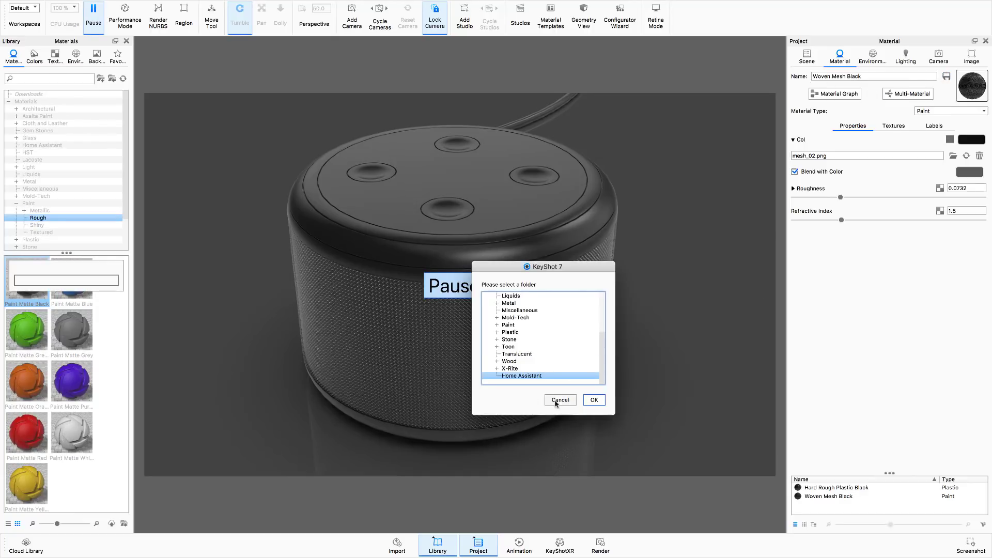
pyautogui.click(594, 400)
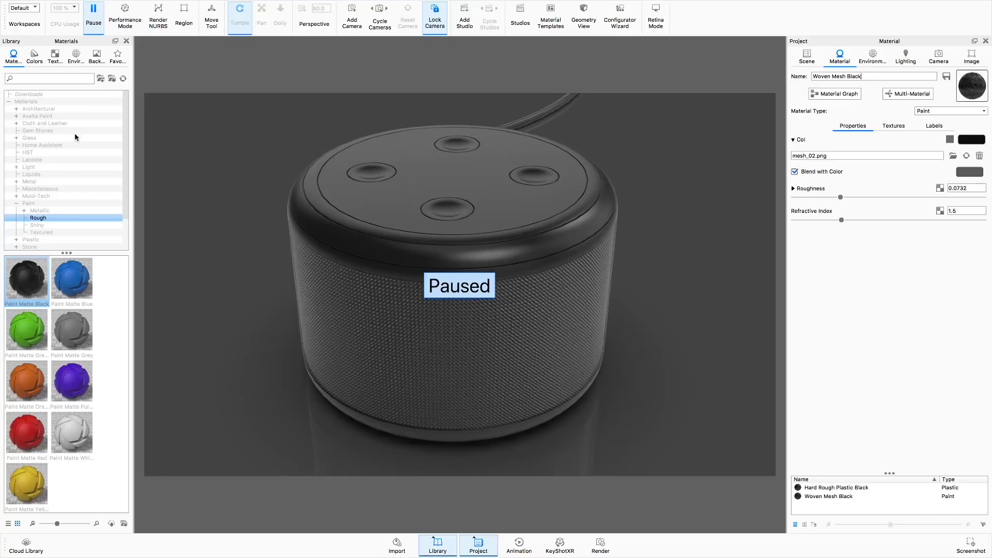
pyautogui.moveTo(126, 129); pyautogui.dragTo(130, 208)
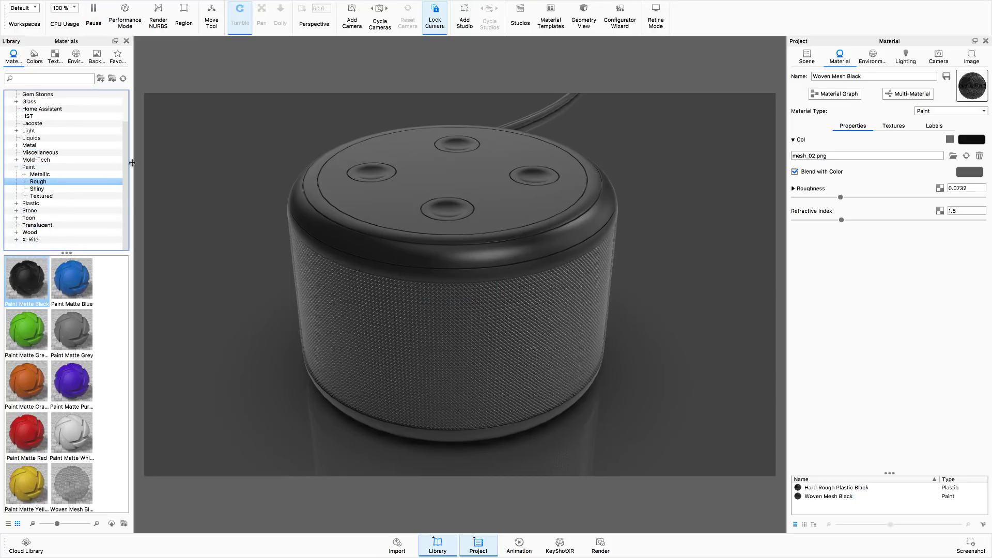
pyautogui.click(73, 110)
pyautogui.click(72, 300)
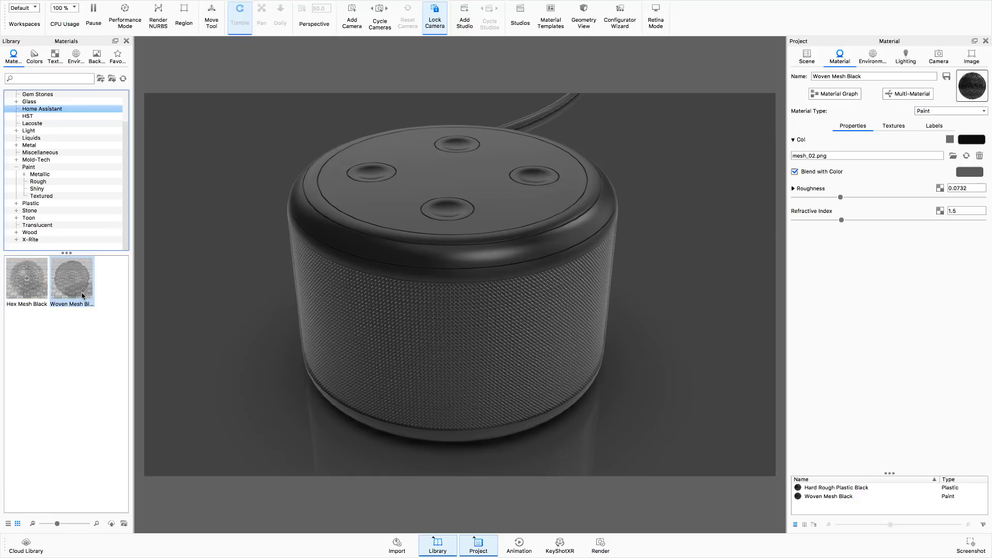
pyautogui.moveTo(82, 295)
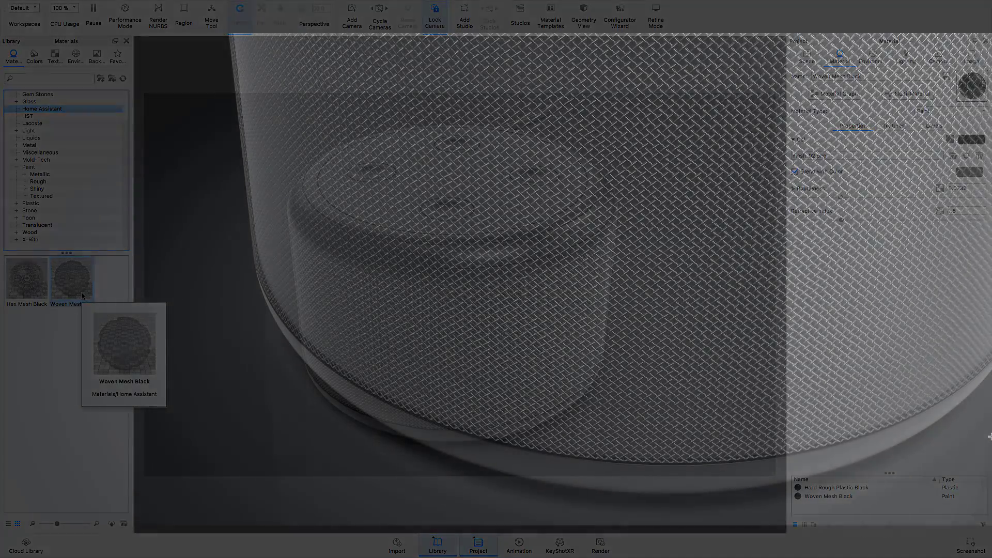
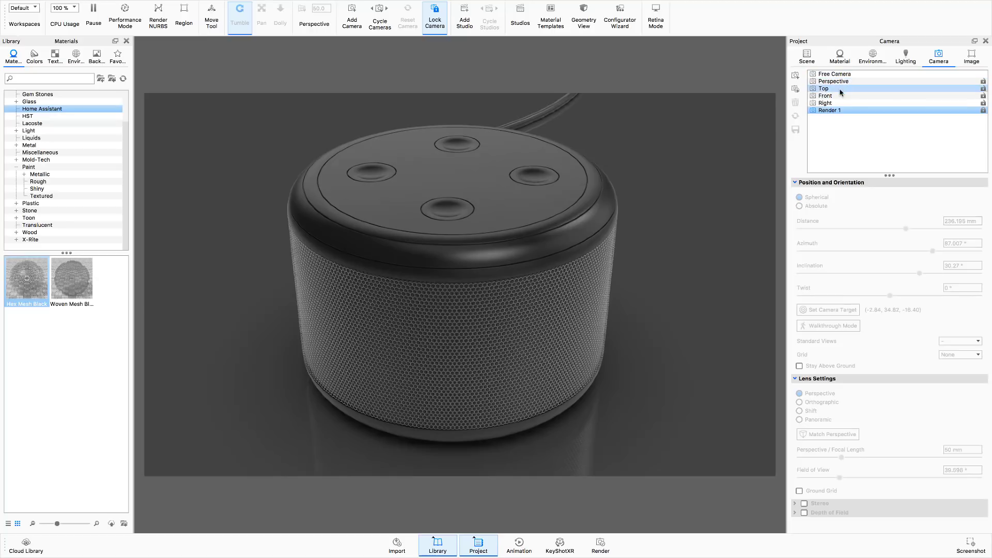
# Step: Switch to the Top camera and set its camera target on the speaker's top plate, near the center
pyautogui.scroll(10, 460, 302)
pyautogui.scroll(15, 462, 302)
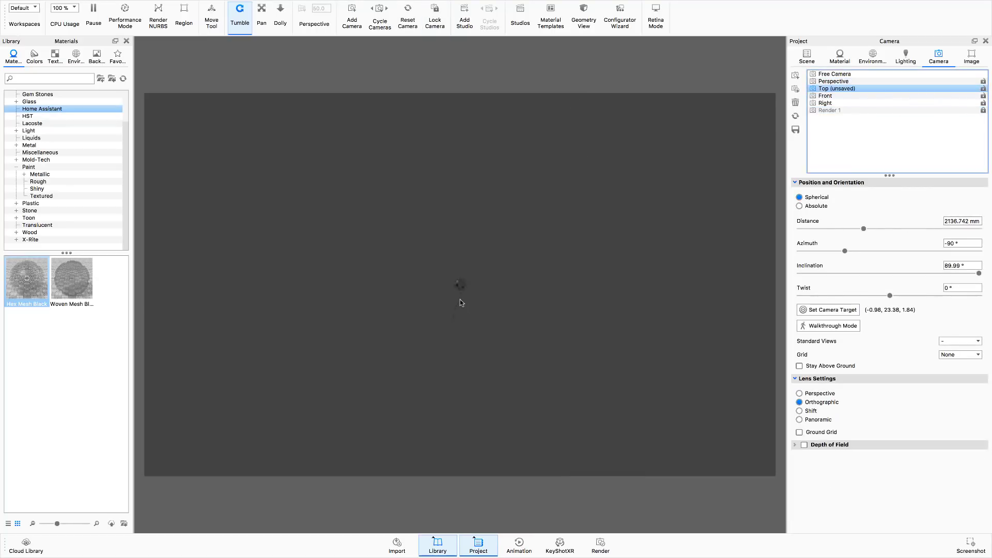
pyautogui.scroll(3, 461, 303)
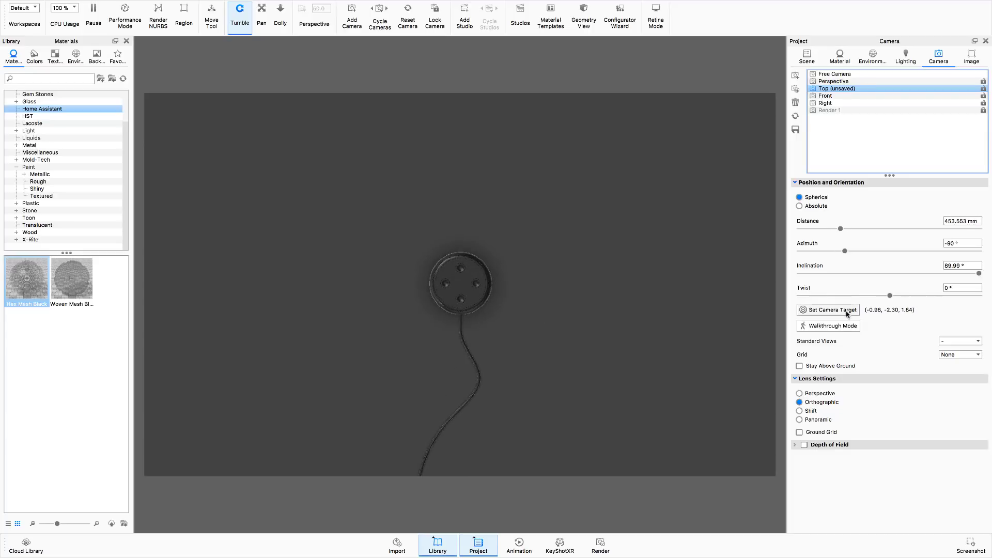
pyautogui.click(847, 310)
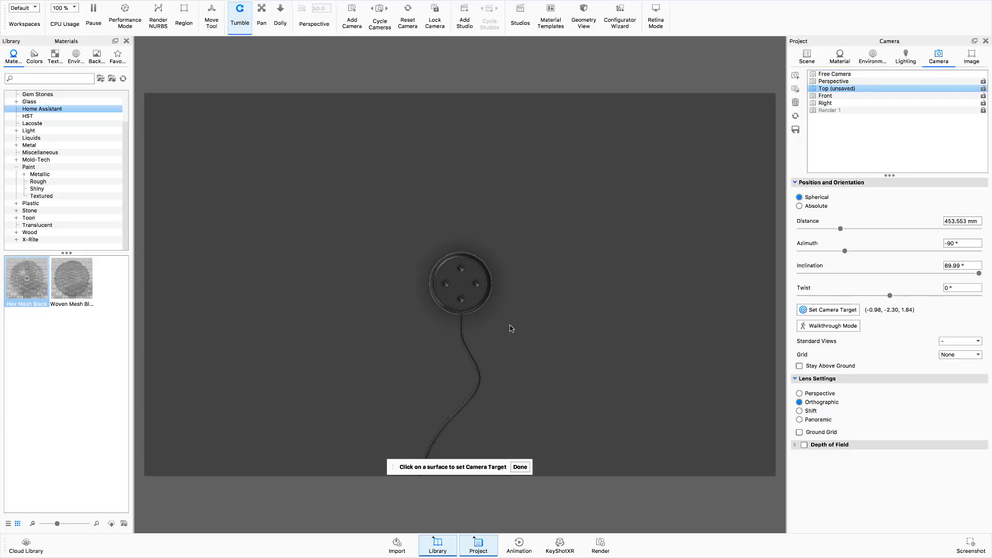
pyautogui.click(459, 289)
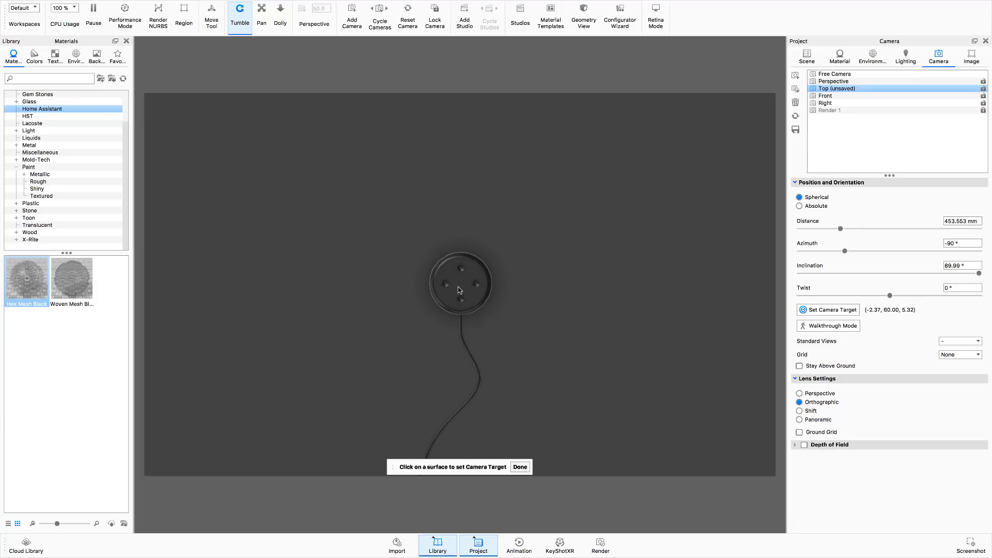
pyautogui.click(519, 467)
# Step: Set the Top camera's azimuth to 90° with the speaker framed close up
pyautogui.scroll(5, 473, 287)
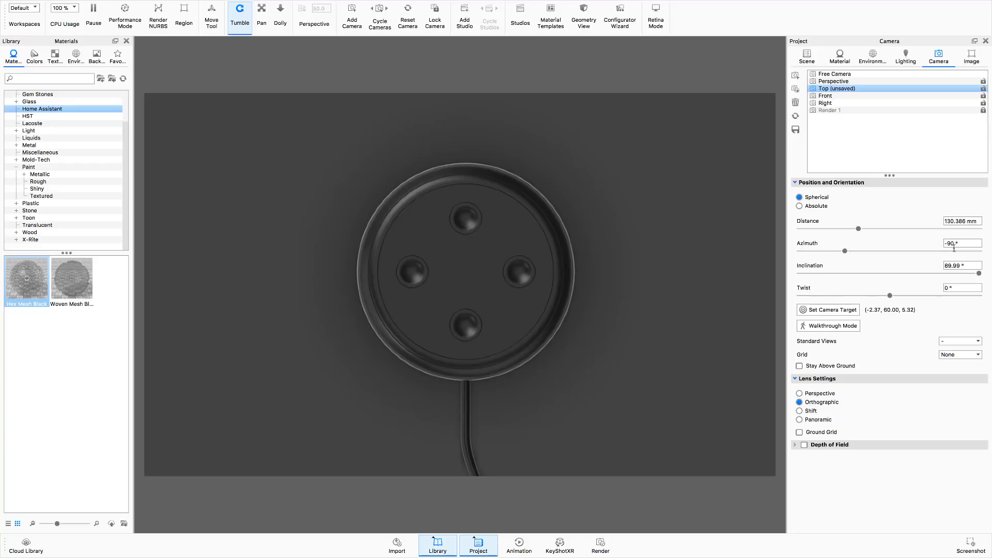
pyautogui.moveTo(948, 245); pyautogui.dragTo(946, 246)
pyautogui.press('Return')
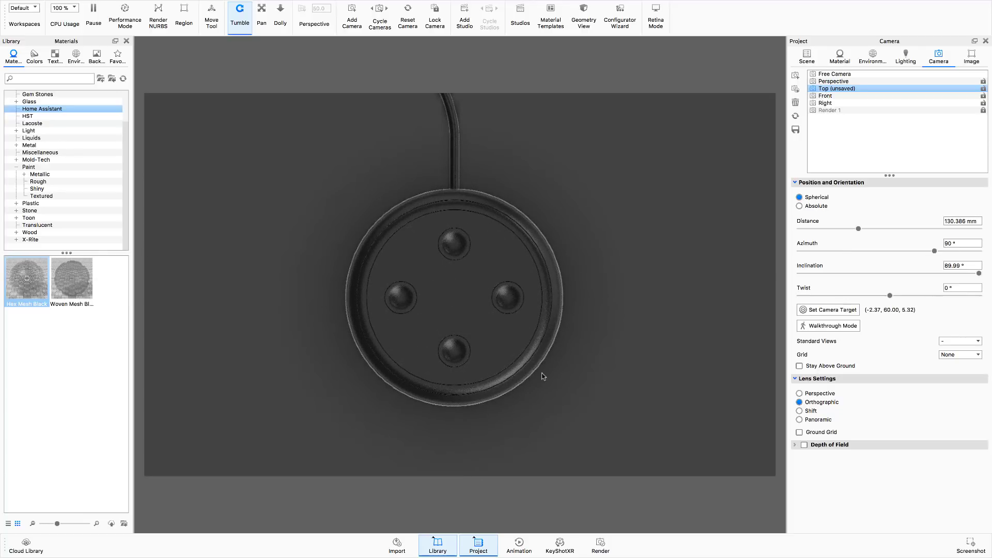
# Step: Frame the speaker's top plate closer and save the view as a new camera named Top Plate
pyautogui.scroll(4, 442, 341)
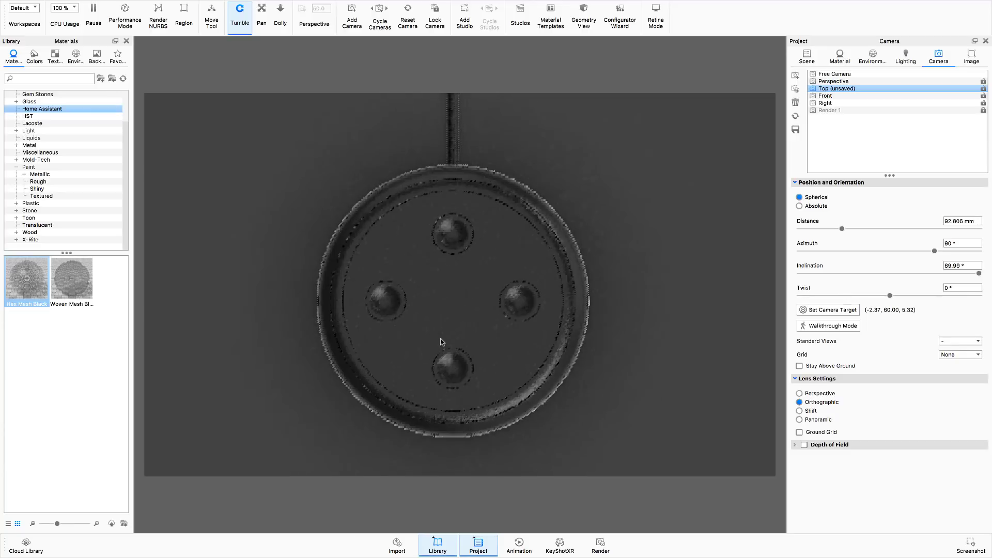
pyautogui.scroll(2, 442, 341)
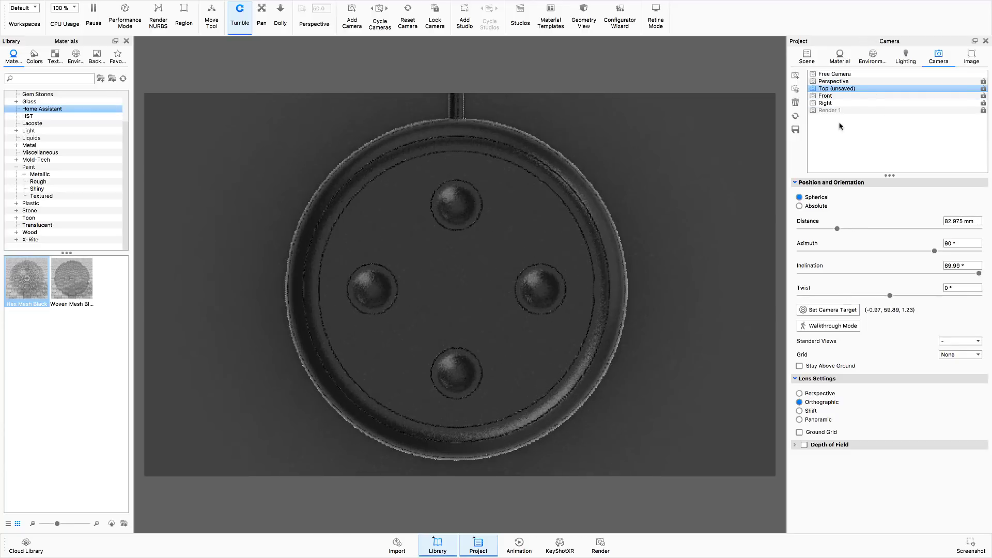
pyautogui.click(795, 77)
pyautogui.click(842, 120)
pyautogui.write('To')
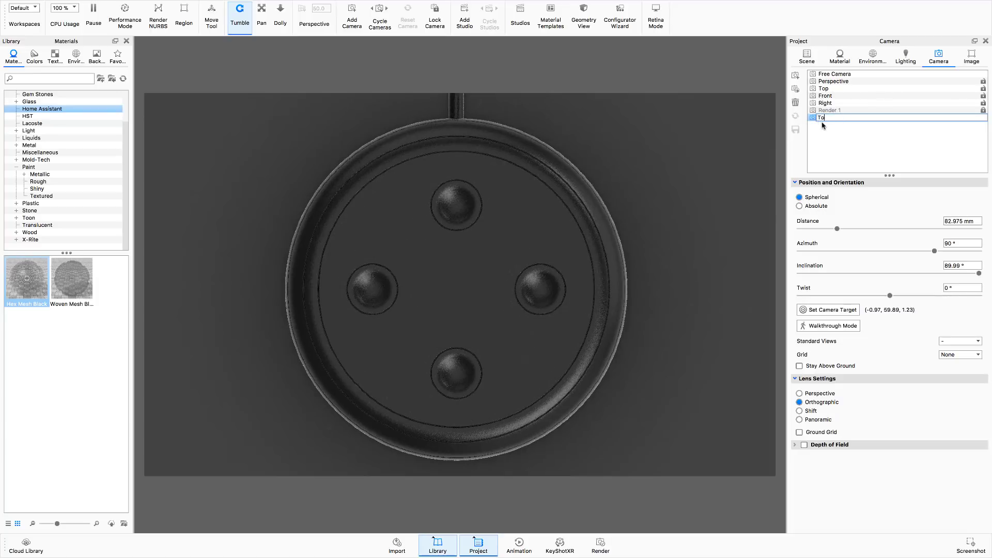
pyautogui.write('p Plate')
pyautogui.press('Return')
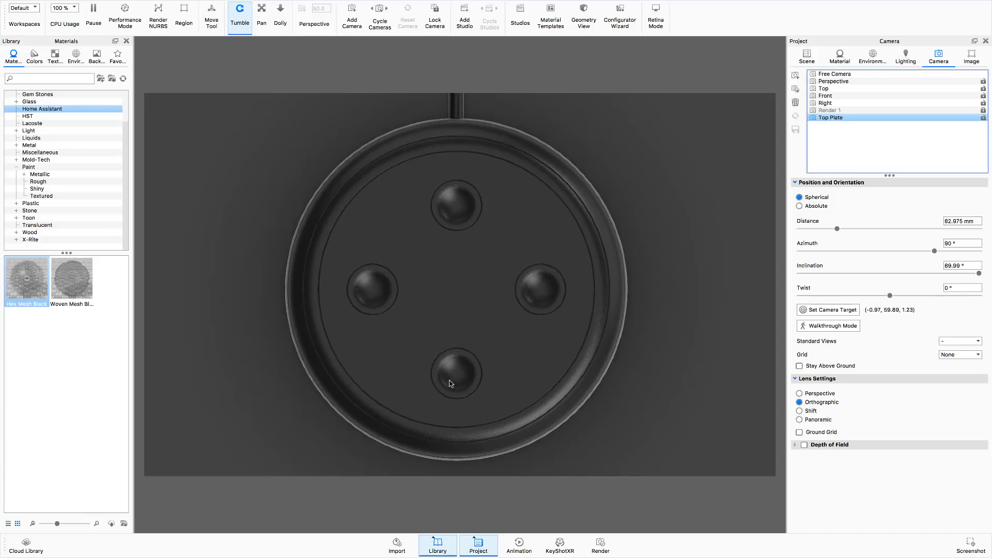
# Step: Tighten and center the Top Plate camera's framing on the four buttons and lock the camera
pyautogui.scroll(2, 449, 384)
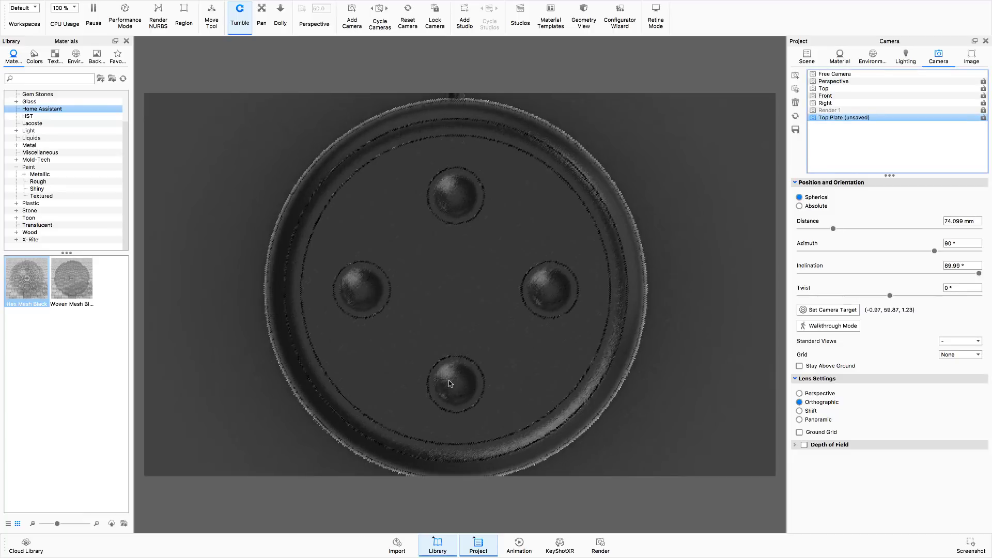
pyautogui.scroll(2, 450, 383)
pyautogui.moveTo(470, 335); pyautogui.dragTo(474, 331, button='middle')
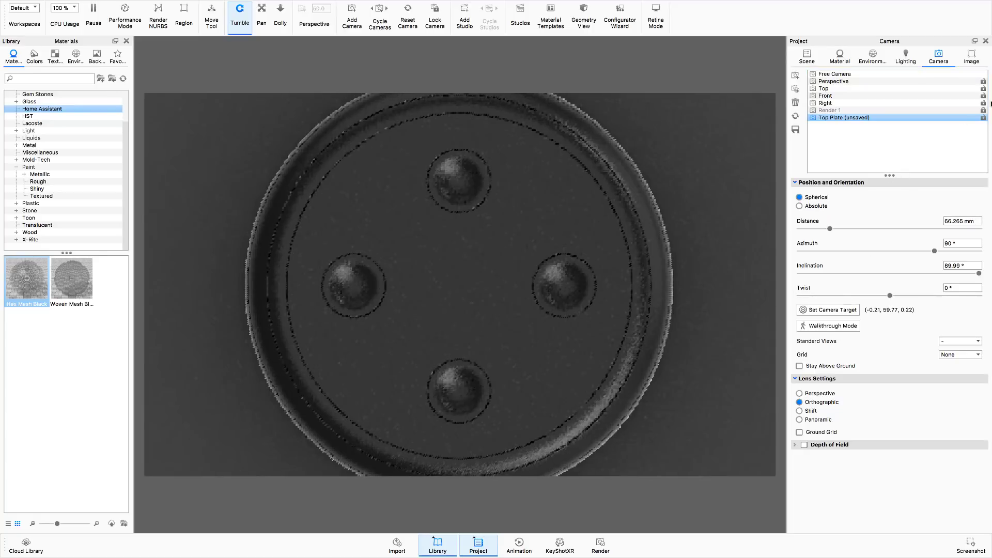
pyautogui.click(983, 117)
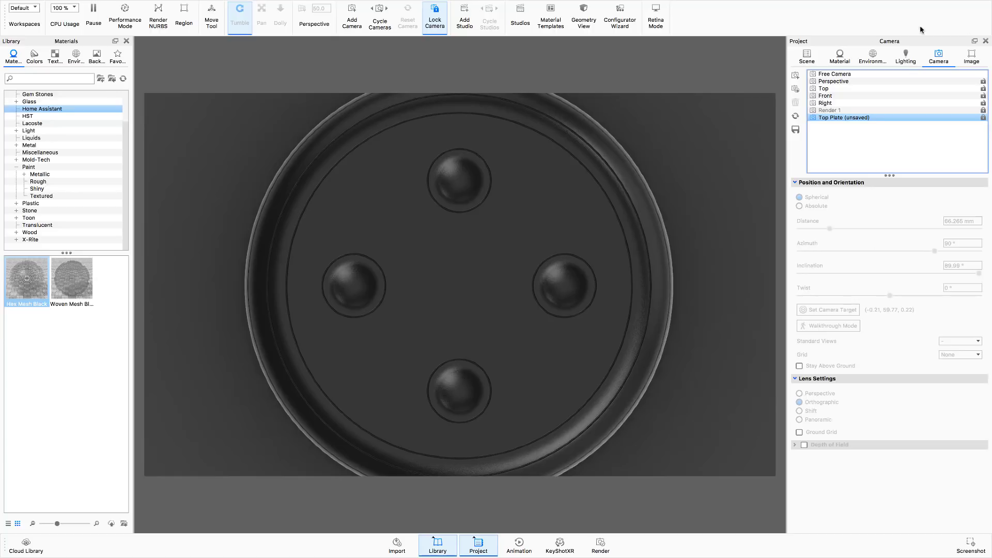
# Step: Expand the 003 Buttons group and unlink the material of its first part, the left-hand button
pyautogui.click(807, 56)
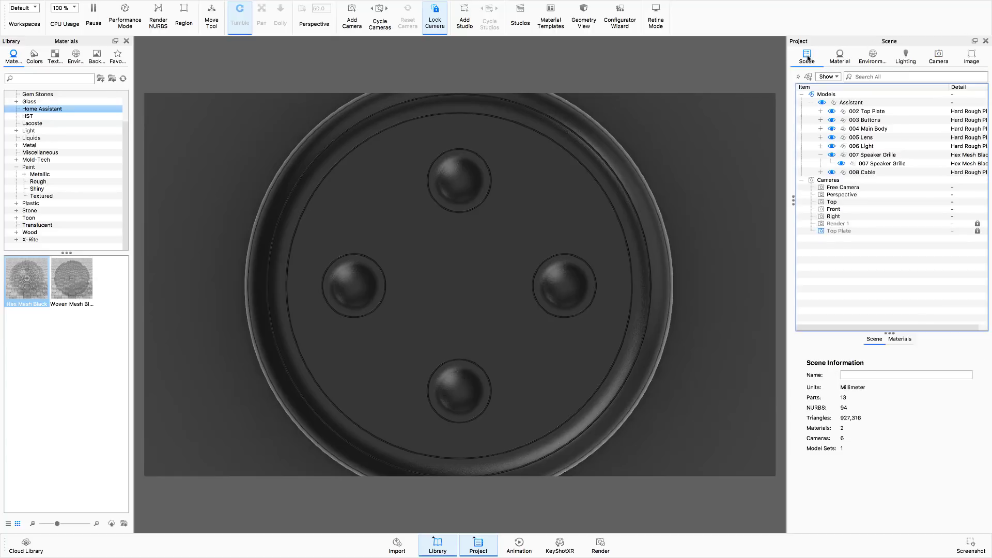
pyautogui.click(820, 120)
pyautogui.click(889, 130)
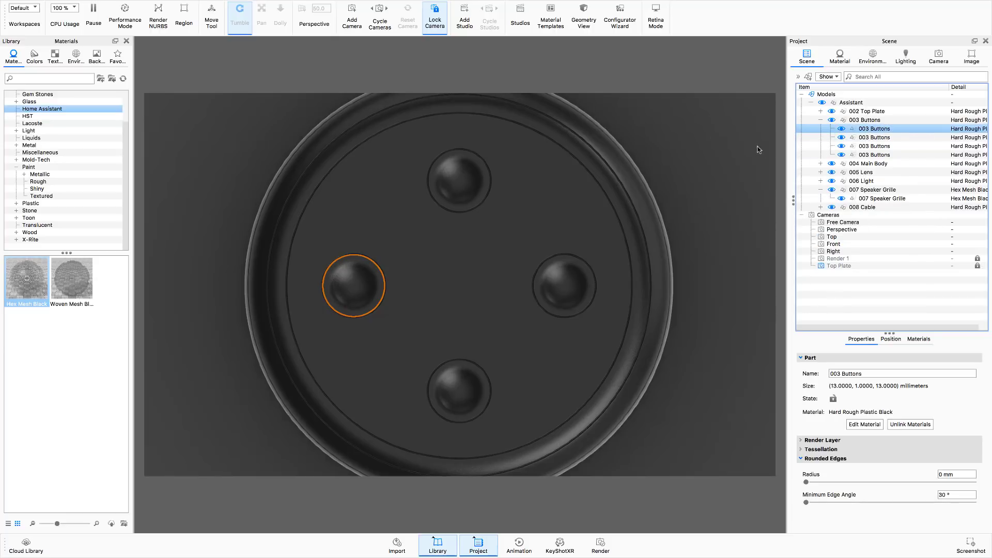
pyautogui.rightClick(885, 131)
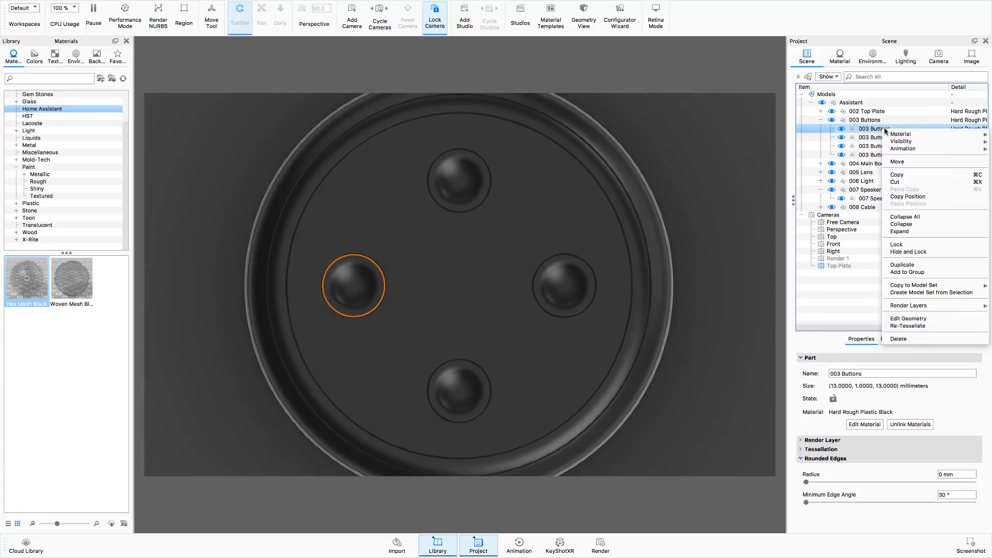
pyautogui.moveTo(899, 136)
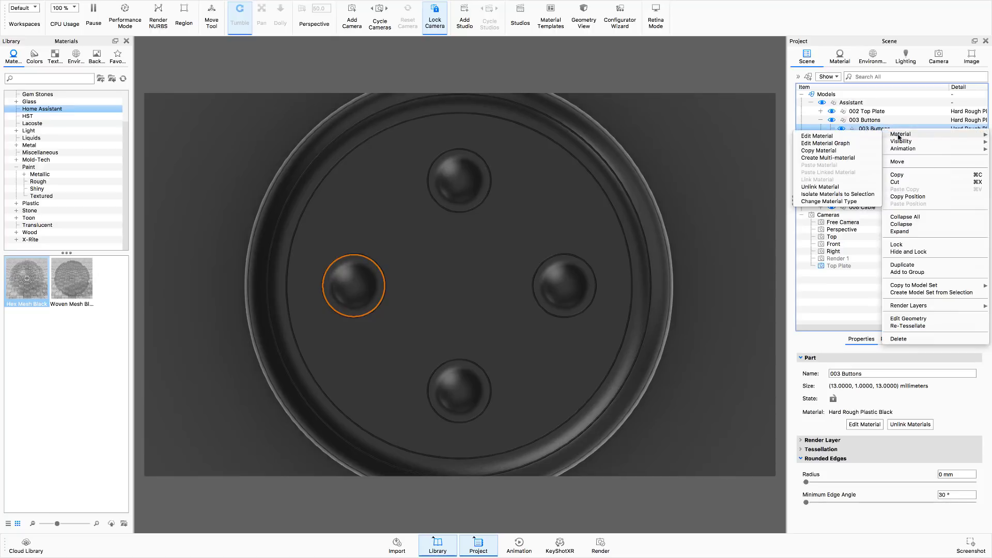
pyautogui.click(827, 187)
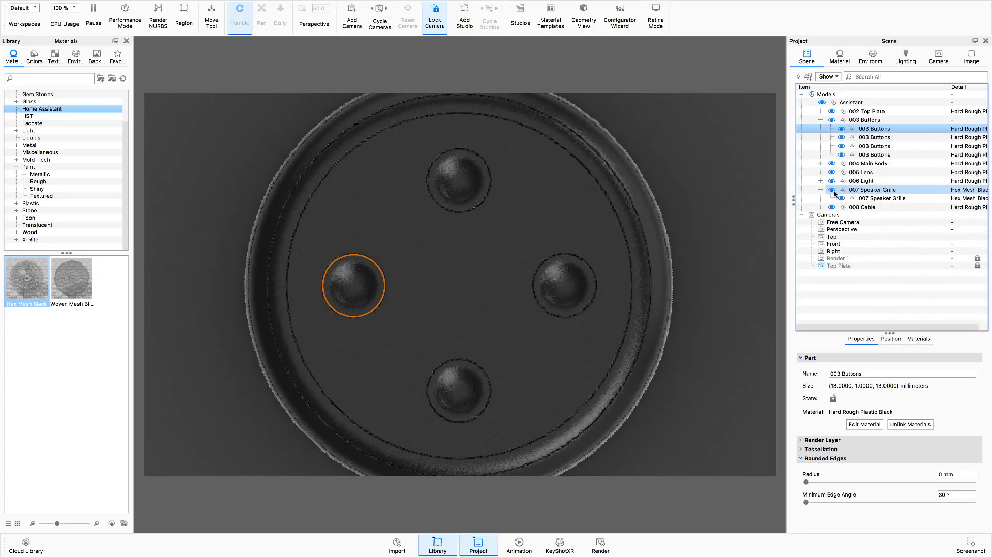
# Step: Edit the left-hand button's material and add Volume_Mute.png from the Home Assistant PNG folder as a texture label
pyautogui.rightClick(887, 131)
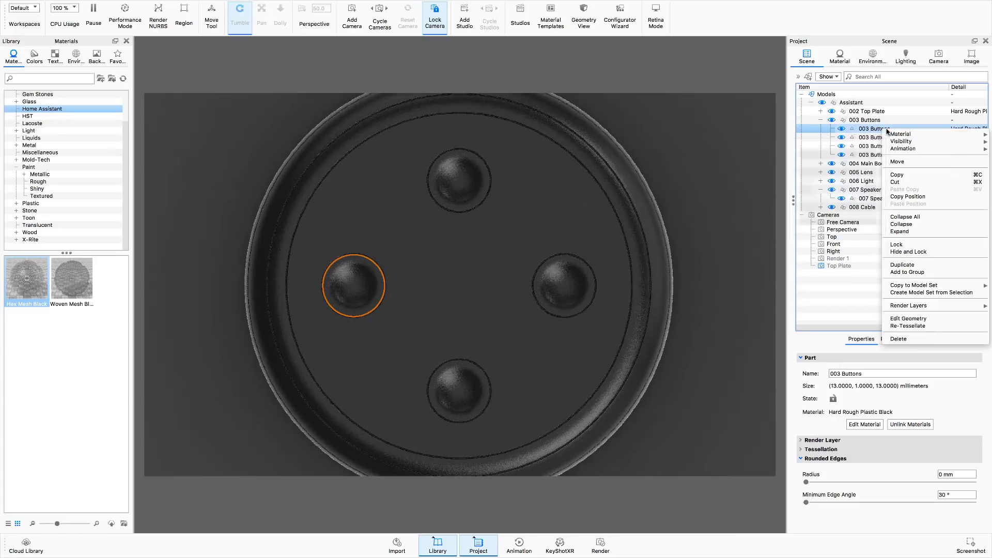
pyautogui.moveTo(901, 136)
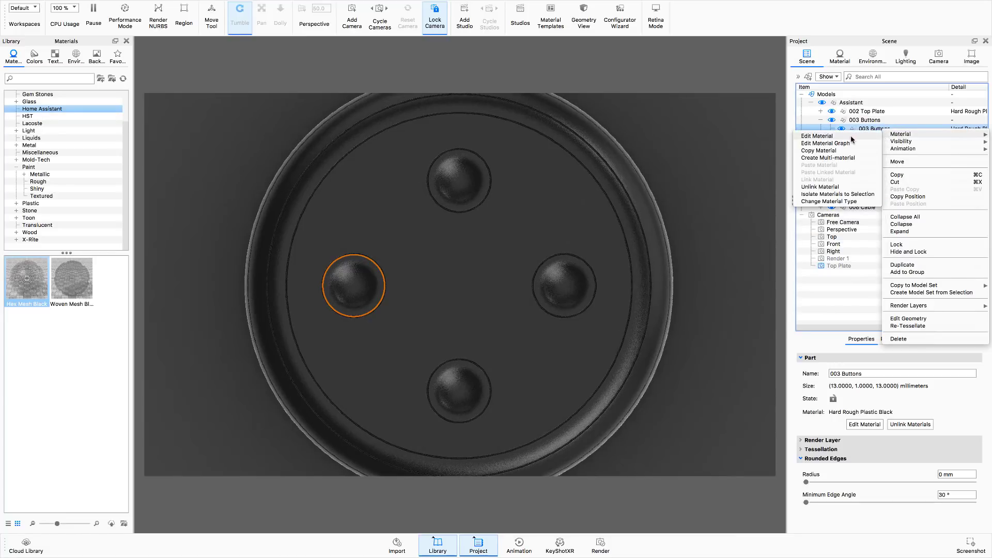
pyautogui.click(850, 135)
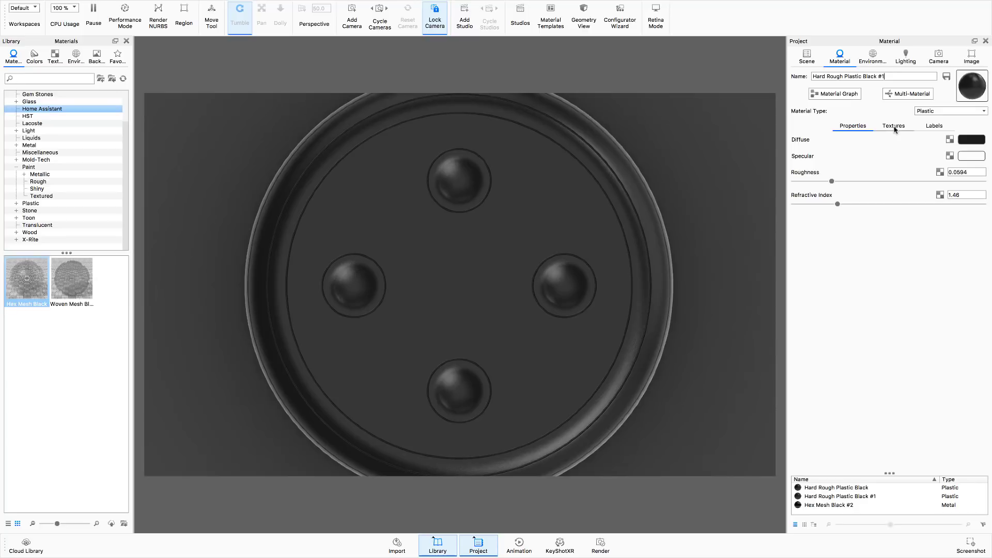
pyautogui.click(938, 129)
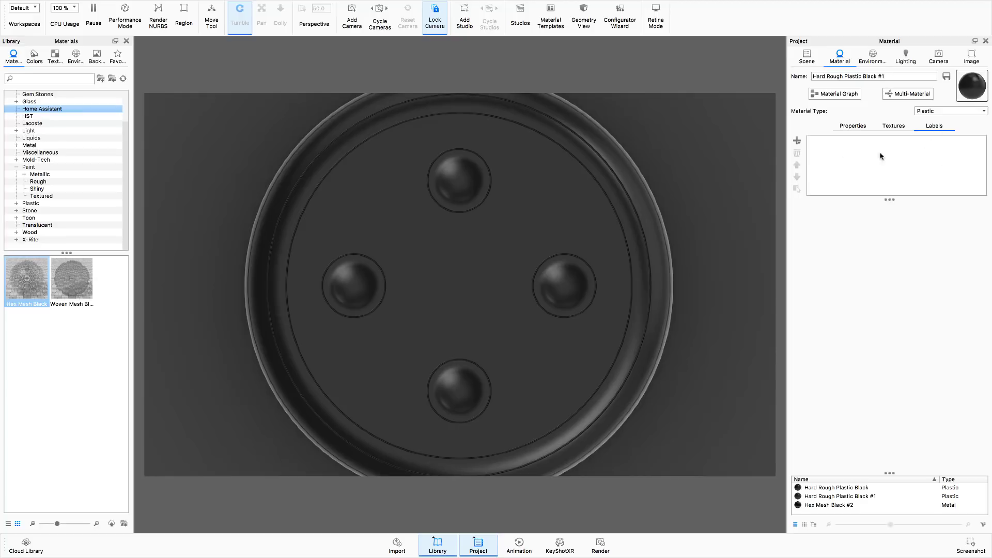
pyautogui.click(797, 142)
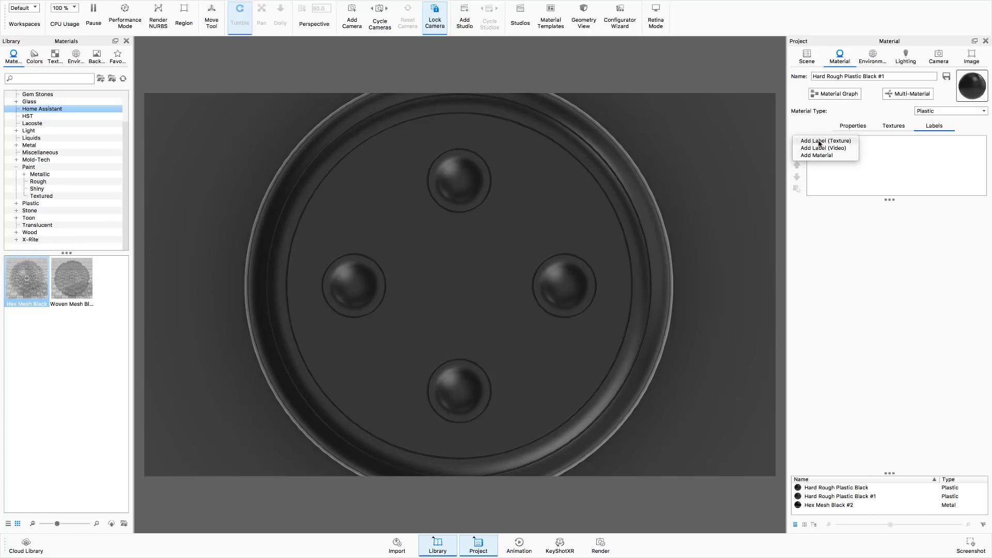
pyautogui.click(819, 142)
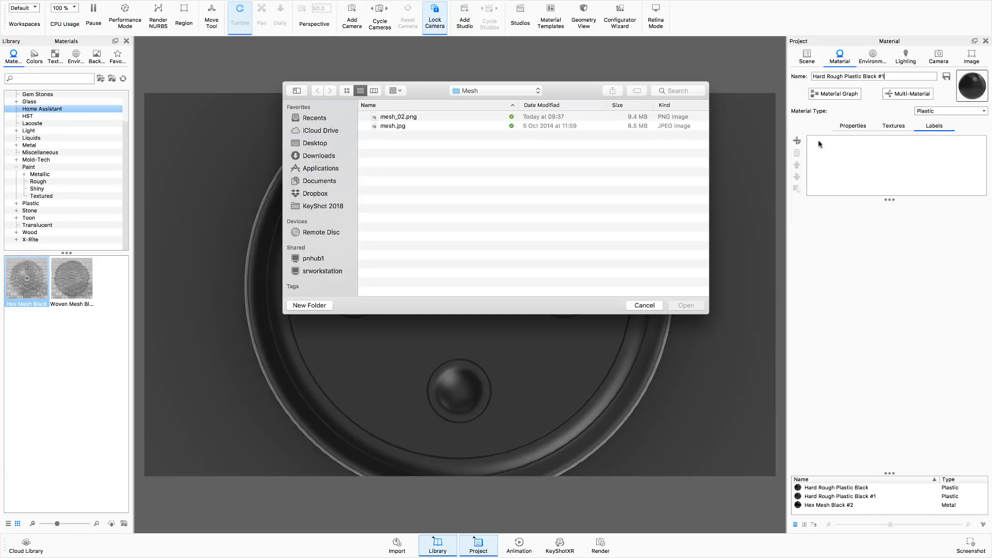
pyautogui.click(534, 92)
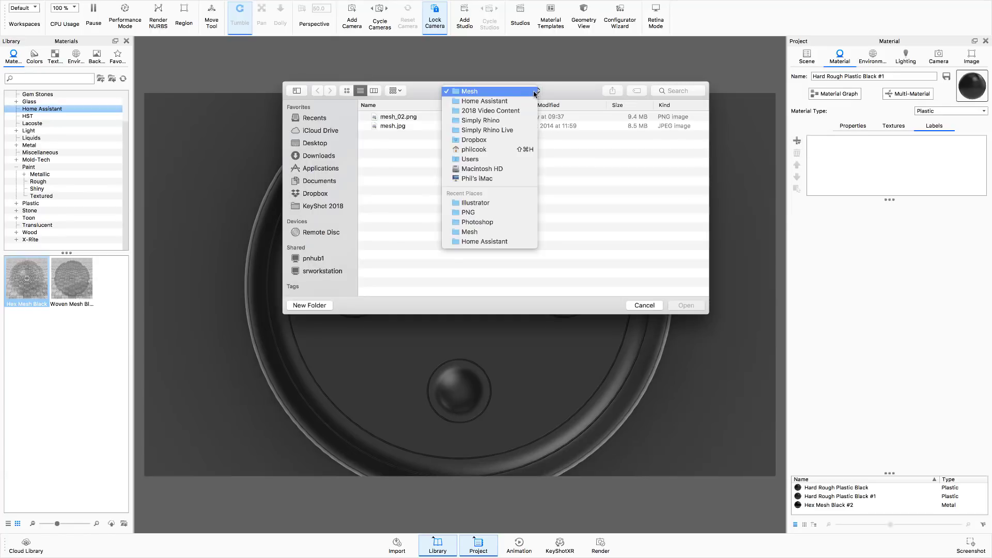
pyautogui.click(491, 101)
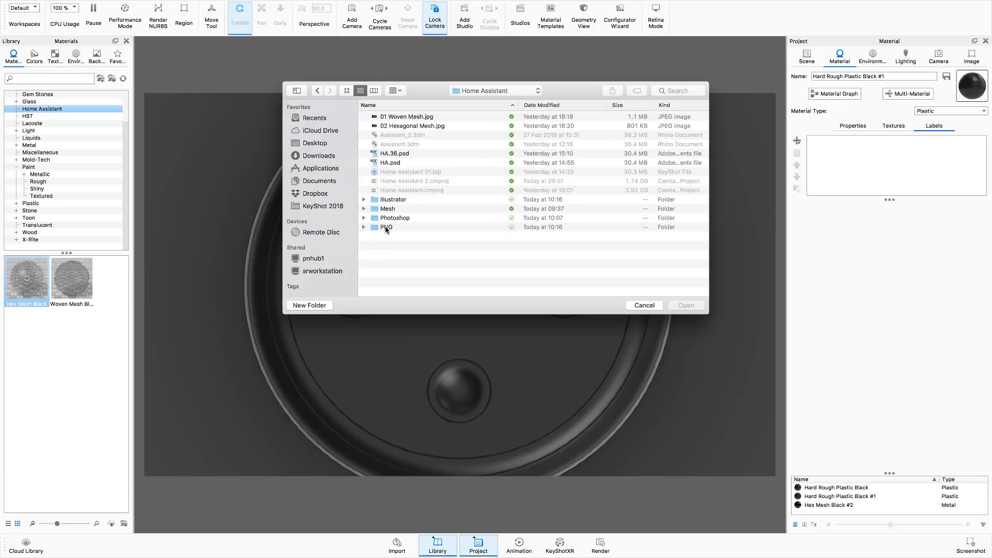
pyautogui.doubleClick(386, 228)
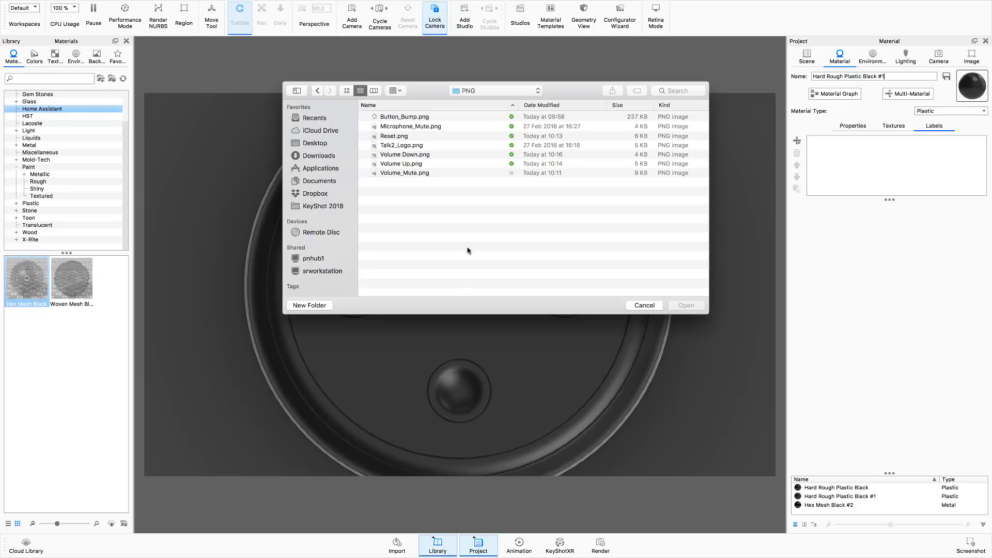
pyautogui.click(422, 173)
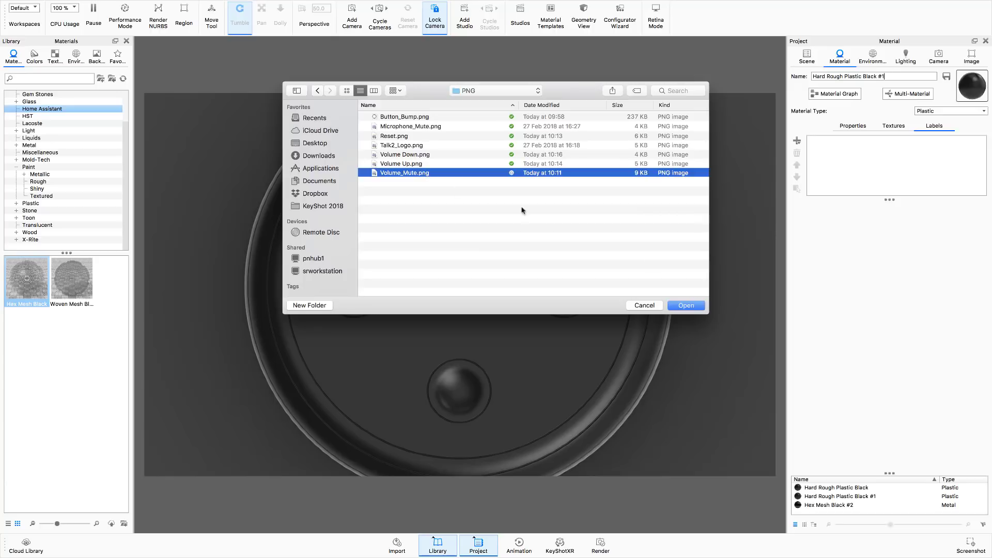
pyautogui.click(688, 306)
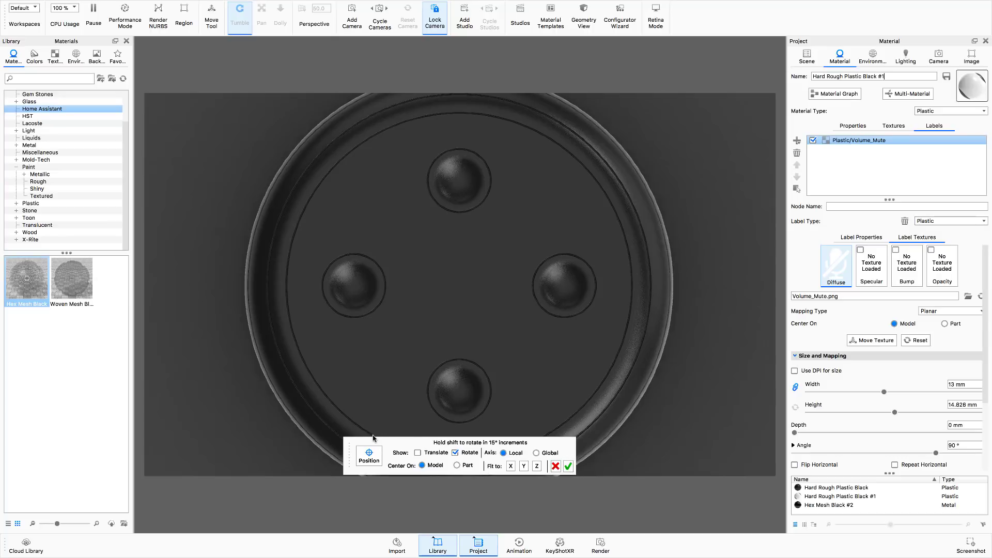
# Step: Center the Volume_Mute label on the part and fit it to Z, undoing a trial resize
pyautogui.click(457, 466)
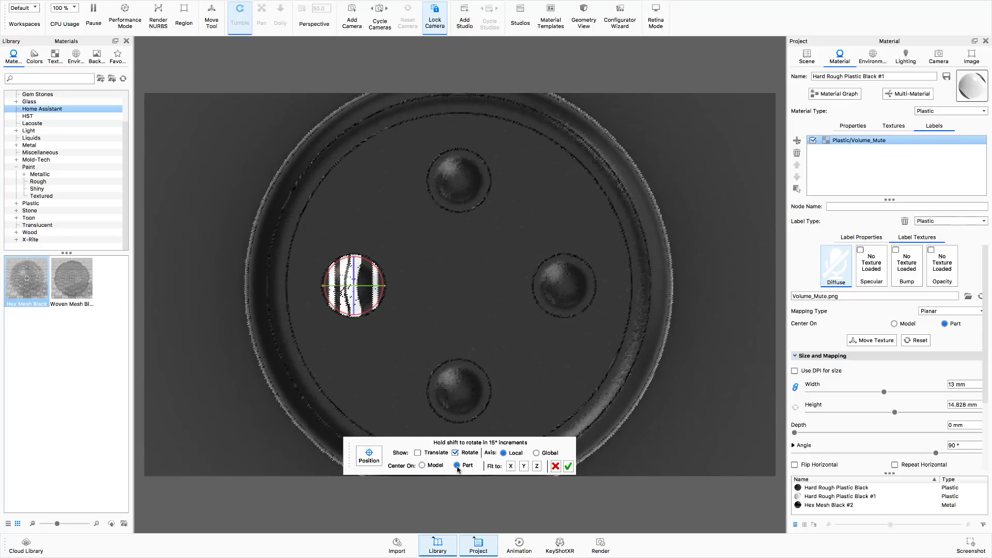
pyautogui.click(537, 467)
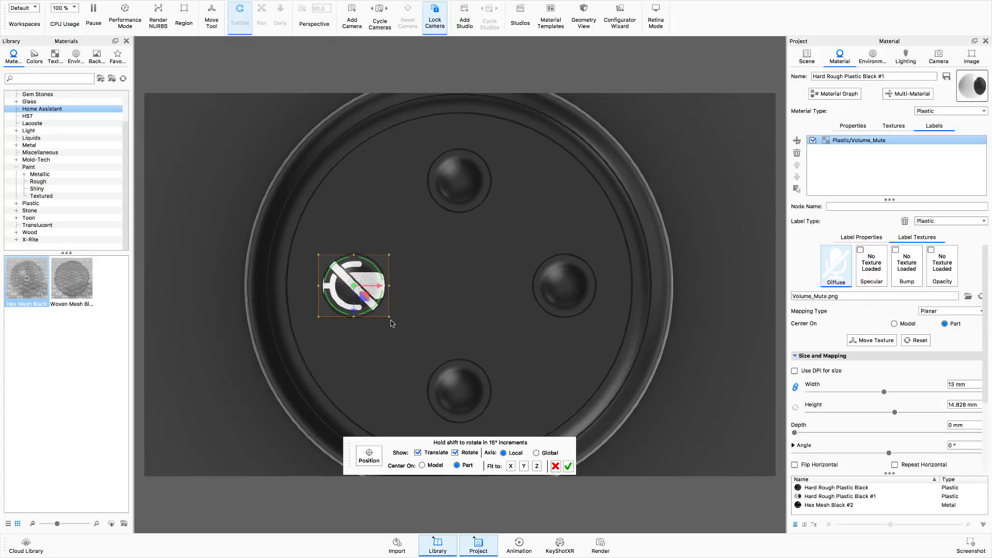
pyautogui.moveTo(389, 317)
pyautogui.mouseDown()
pyautogui.moveTo(371, 304)
pyautogui.moveTo(399, 333)
pyautogui.moveTo(375, 308)
pyautogui.mouseUp()
pyautogui.press('super+z')
# Step: Rotate the Volume_Mute label to an angle of -90°, scale it to a width of 5.25 mm and accept its placement
pyautogui.moveTo(884, 391); pyautogui.dragTo(860, 400)
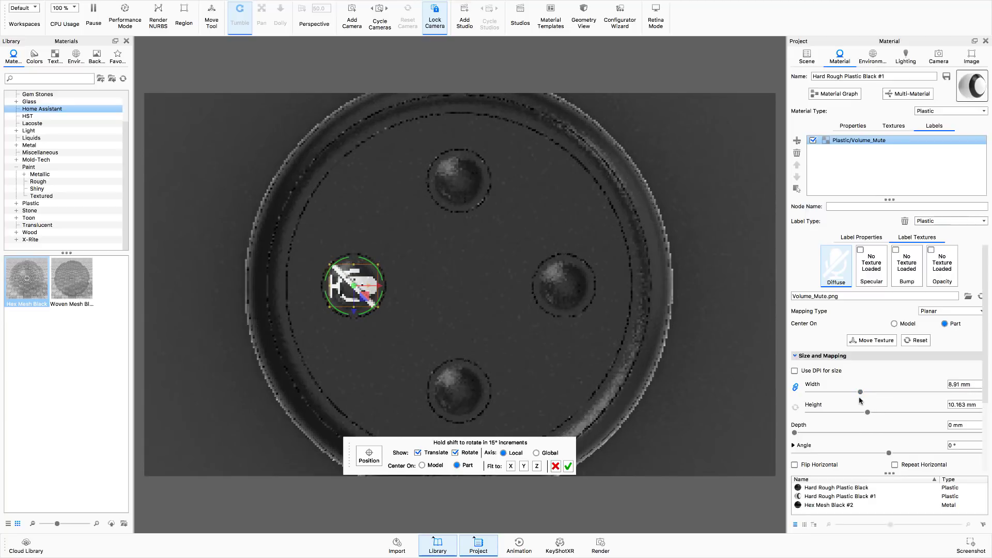
pyautogui.click(418, 453)
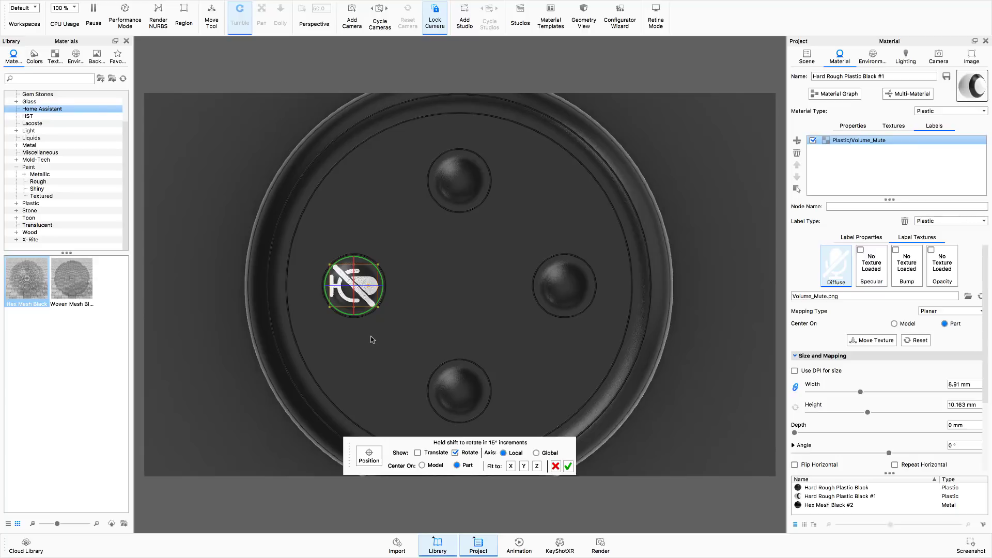
pyautogui.moveTo(362, 318); pyautogui.dragTo(400, 271)
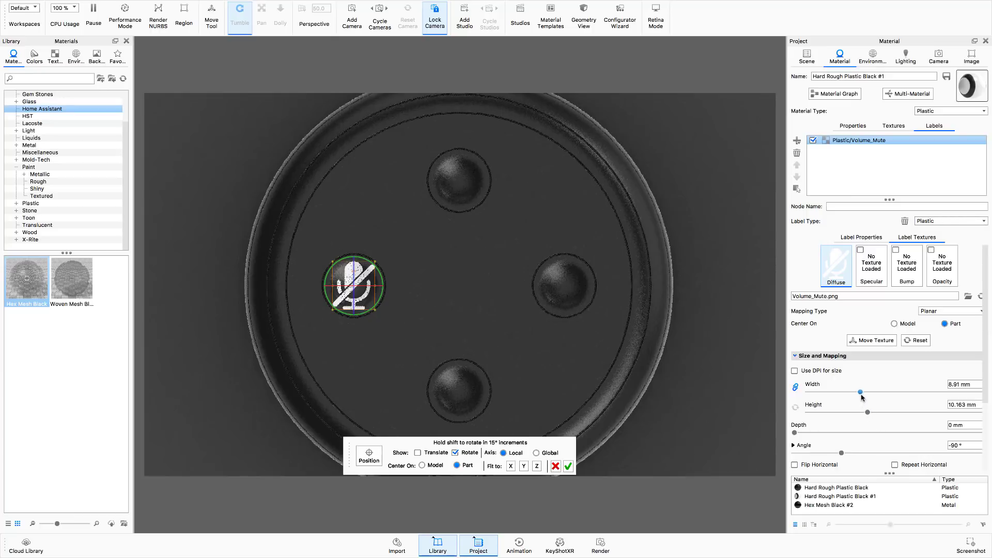
pyautogui.moveTo(860, 392); pyautogui.dragTo(843, 398)
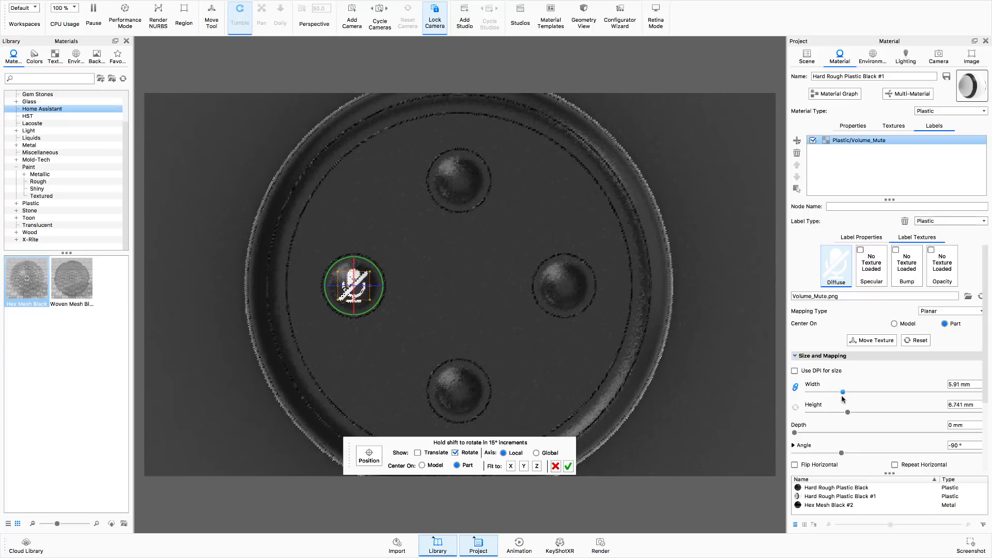
pyautogui.click(568, 467)
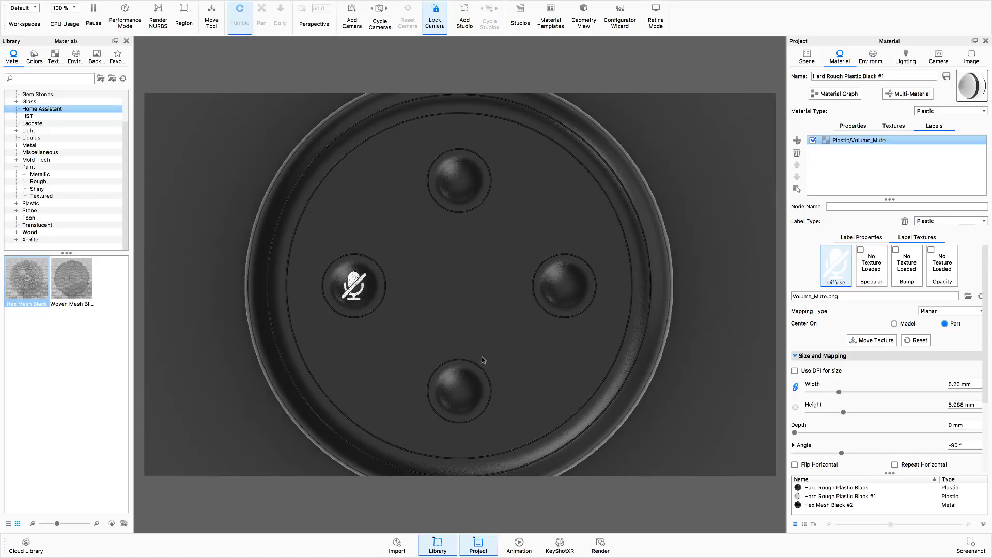
# Step: Unlink the material of the second part in the 003 Buttons group, the right-hand button
pyautogui.click(806, 56)
pyautogui.click(873, 129)
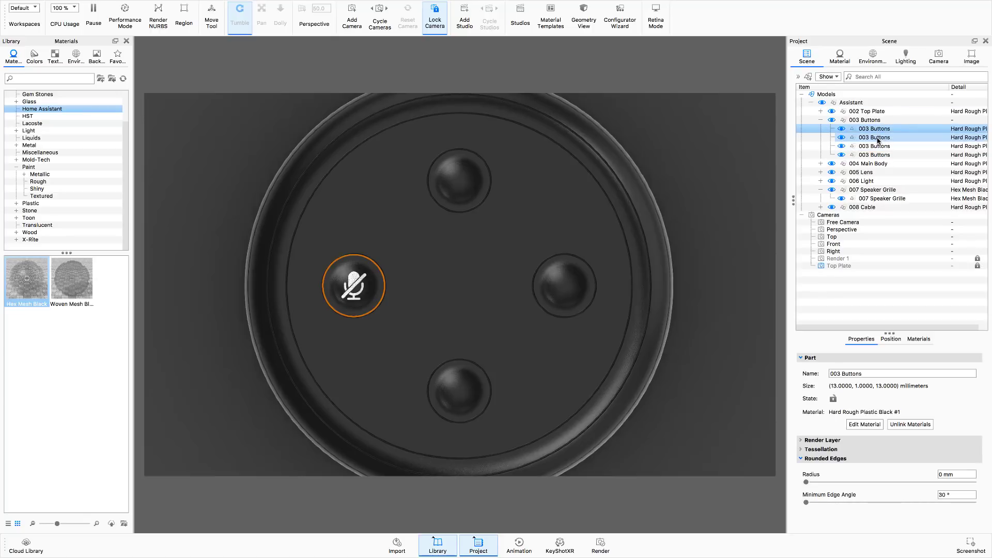
pyautogui.click(877, 138)
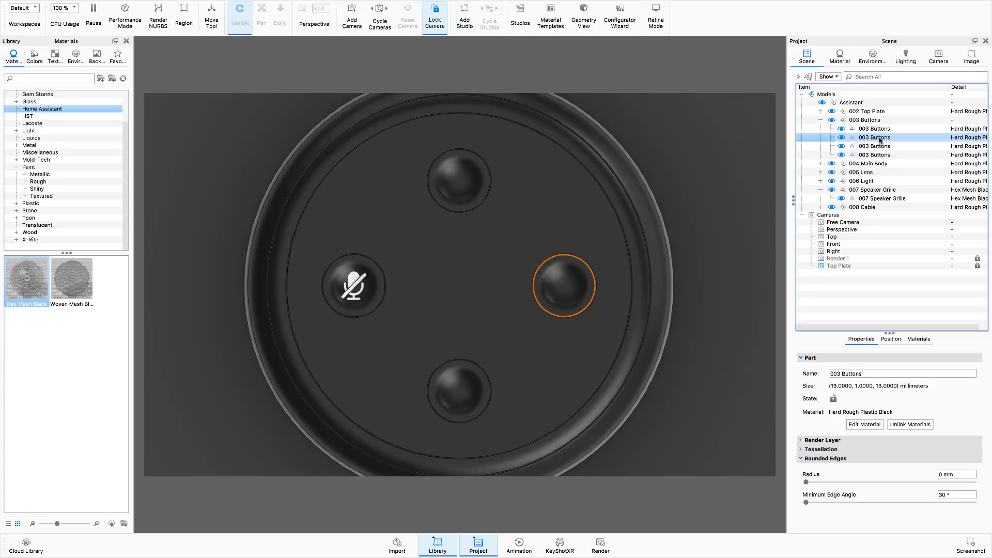
pyautogui.moveTo(879, 139)
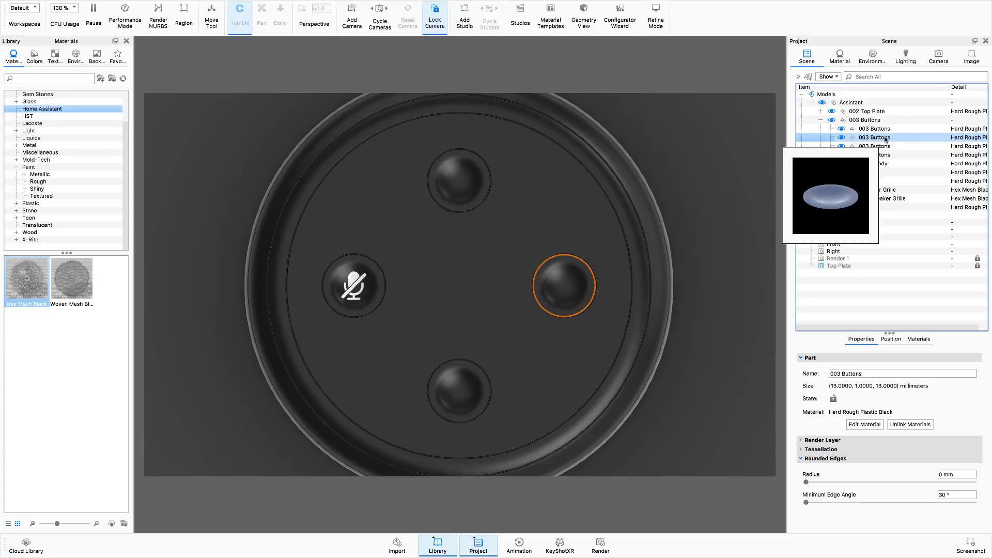
pyautogui.rightClick(881, 140)
pyautogui.moveTo(894, 145)
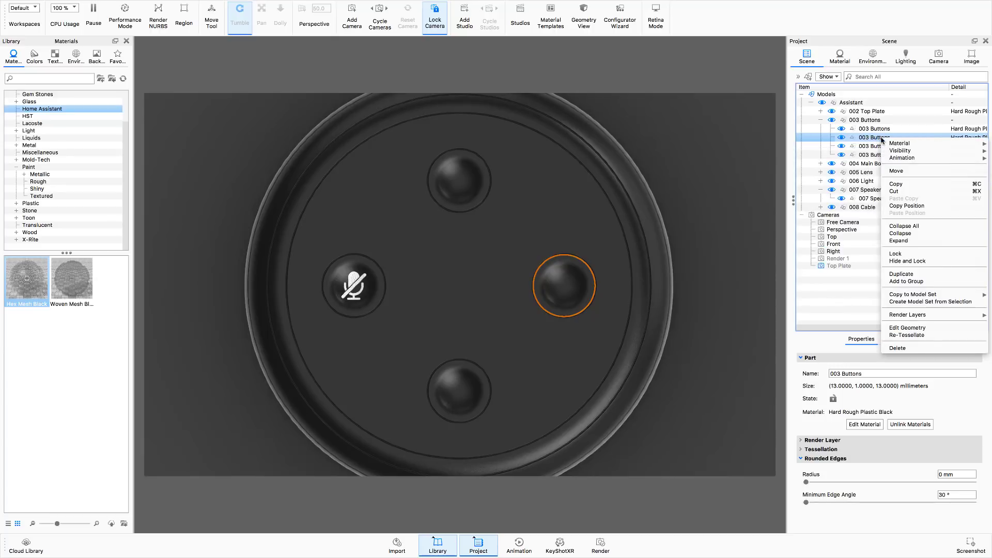
pyautogui.click(822, 197)
# Step: Edit the right-hand button's material and add Reset.png from the PNG folder as a texture label
pyautogui.rightClick(883, 138)
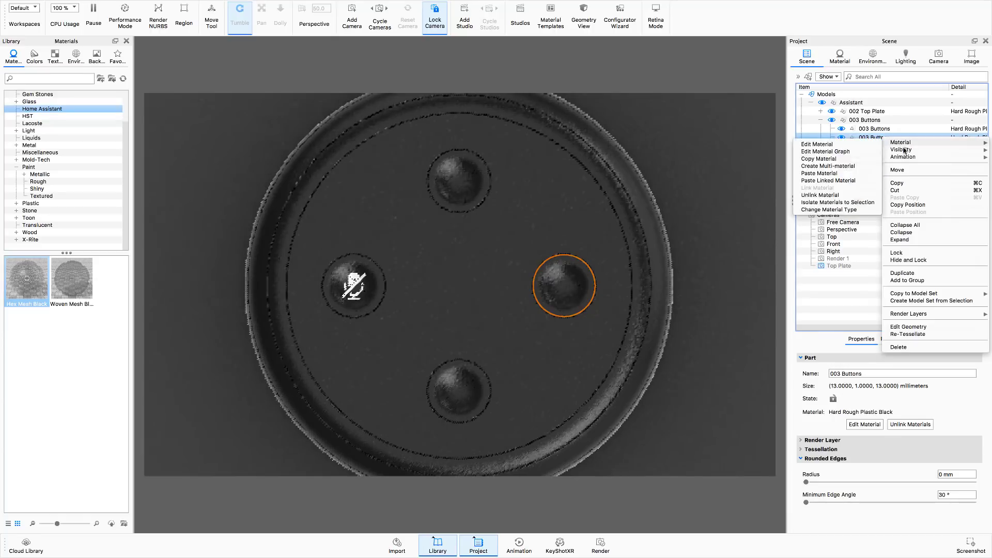
pyautogui.moveTo(905, 148)
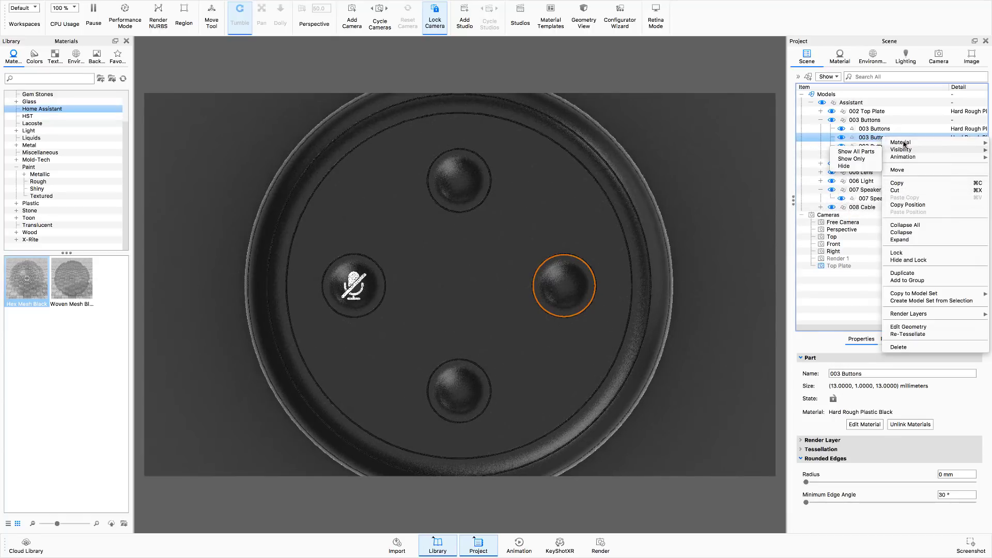
pyautogui.click(838, 145)
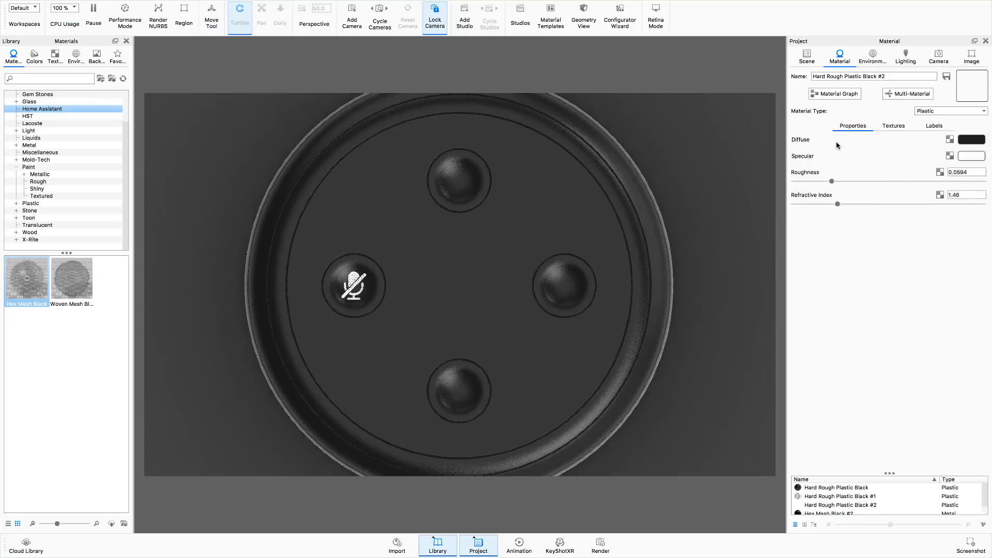
pyautogui.click(936, 126)
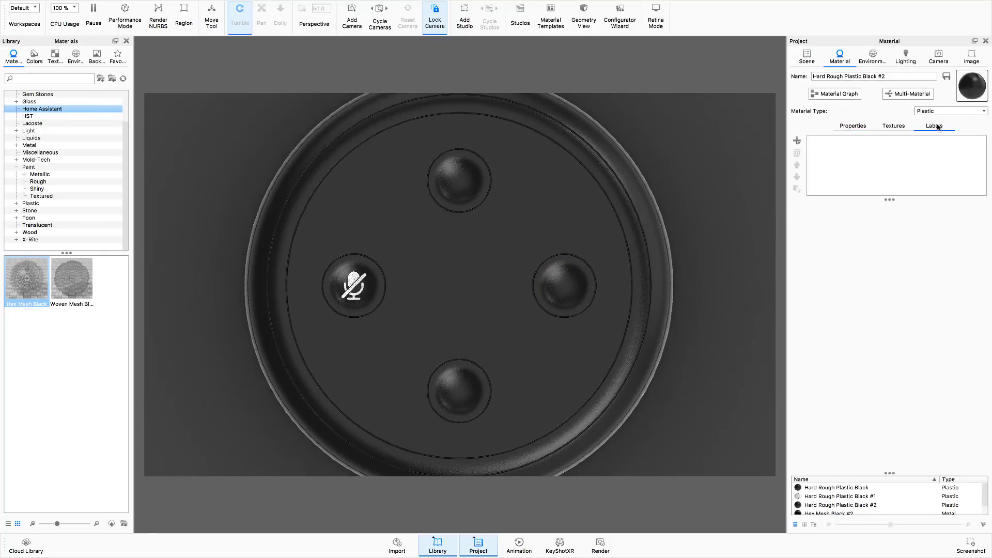
pyautogui.click(797, 141)
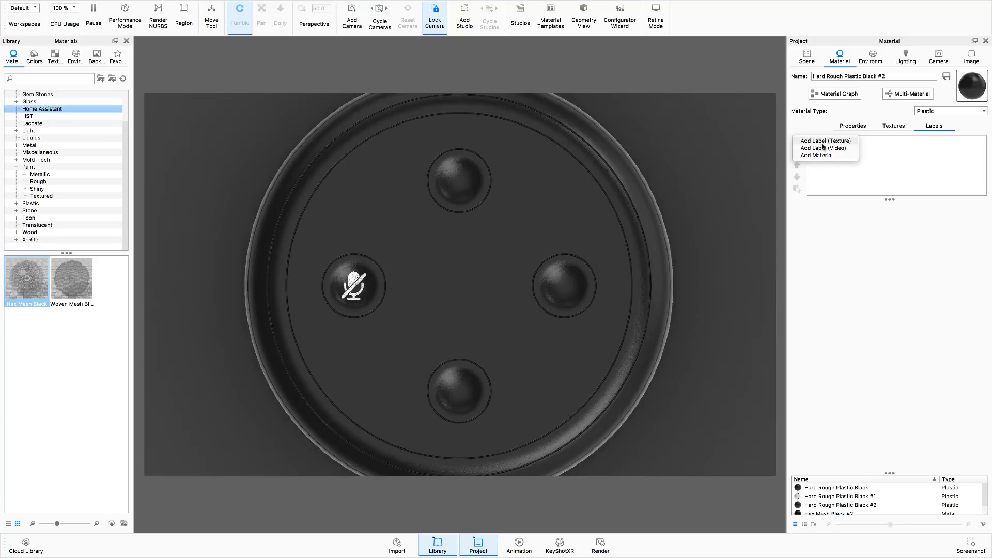
pyautogui.click(822, 144)
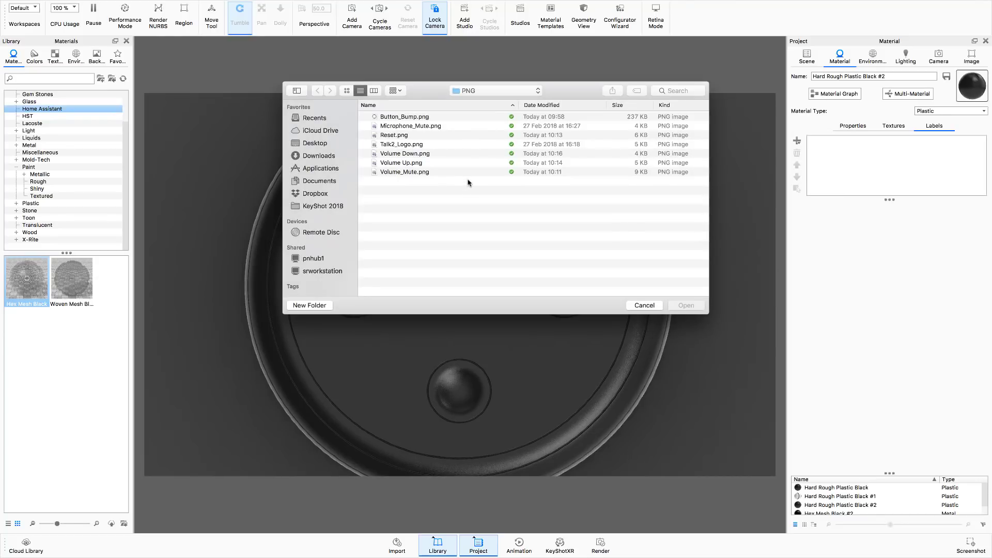
pyautogui.click(403, 137)
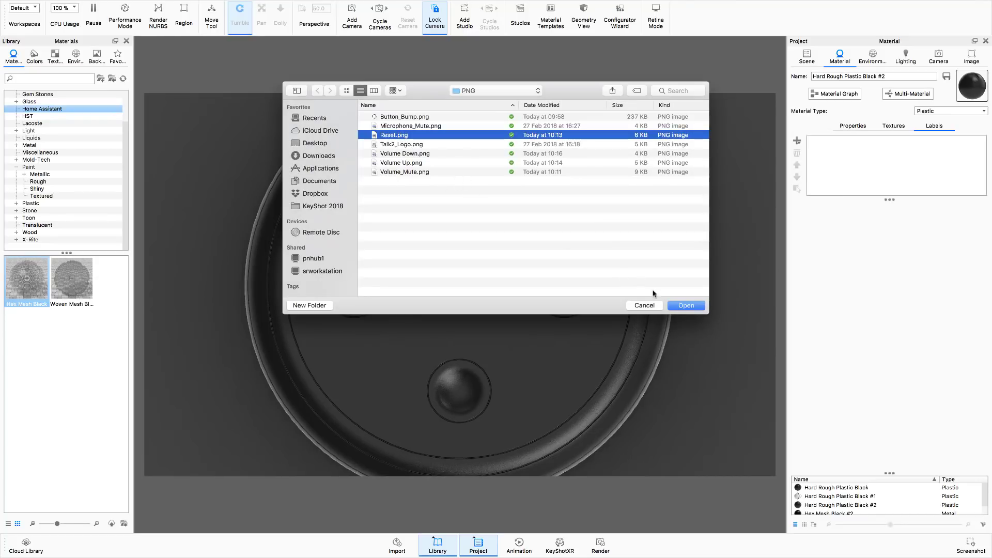
pyautogui.click(685, 305)
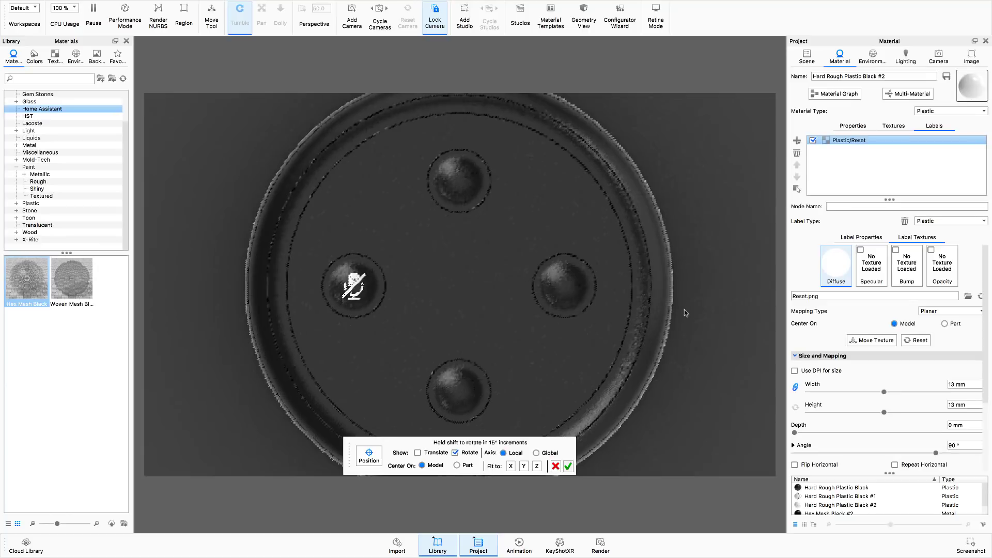
# Step: Center the Reset label on the part, fit it to Z, scale it to 3.99 mm wide and accept its placement
pyautogui.click(457, 465)
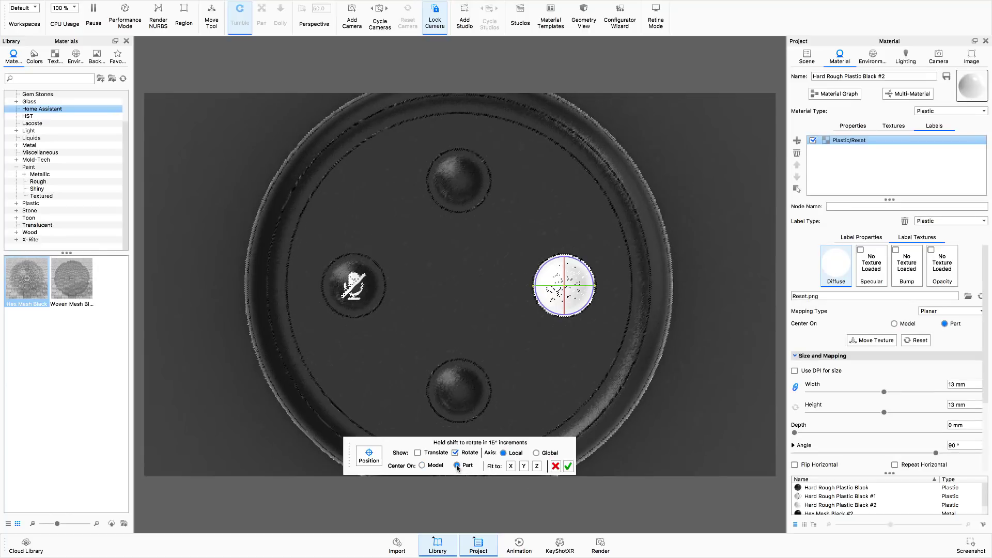
pyautogui.click(535, 466)
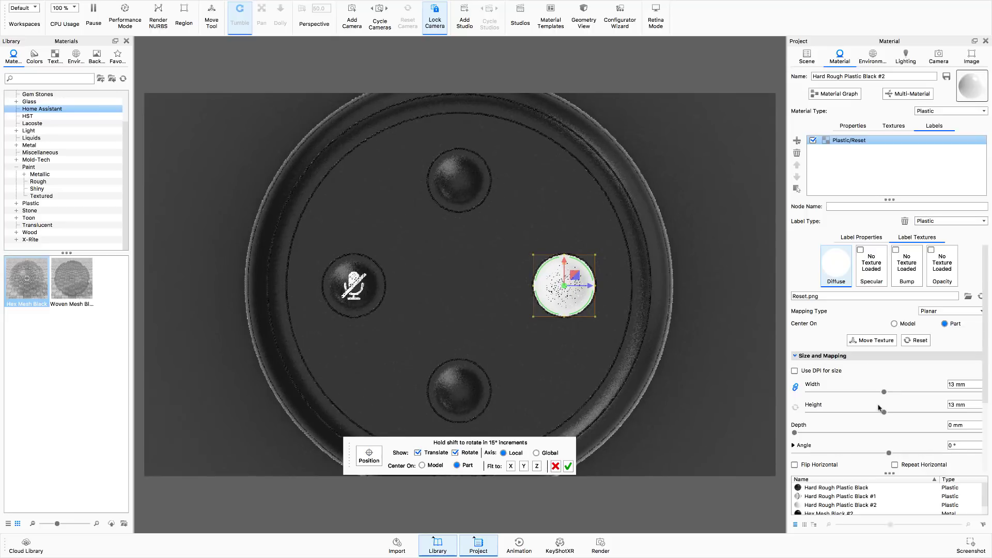
pyautogui.moveTo(883, 392); pyautogui.dragTo(833, 406)
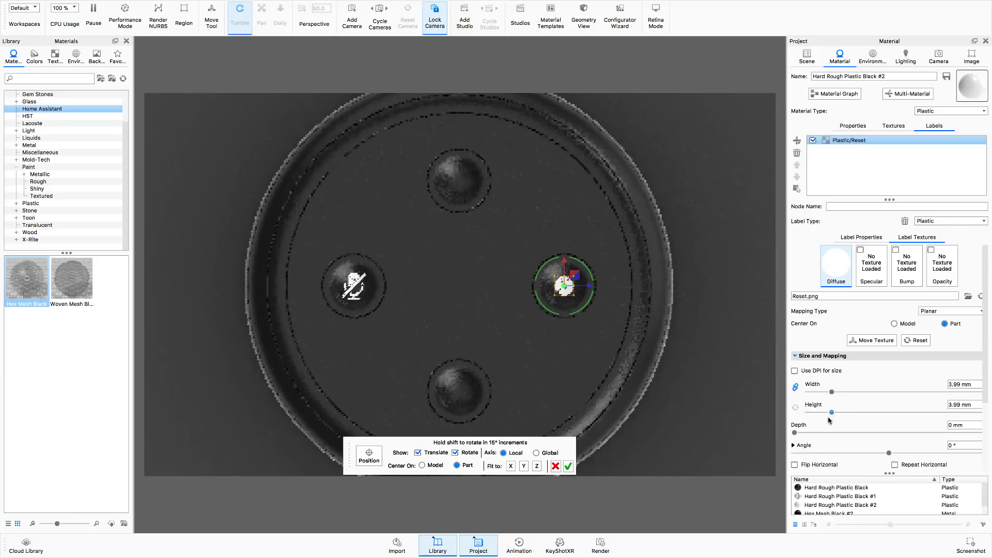
pyautogui.click(568, 467)
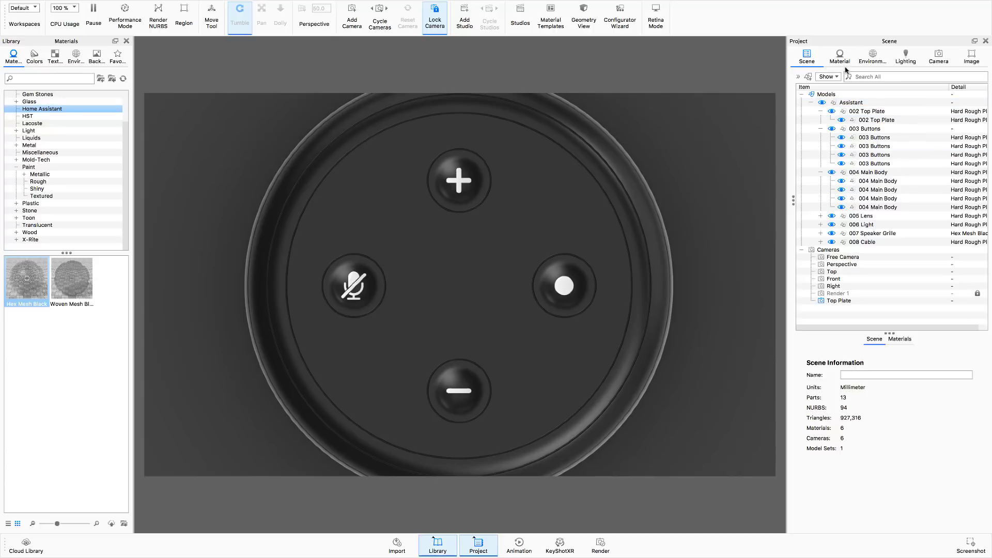
# Step: Copy the left-hand button material's roughness of 0.0594 into the roughness of its Volume_Mute label
pyautogui.click(881, 138)
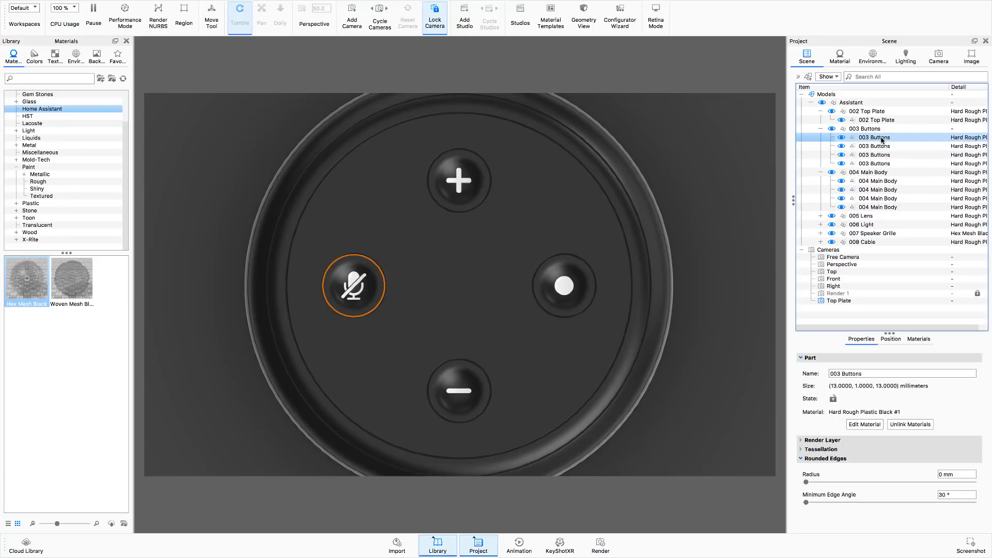
pyautogui.click(865, 424)
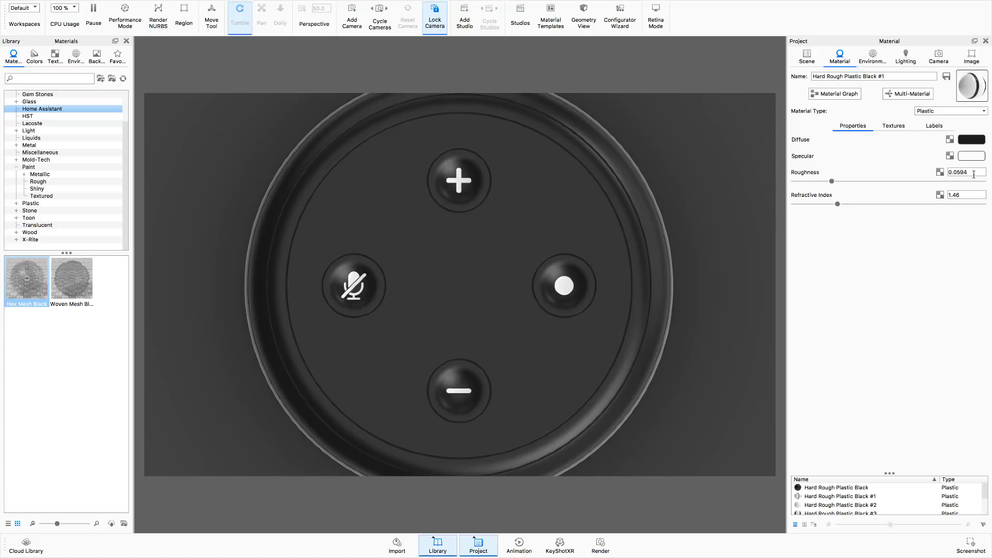
pyautogui.click(935, 126)
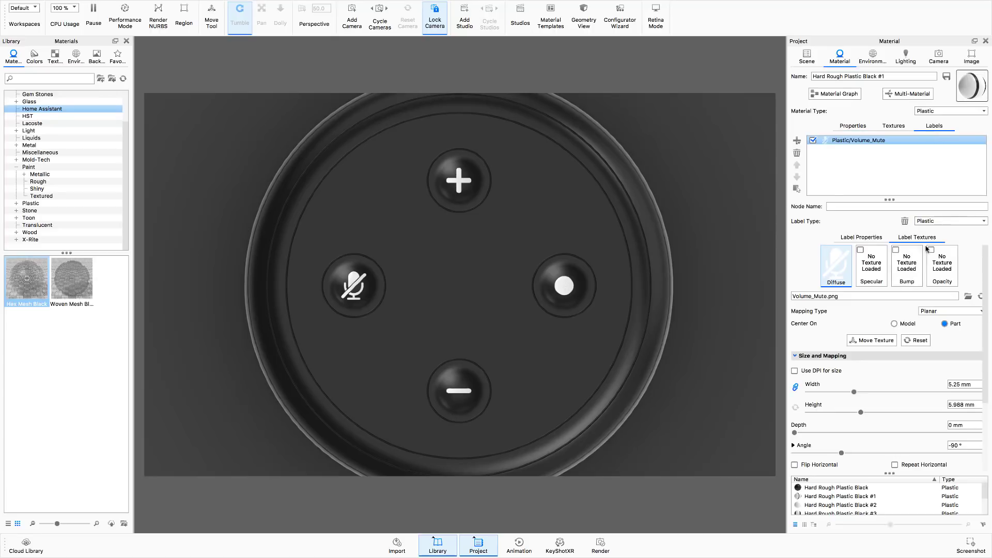
pyautogui.click(868, 237)
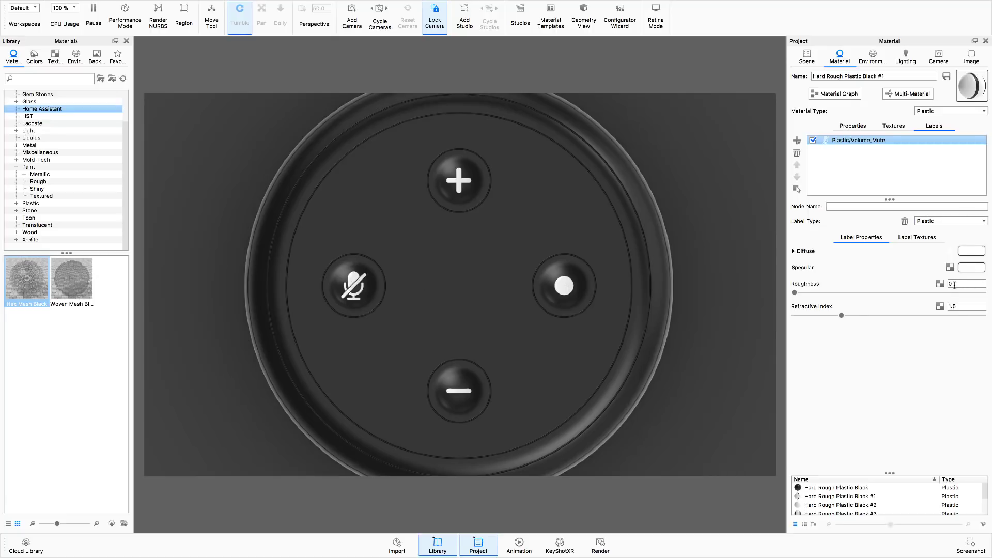
pyautogui.click(859, 127)
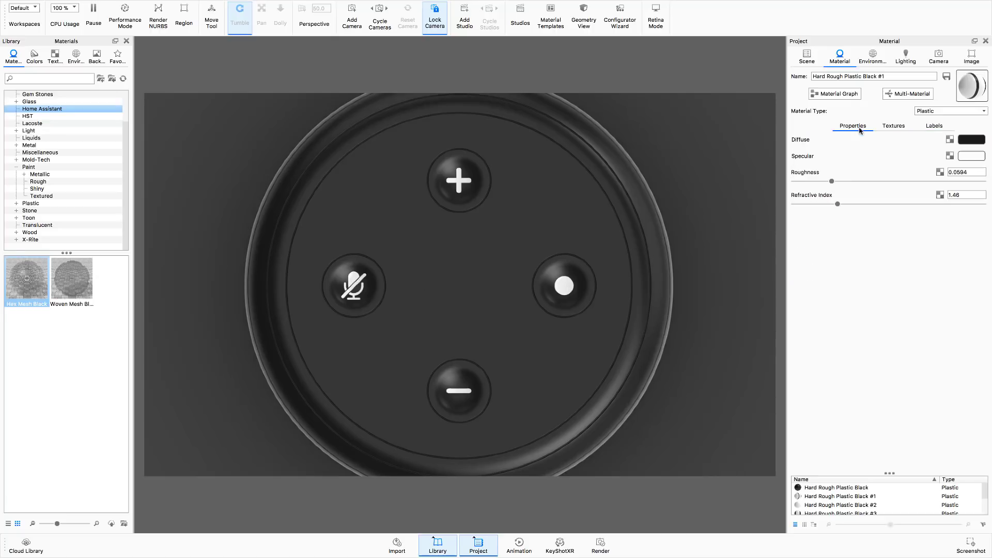
pyautogui.moveTo(975, 173); pyautogui.dragTo(943, 179)
pyautogui.press('super+c')
pyautogui.click(934, 127)
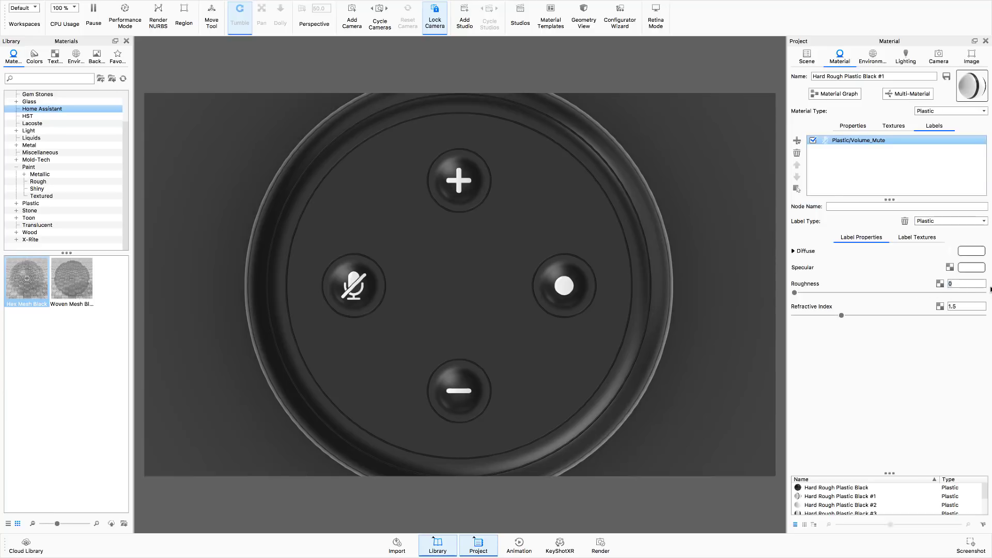
pyautogui.press('super+v')
# Step: Set the Volume_Mute label's refractive index to 1.46, matching the base plastic's properties
pyautogui.click(857, 126)
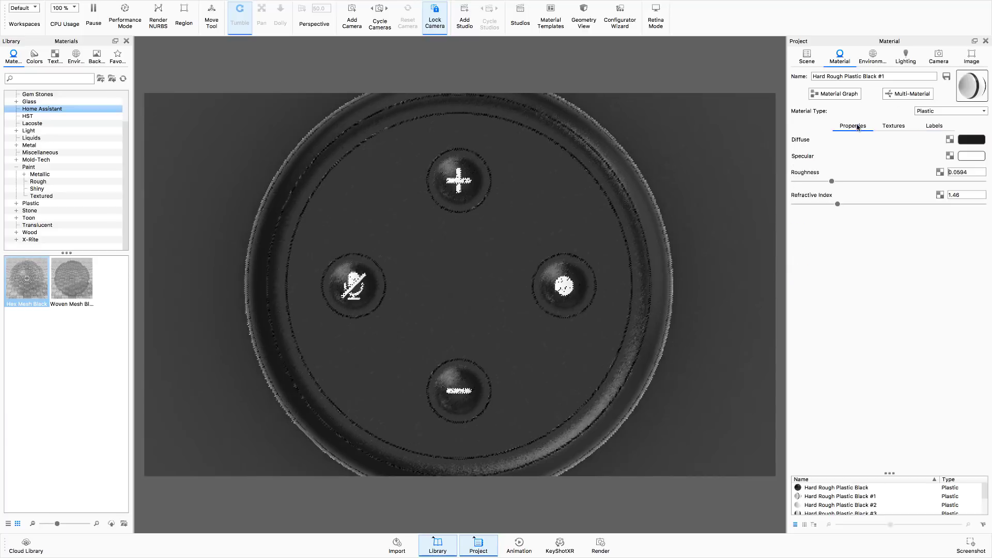
pyautogui.click(935, 126)
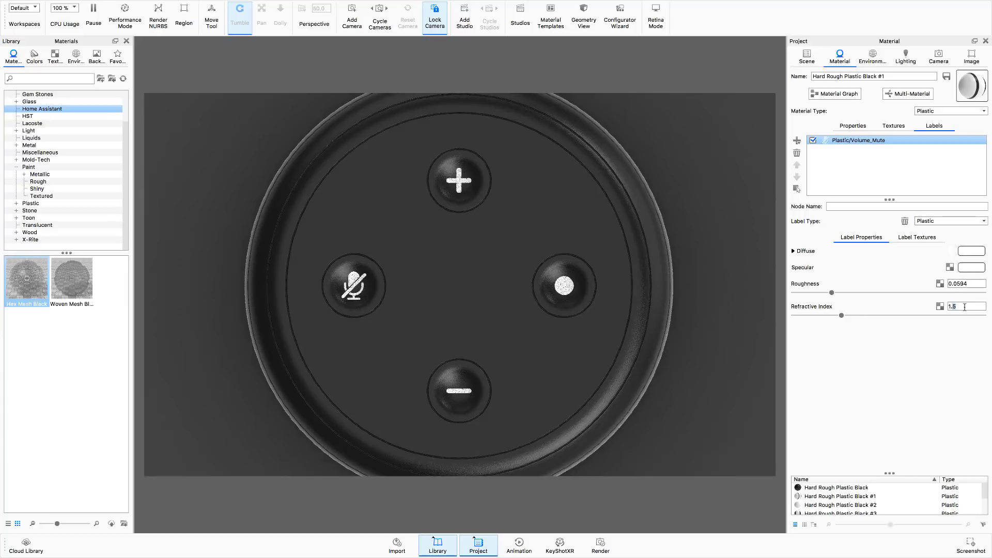
pyautogui.write('1.4')
pyautogui.press('Return')
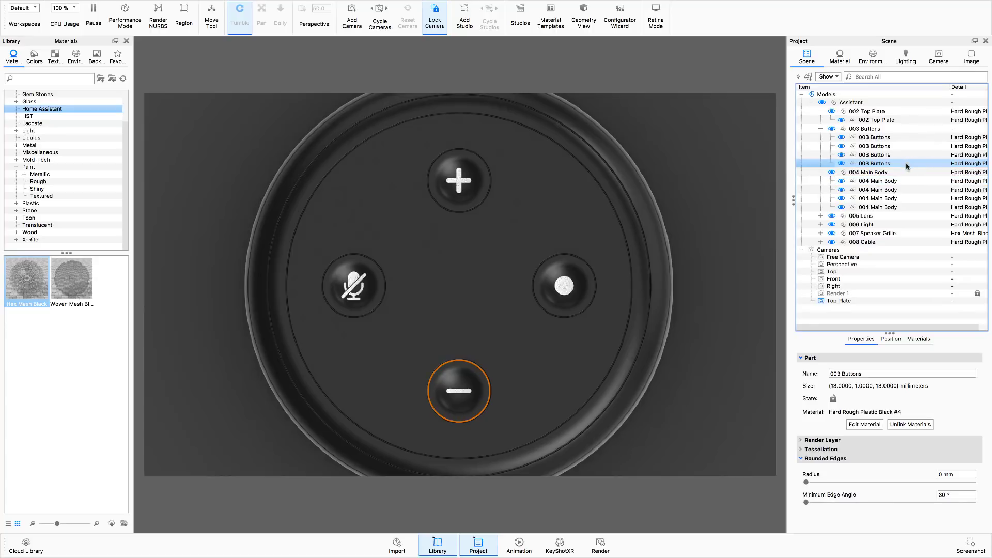
# Step: Give the lower button's Volume Down label a roughness of 0.0594 and a refractive index of 1.46
pyautogui.doubleClick(919, 163)
pyautogui.click(934, 127)
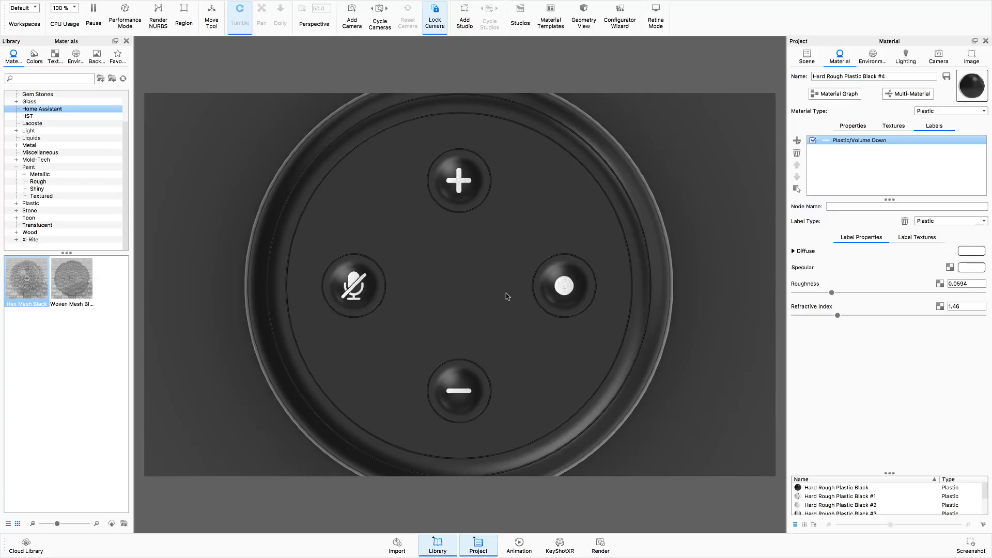
pyautogui.click(807, 57)
pyautogui.click(890, 164)
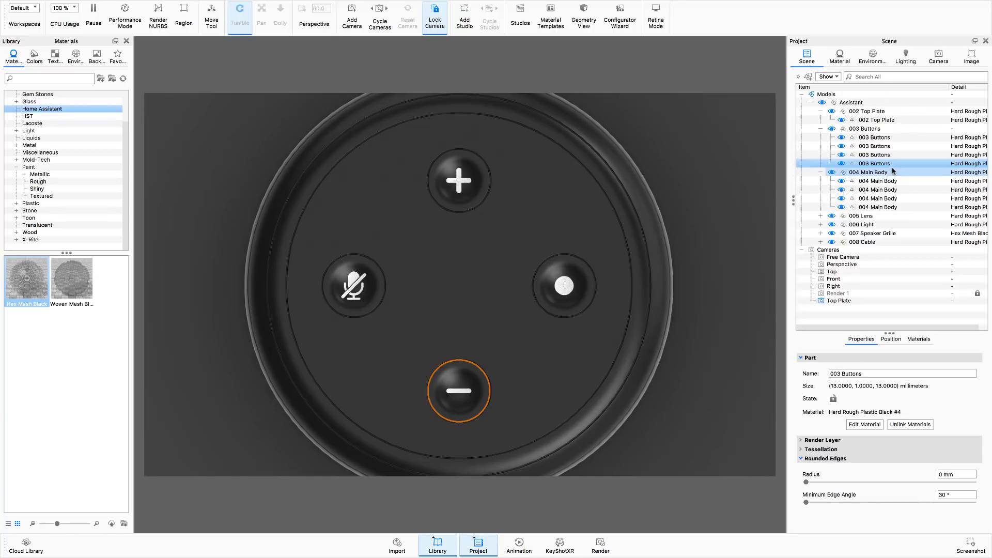
# Step: Unlink the material of the 002 Top Plate part
pyautogui.click(887, 122)
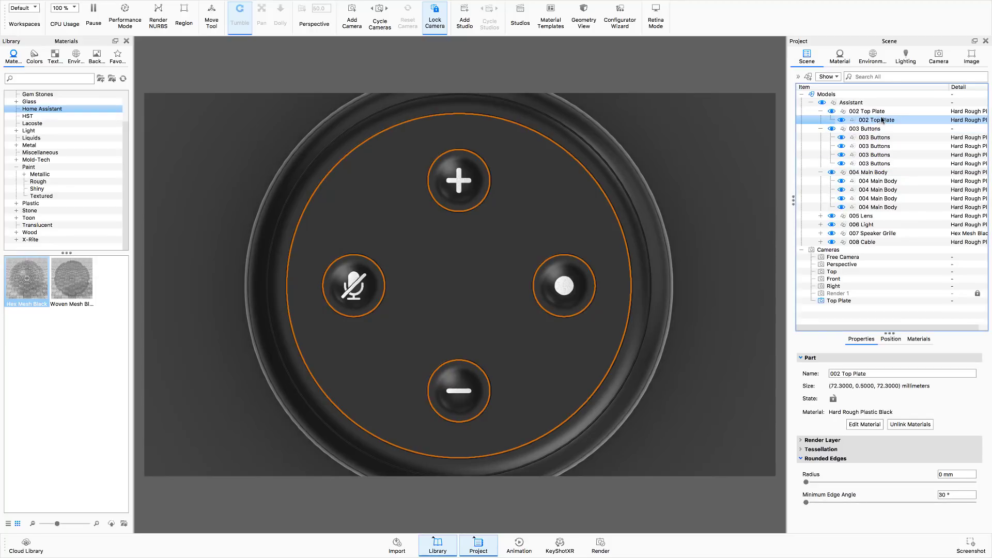
pyautogui.rightClick(881, 122)
pyautogui.moveTo(902, 125)
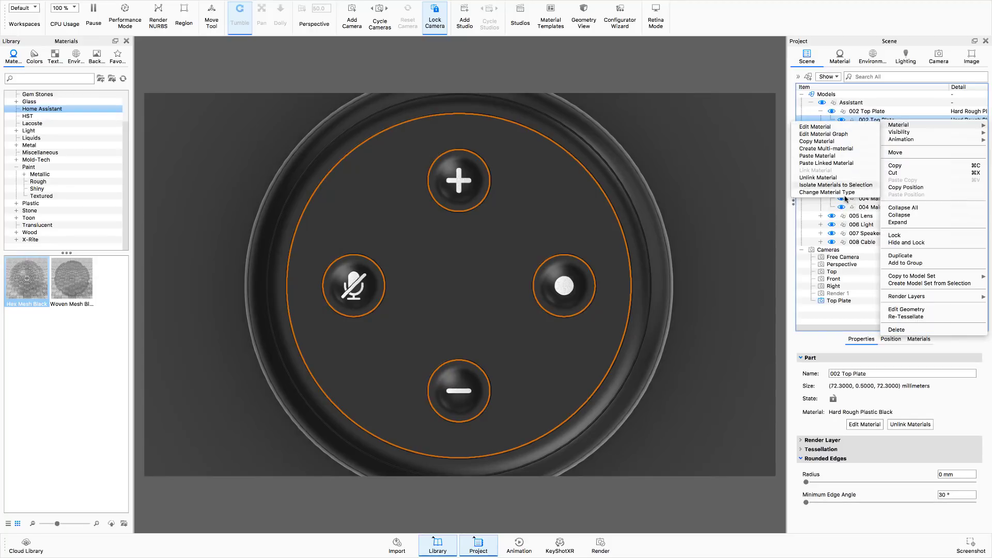
pyautogui.click(841, 179)
# Step: Edit the Top Plate's material and add Talk2_Logo.psd from the PNG folder as a texture label
pyautogui.rightClick(891, 124)
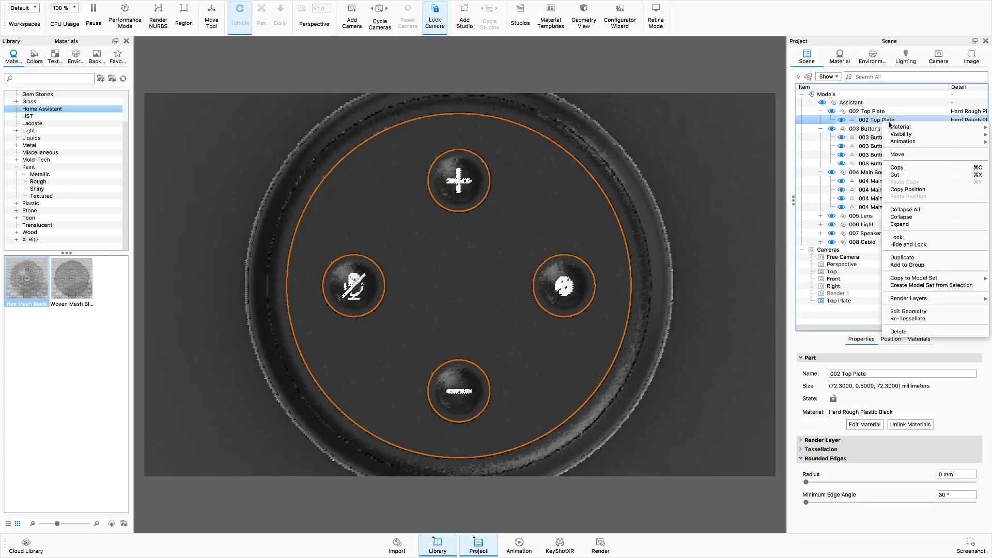
pyautogui.click(832, 130)
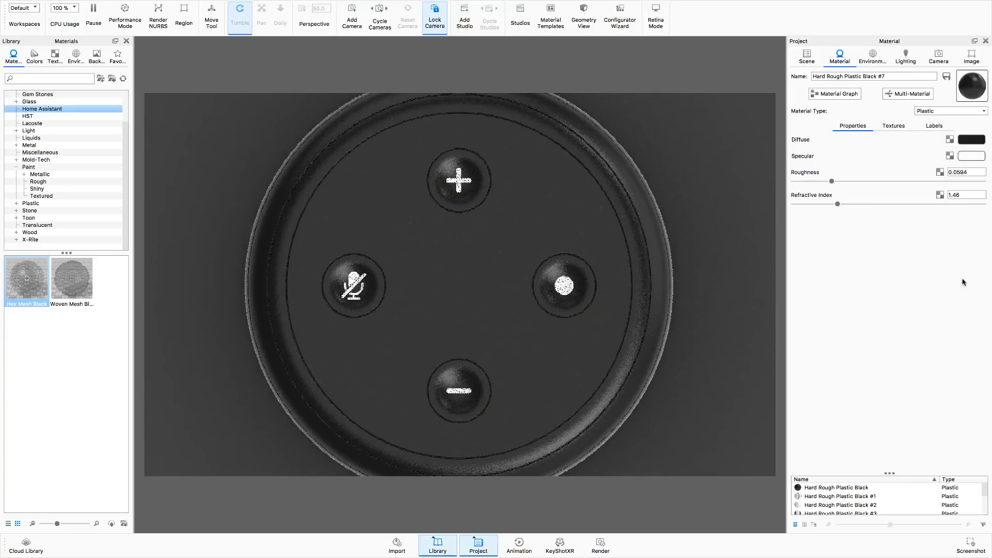
pyautogui.click(934, 128)
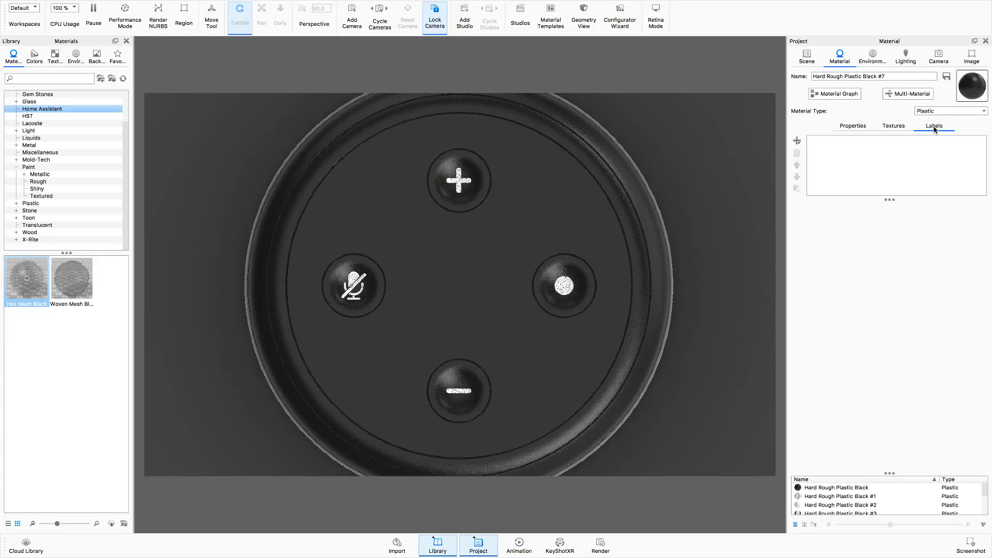
pyautogui.click(796, 141)
pyautogui.click(833, 142)
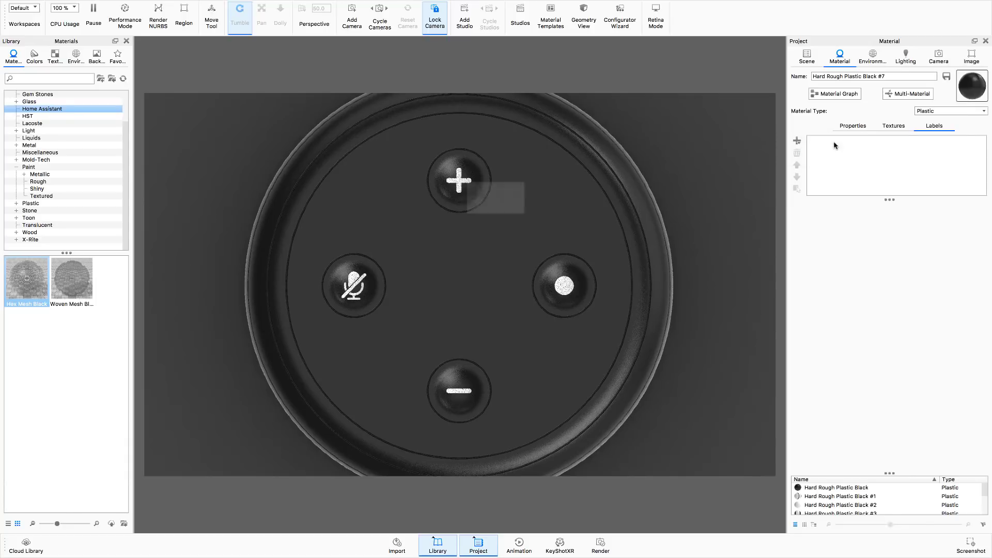
pyautogui.click(417, 181)
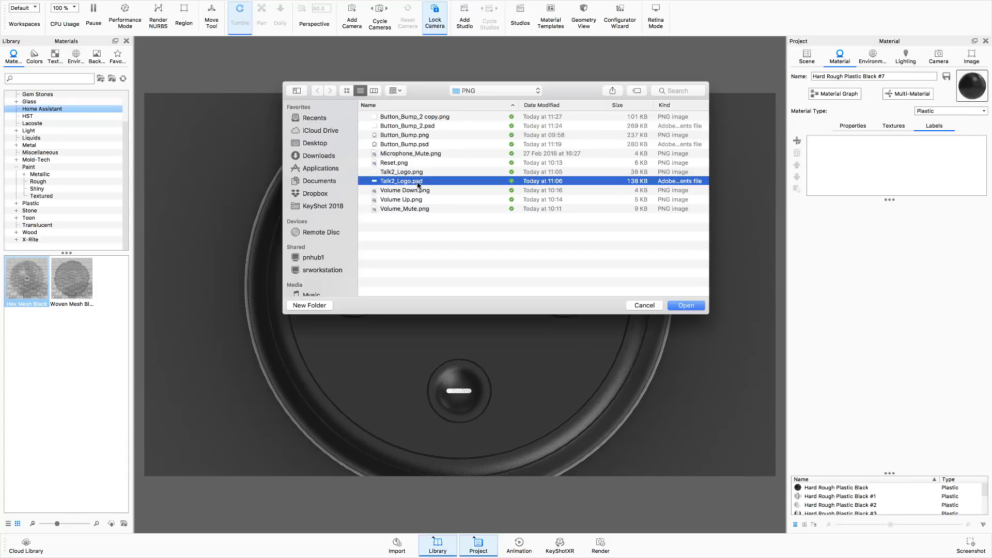
pyautogui.click(681, 306)
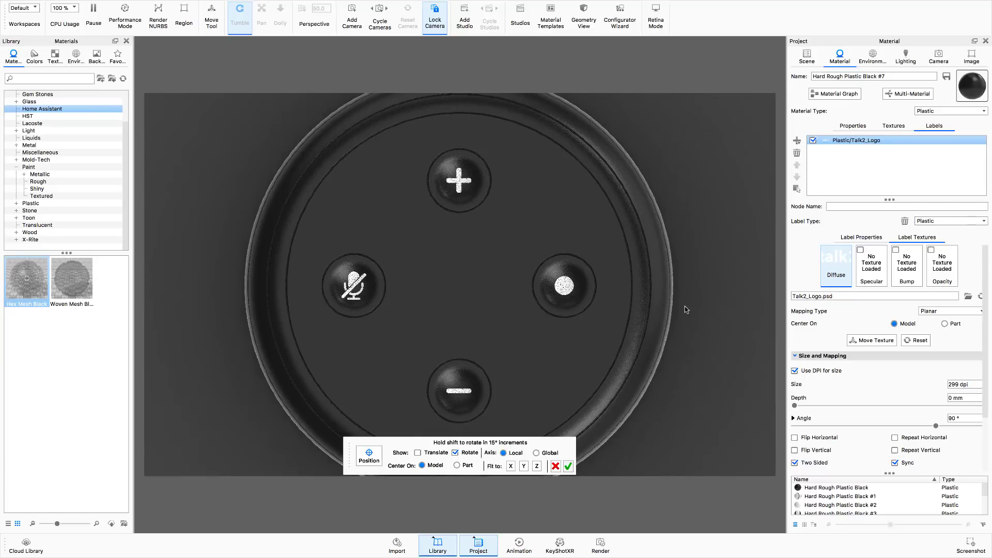
# Step: Centre the Talk2_Logo label on the part, fit it to the Z axis and accept the placement
pyautogui.click(456, 466)
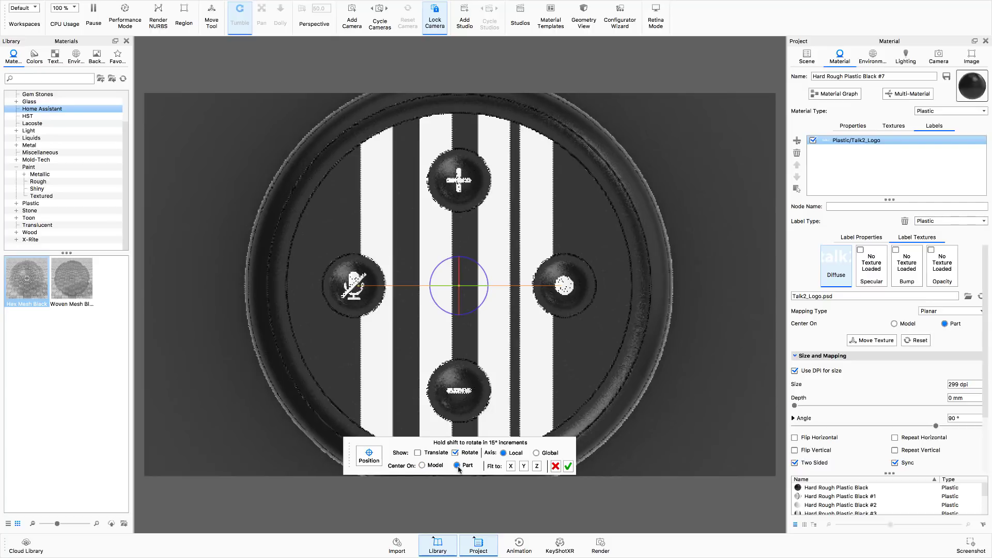
pyautogui.click(537, 466)
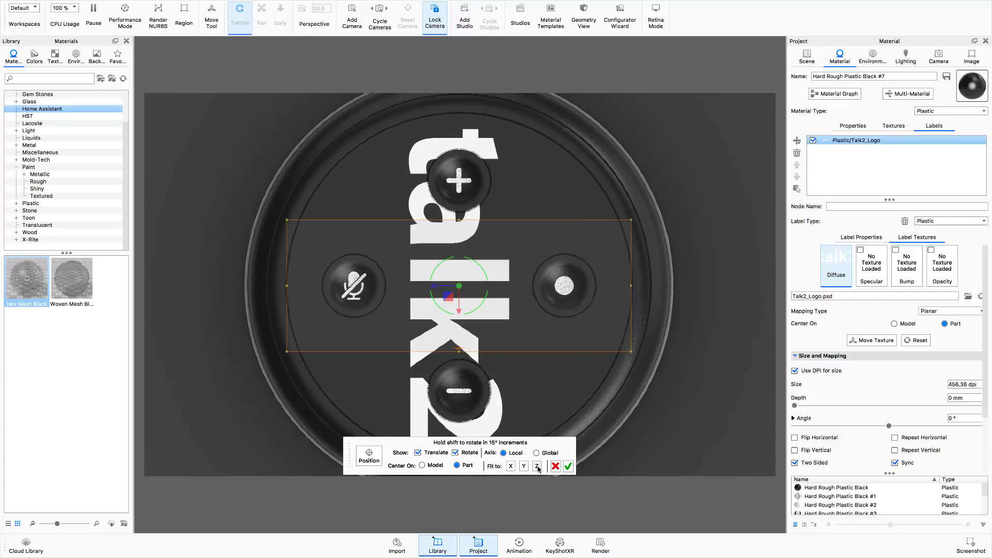
pyautogui.click(569, 466)
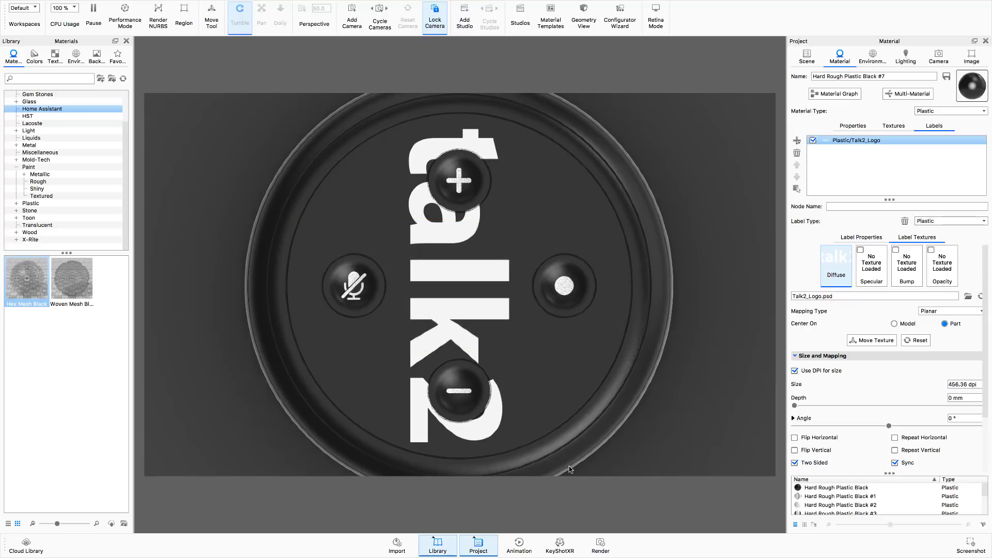
# Step: Set the logo label's angle to -90°, turn off DPI sizing and reduce its width to 28.2 mm
pyautogui.click(981, 504)
pyautogui.scroll(-3, 933, 376)
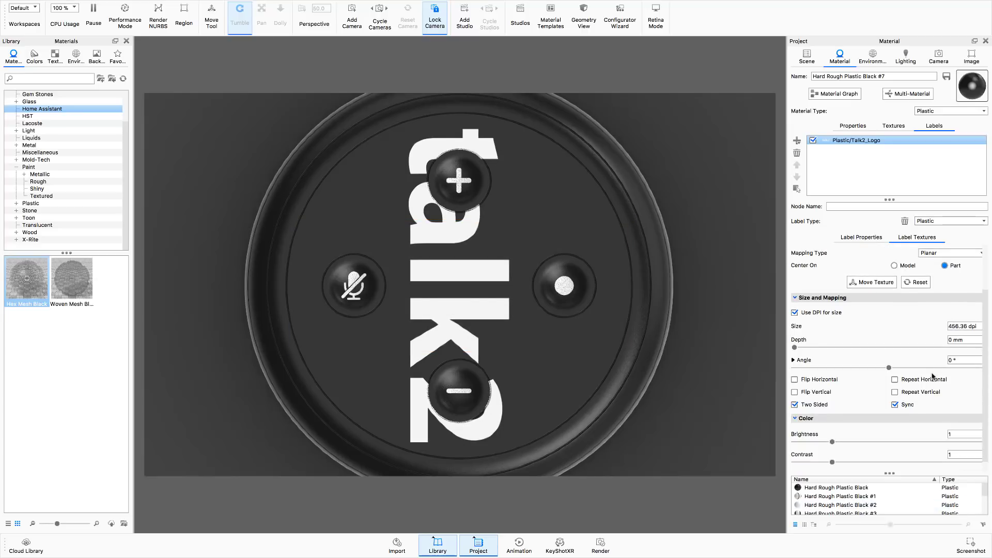
pyautogui.doubleClick(950, 348)
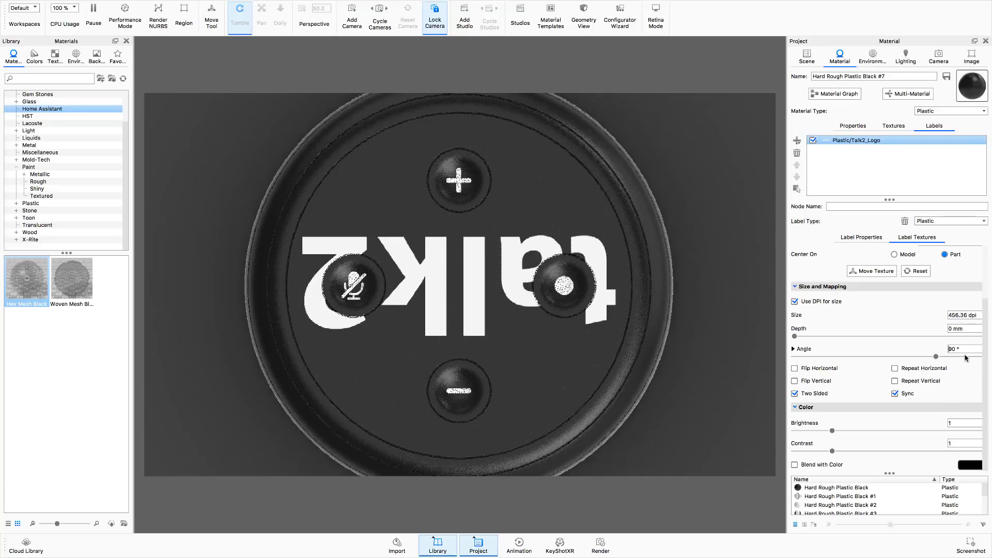
pyautogui.write('-')
pyautogui.press('Return')
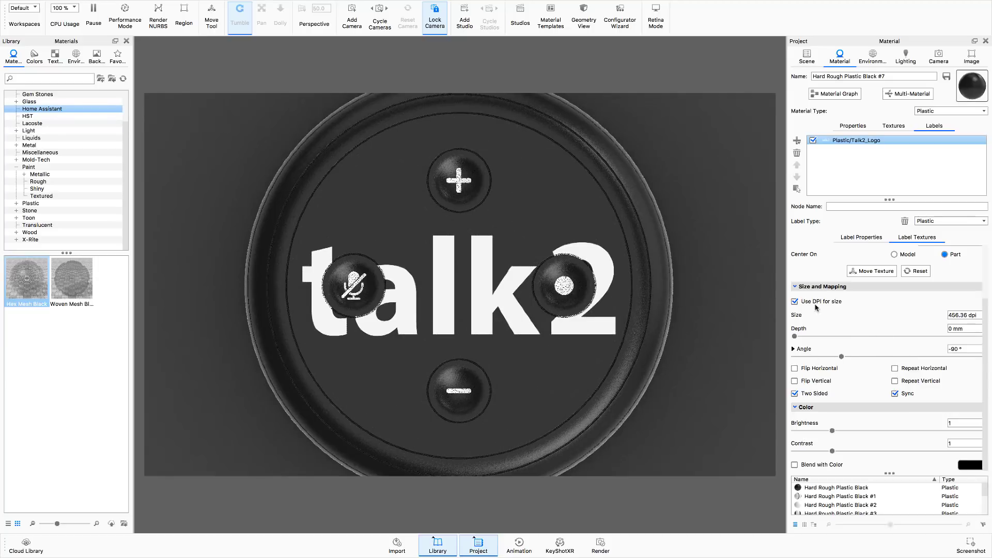
pyautogui.click(795, 301)
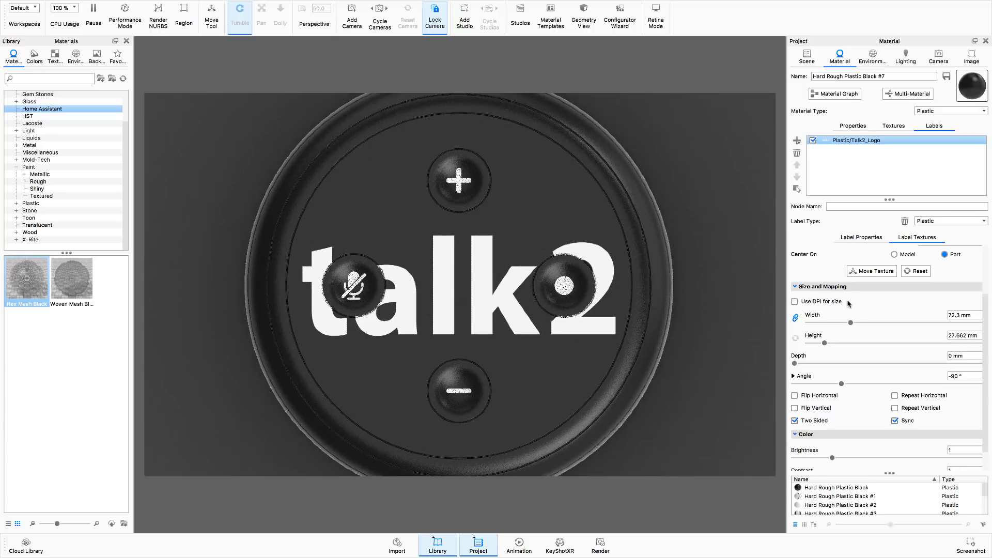
pyautogui.moveTo(851, 322); pyautogui.dragTo(825, 326)
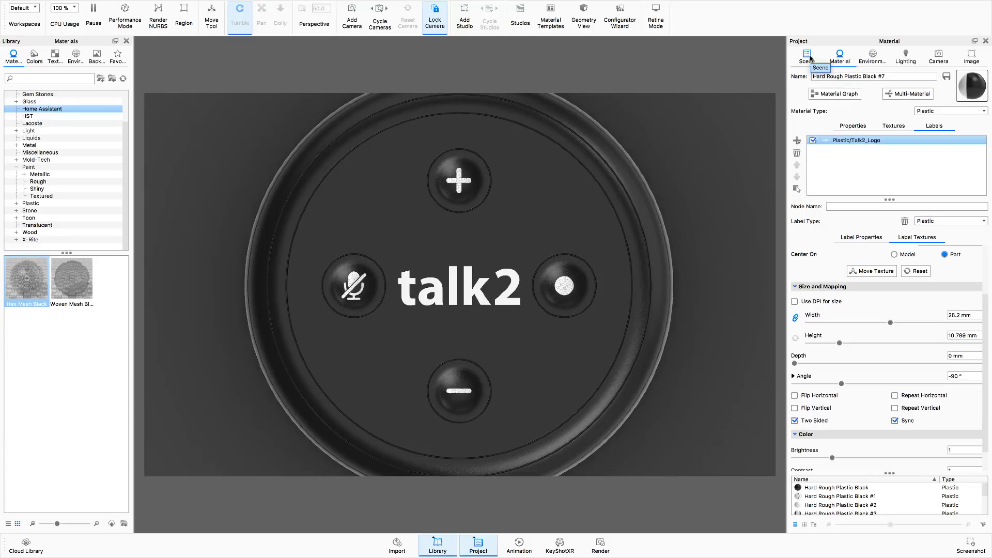
# Step: Unlock the Top Plate camera, save its current view and lock it again
pyautogui.click(939, 59)
pyautogui.click(984, 118)
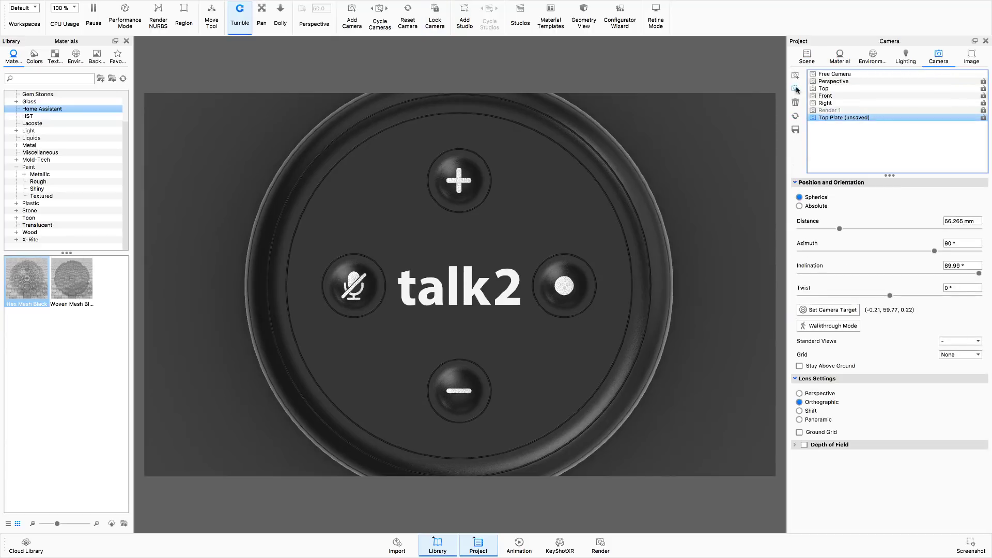
pyautogui.click(796, 130)
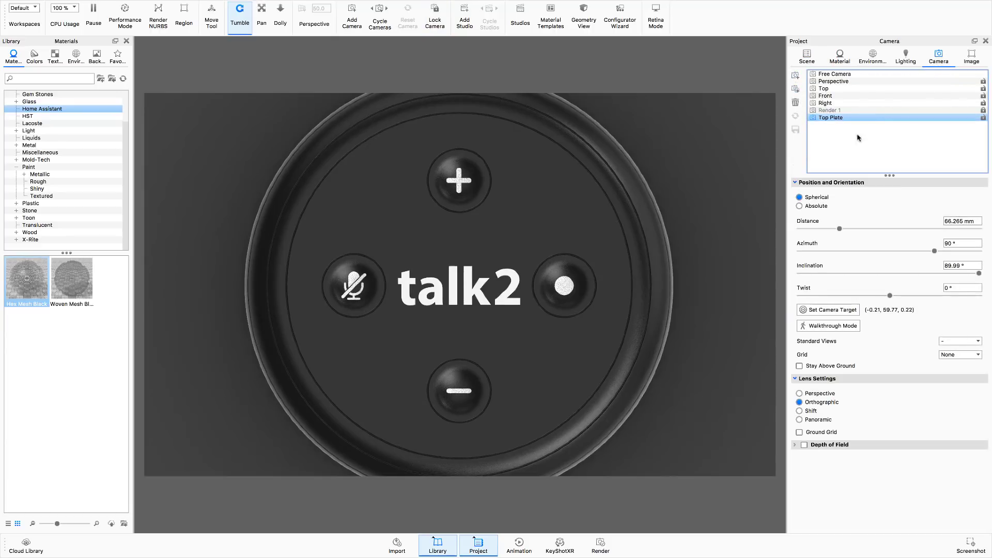
pyautogui.click(983, 118)
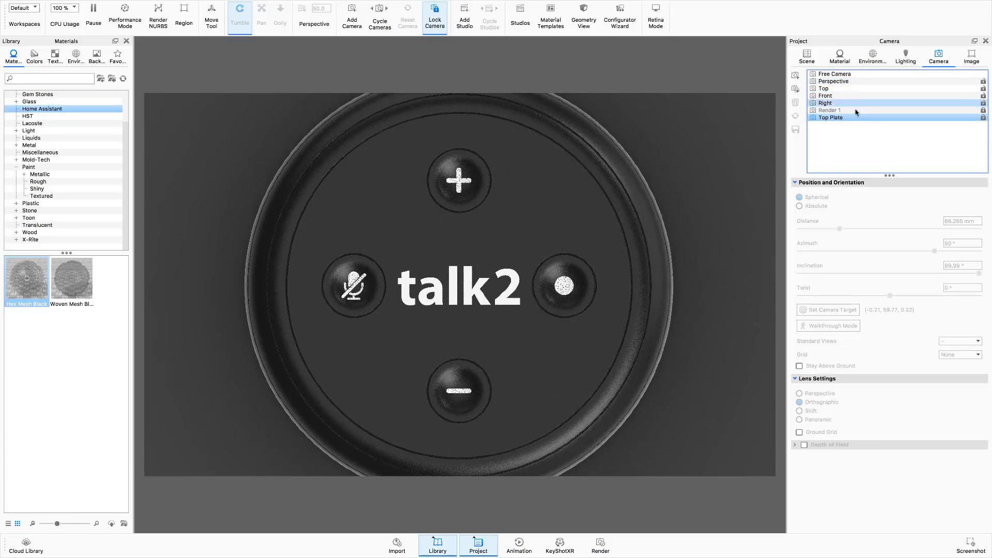
# Step: Activate the Render 1 camera, switch to the Free Camera and frame the logo and buttons closely at an angle
pyautogui.click(854, 111)
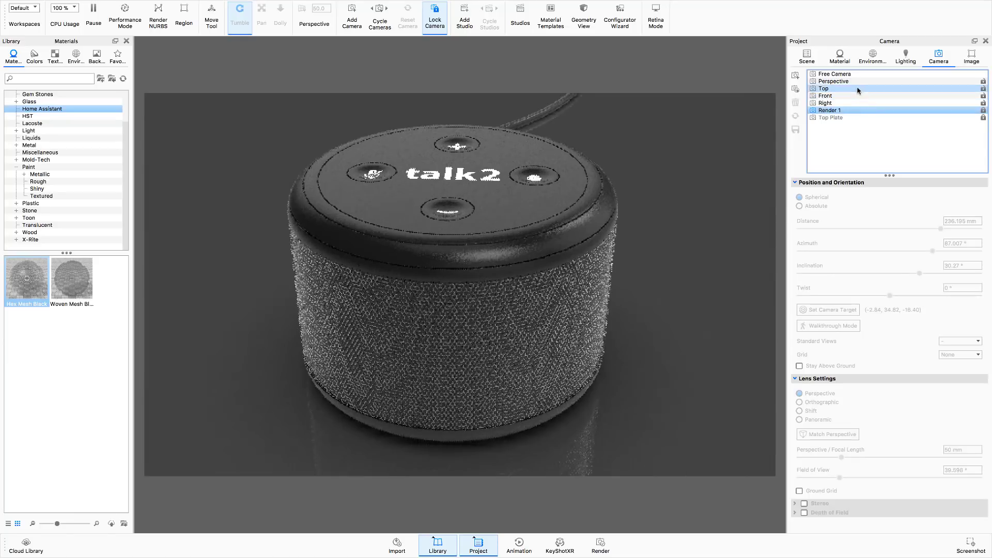
pyautogui.click(833, 74)
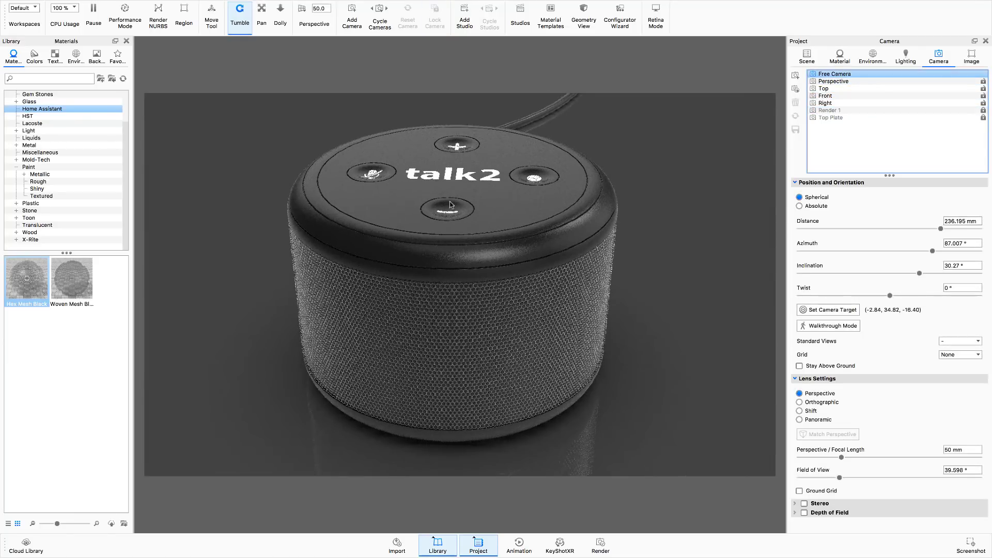
pyautogui.moveTo(453, 180); pyautogui.dragTo(446, 231, button='middle')
pyautogui.scroll(-7, 447, 234)
pyautogui.scroll(9, 448, 235)
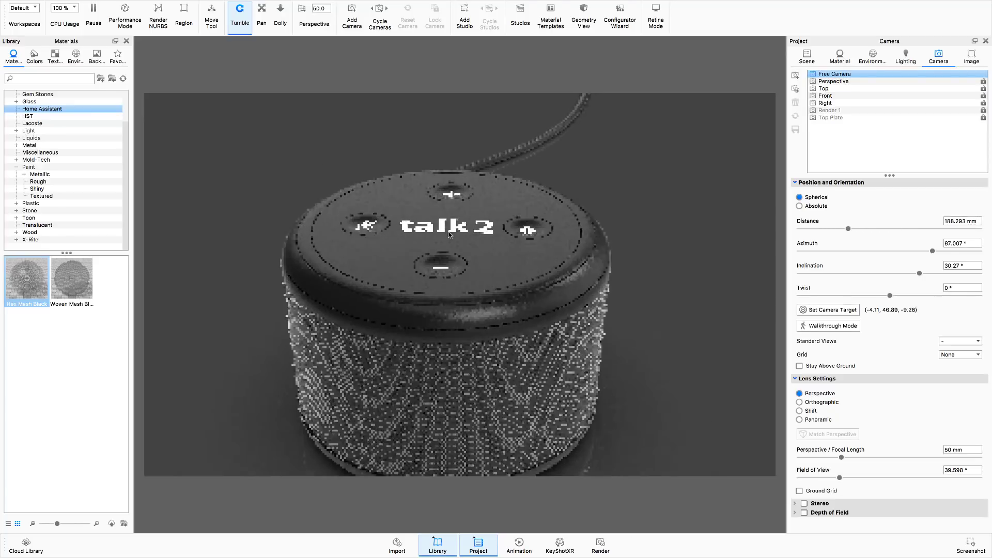
pyautogui.moveTo(419, 241); pyautogui.dragTo(384, 258)
pyautogui.moveTo(384, 258); pyautogui.dragTo(385, 346, button='middle')
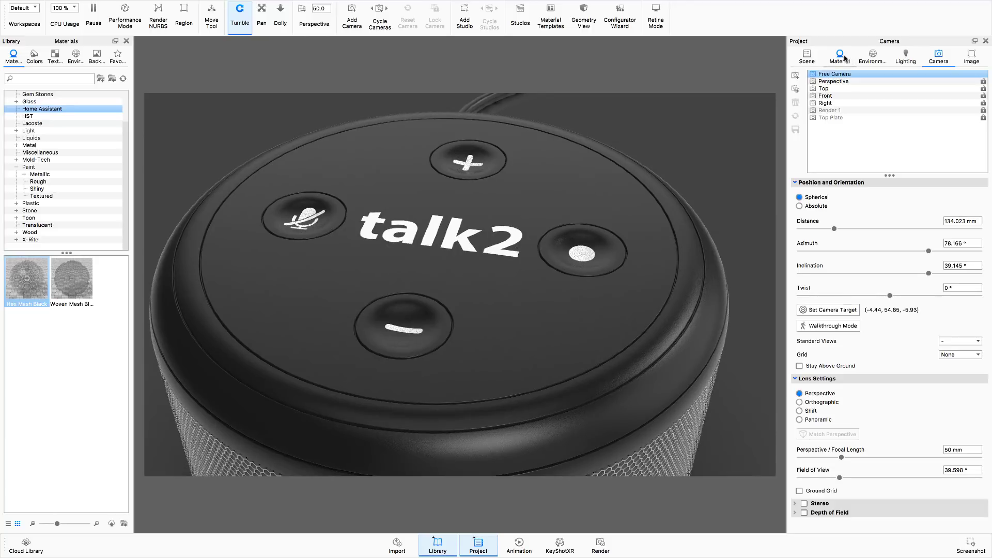
# Step: Edit the 002 Top Plate's material and move the Talk2_Logo texture of its label from Diffuse to Bump
pyautogui.click(807, 56)
pyautogui.click(879, 120)
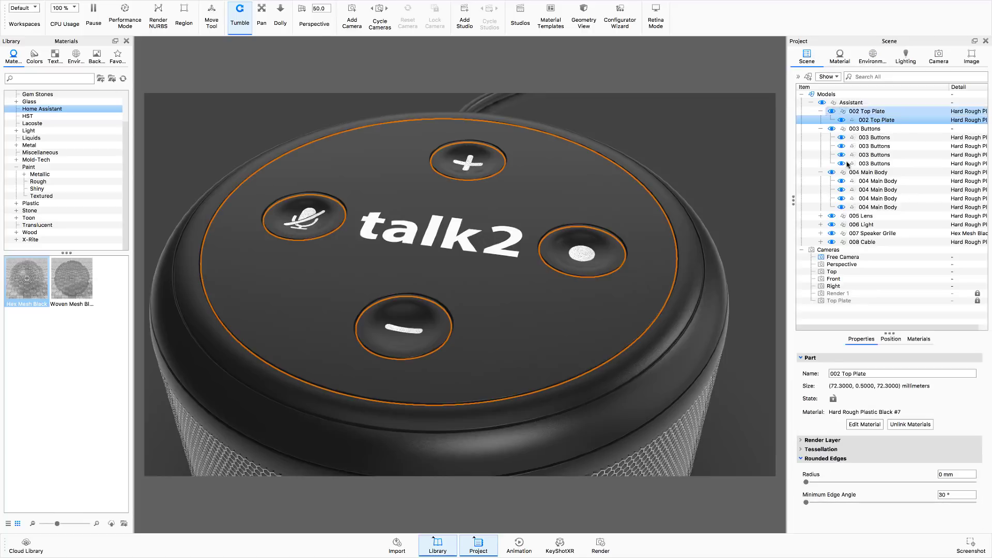
pyautogui.doubleClick(898, 123)
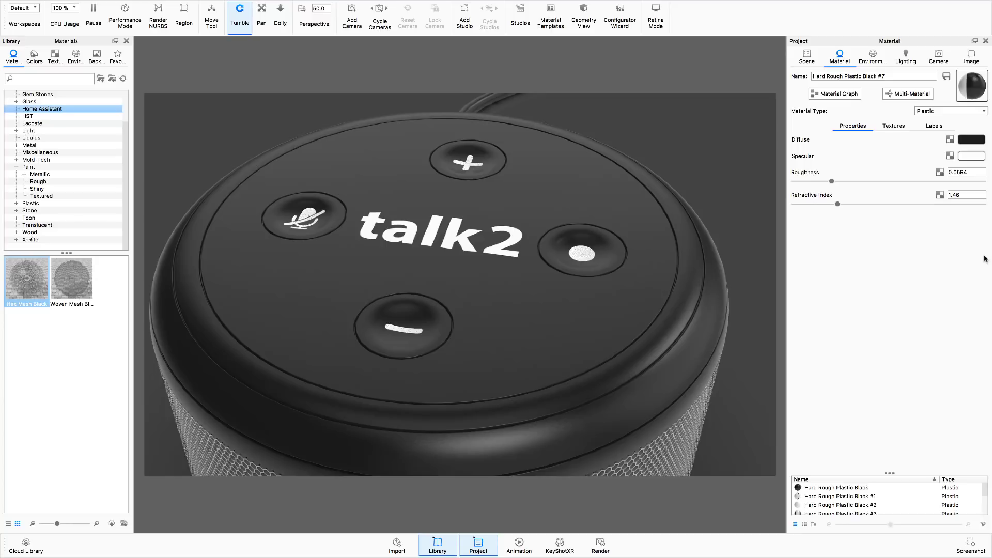
pyautogui.click(934, 126)
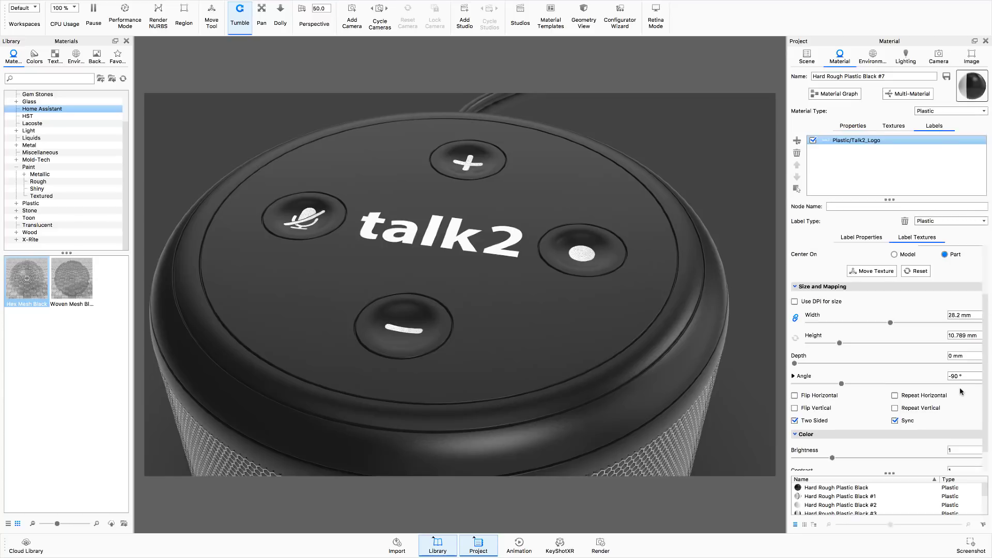
pyautogui.click(919, 238)
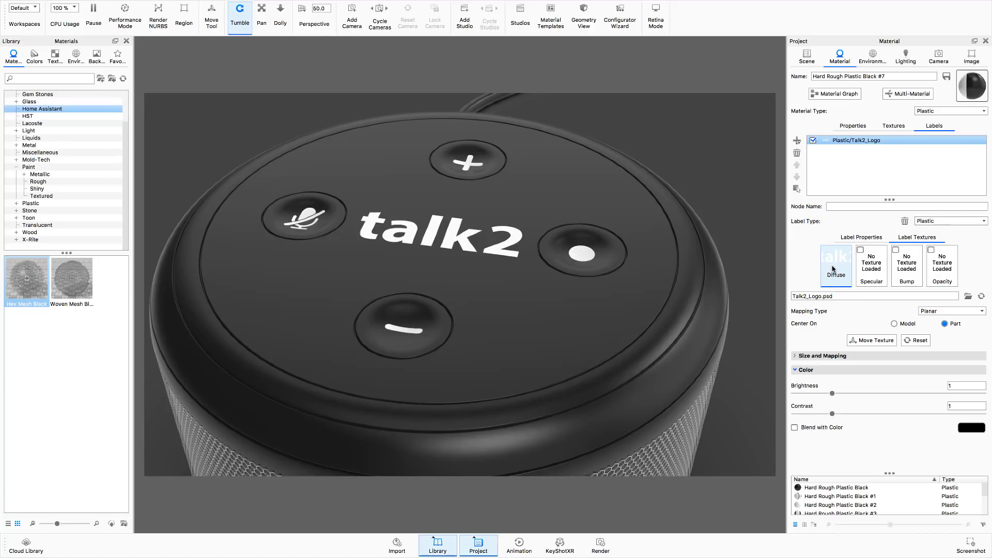
pyautogui.moveTo(834, 268); pyautogui.dragTo(899, 265)
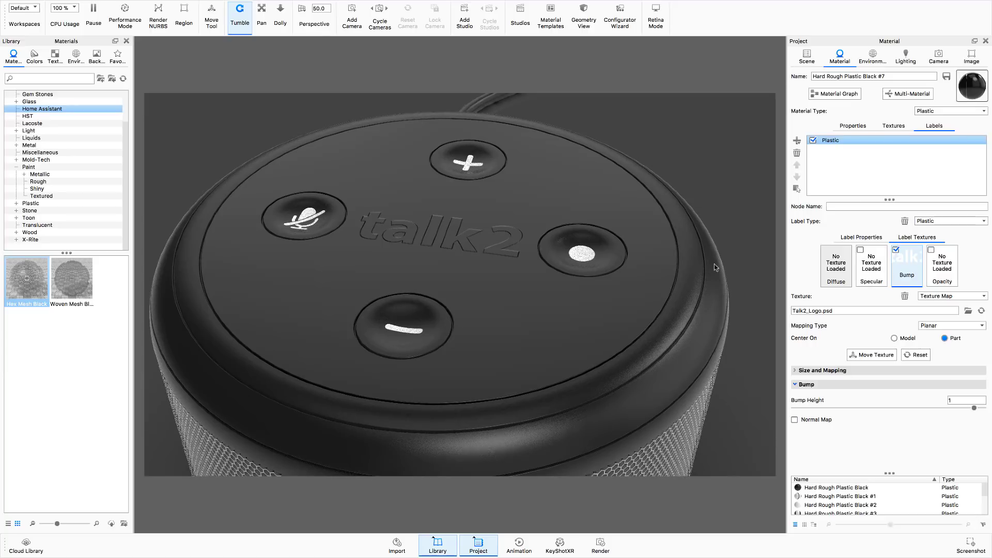
# Step: Set the logo label's bump height to -2 and fine-tune it for an engraved look
pyautogui.moveTo(423, 233); pyautogui.dragTo(467, 293)
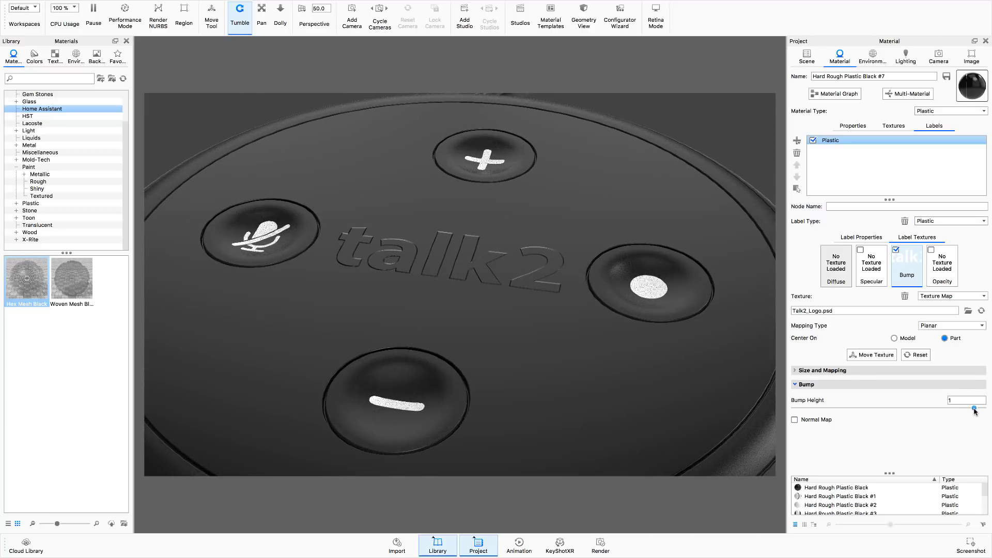
pyautogui.moveTo(973, 410); pyautogui.dragTo(811, 414)
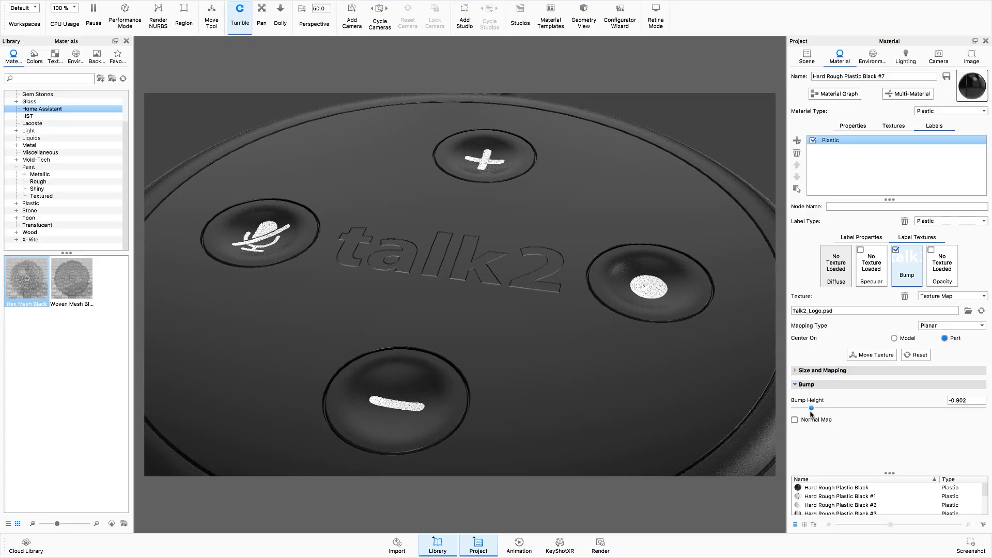
pyautogui.tripleClick(962, 399)
pyautogui.write('-2')
pyautogui.press('Return')
pyautogui.moveTo(842, 409); pyautogui.dragTo(836, 412)
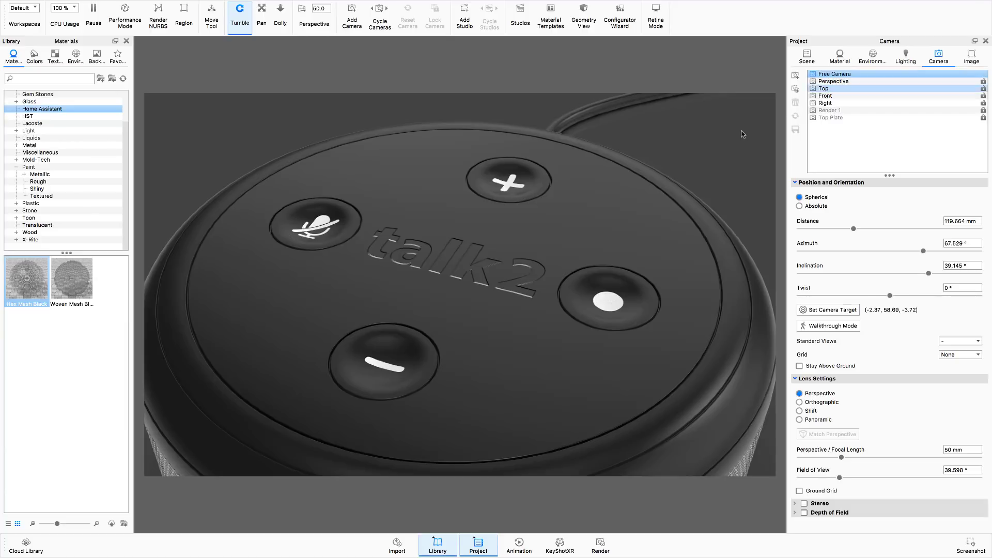
# Step: Bring the mute button into close-up using the Top Plate view in the Free Camera, and open its material's labels
pyautogui.click(871, 119)
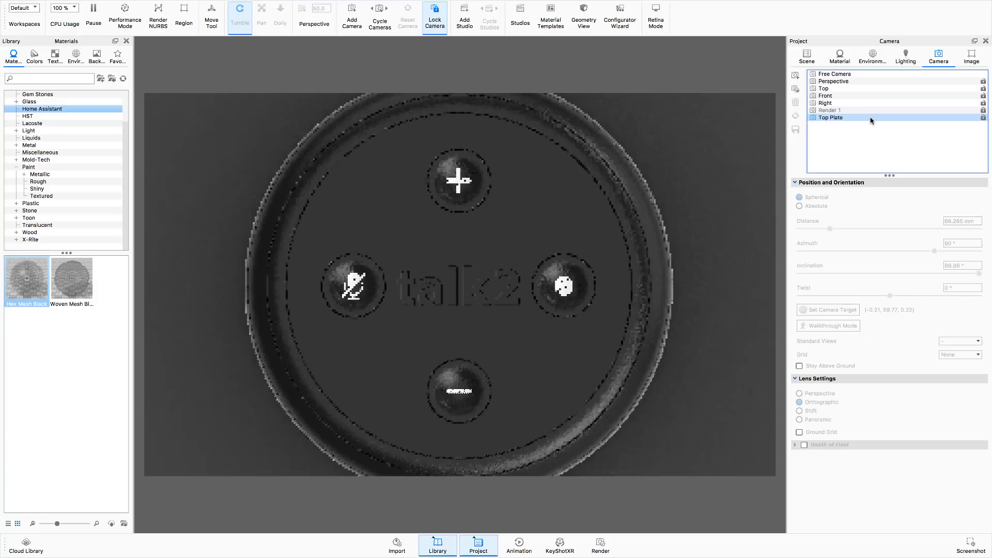
pyautogui.click(862, 75)
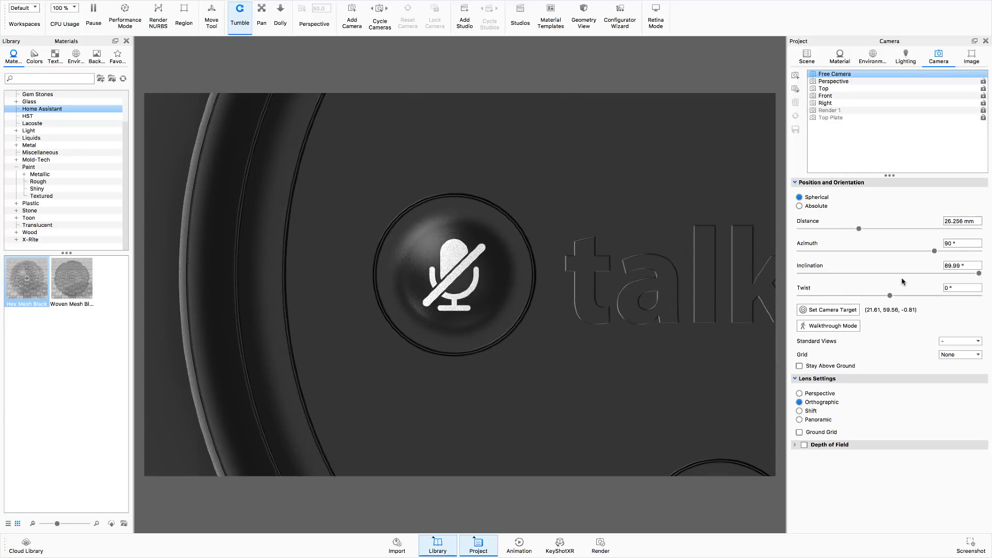
pyautogui.click(807, 57)
pyautogui.click(895, 137)
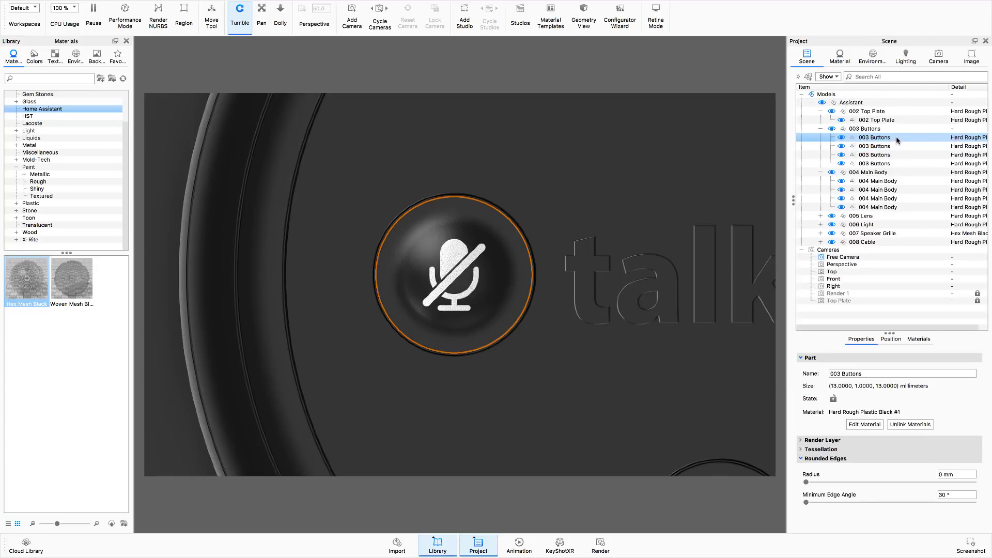
pyautogui.doubleClick(895, 137)
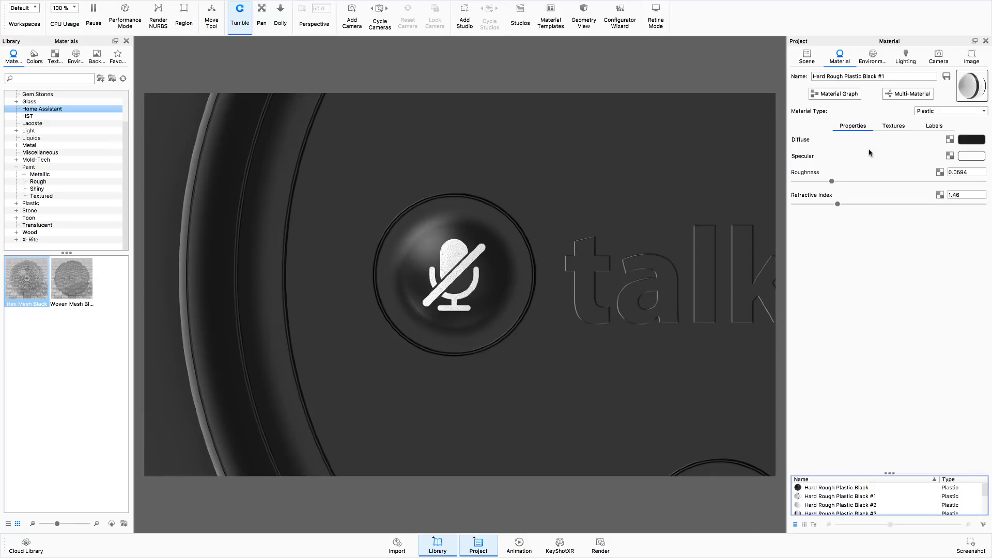
pyautogui.click(935, 127)
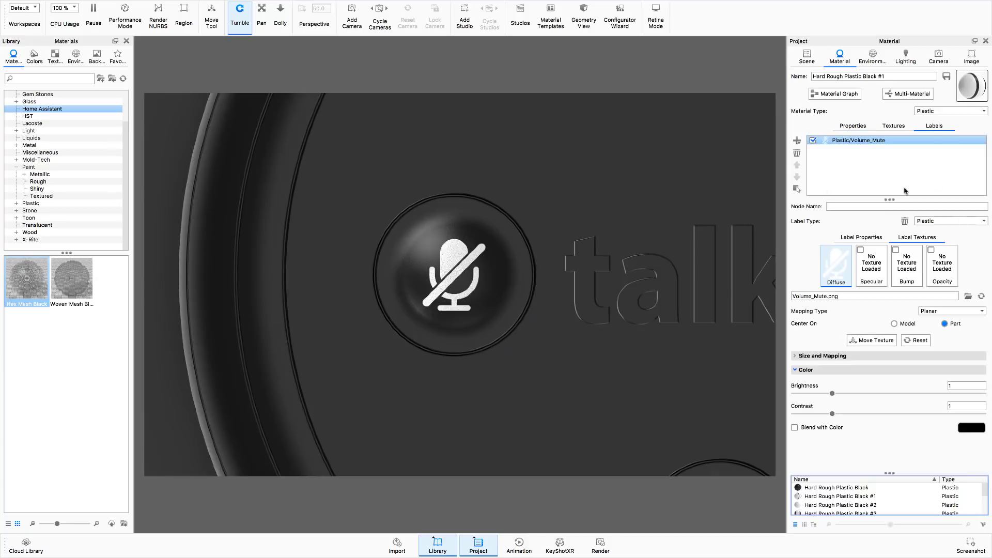
# Step: Add Button_Bump_2 copy.png from the PNG folder as a second texture label on the mute button's material
pyautogui.click(842, 172)
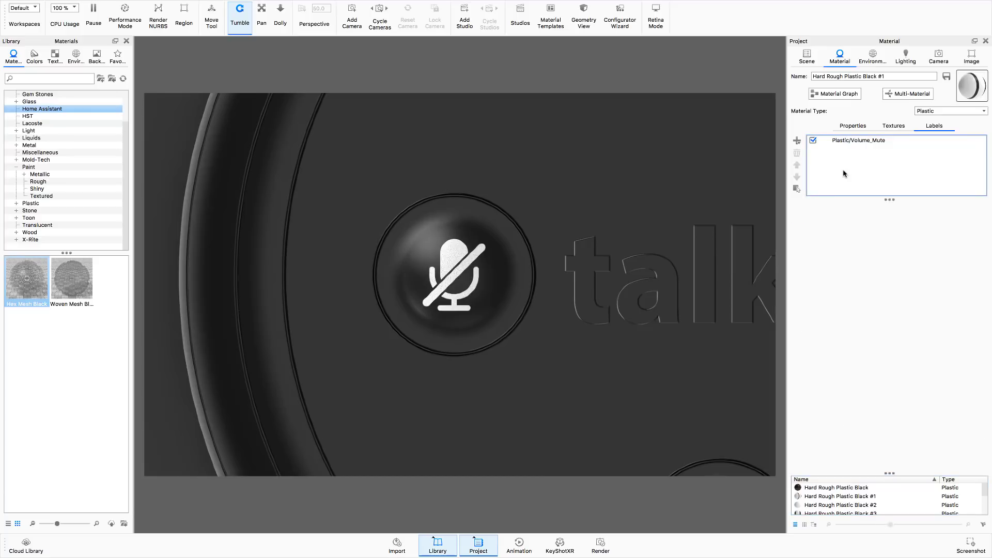
pyautogui.click(797, 141)
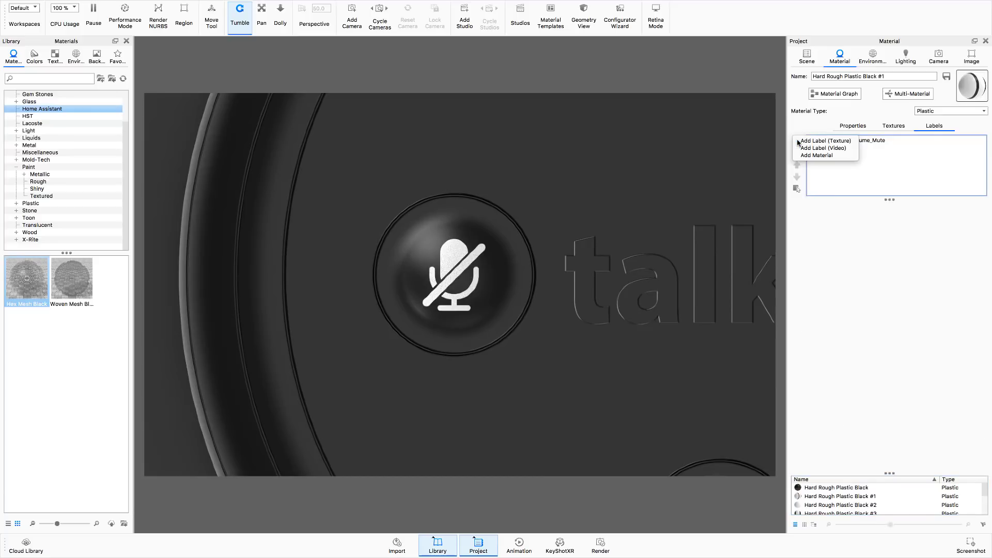
pyautogui.click(828, 141)
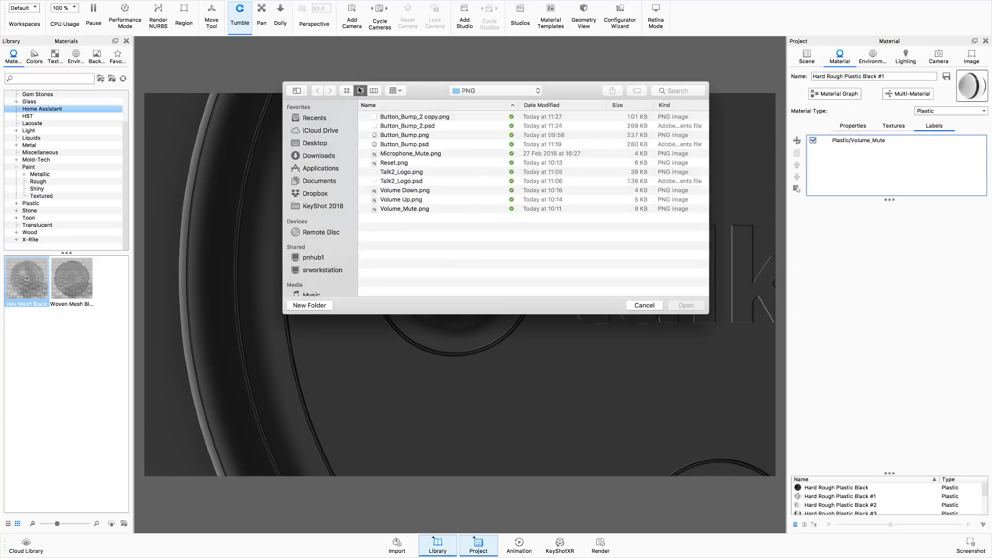
pyautogui.click(404, 128)
pyautogui.click(383, 118)
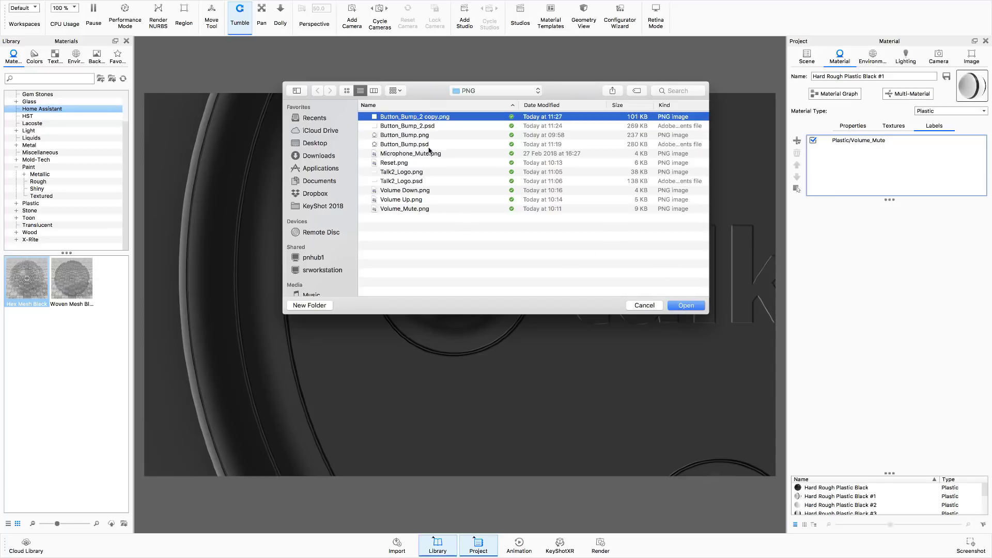
pyautogui.click(687, 306)
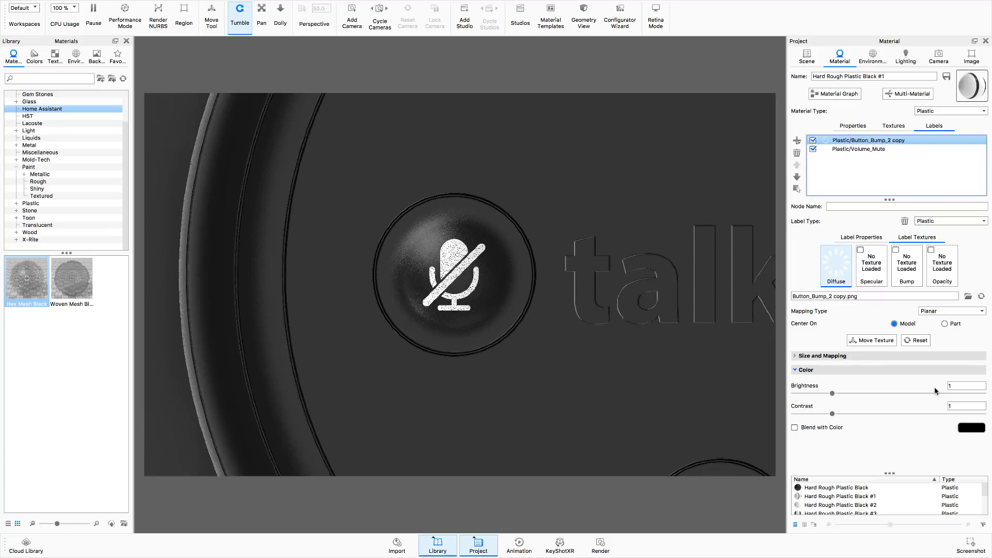
# Step: Center the Button_Bump_2 copy label on the part, fit it to the Z axis, and set its width and height to 12.66 mm
pyautogui.click(813, 356)
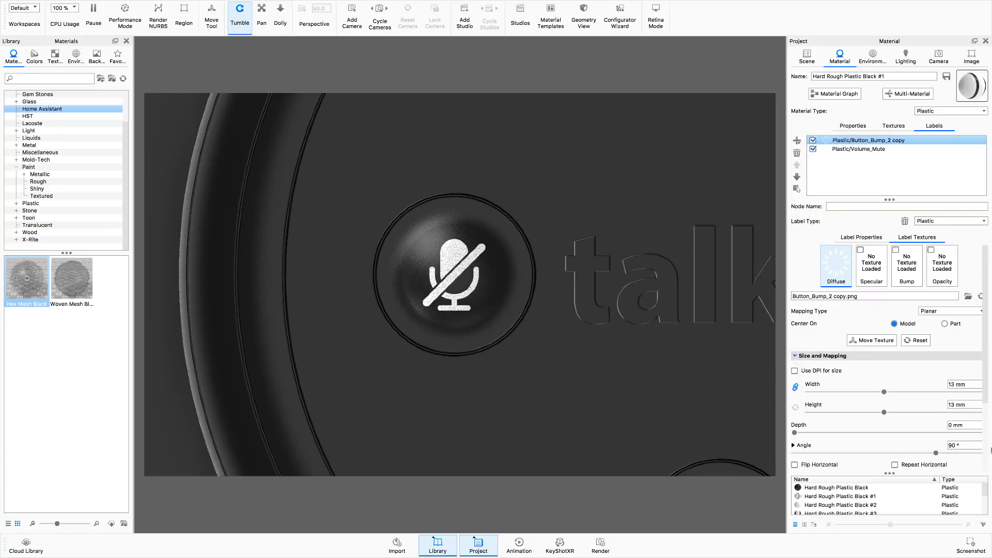
pyautogui.click(879, 341)
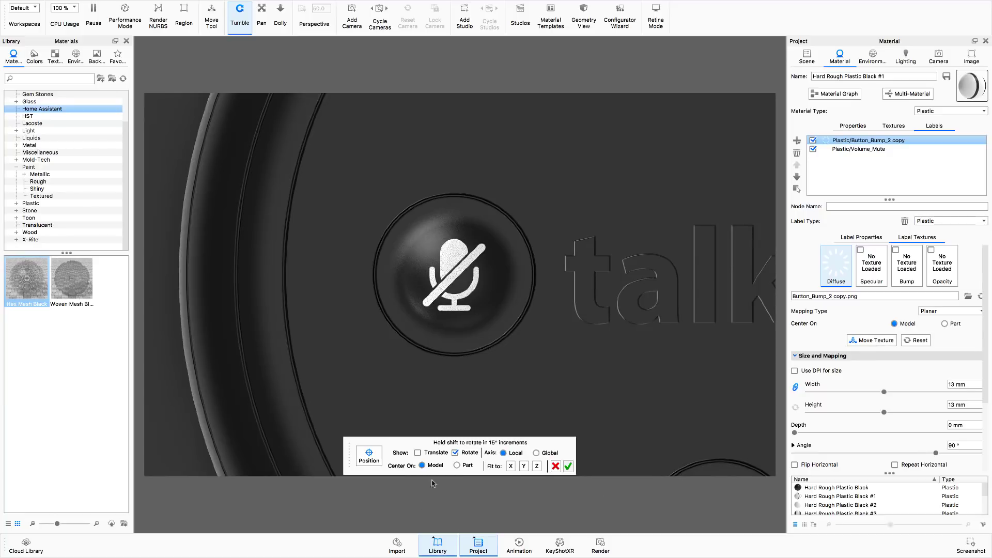
pyautogui.click(457, 465)
pyautogui.click(536, 466)
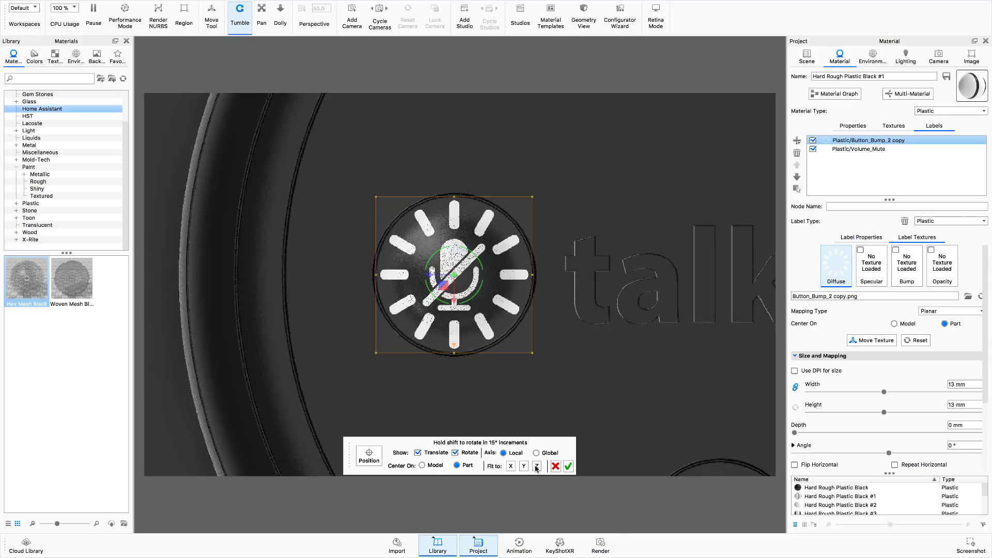
pyautogui.click(568, 466)
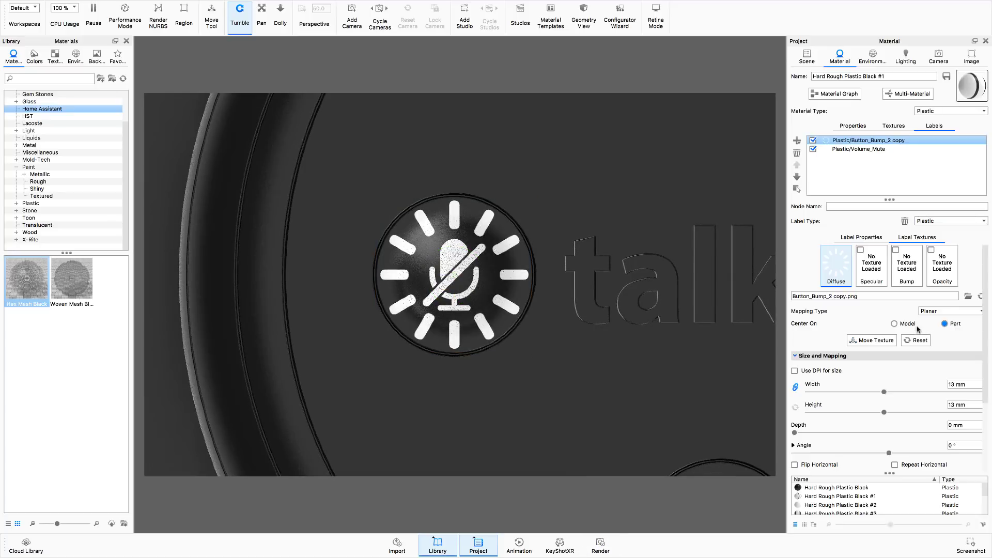
pyautogui.moveTo(884, 395); pyautogui.dragTo(882, 396)
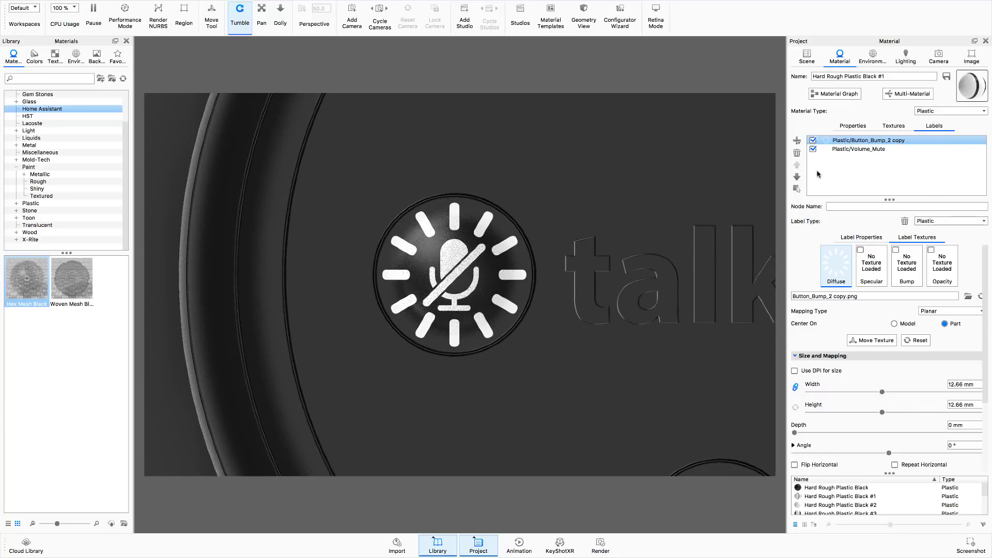
# Step: Move the Volume_Mute label above the Button_Bump_2 copy label in the mute button's label order
pyautogui.click(854, 164)
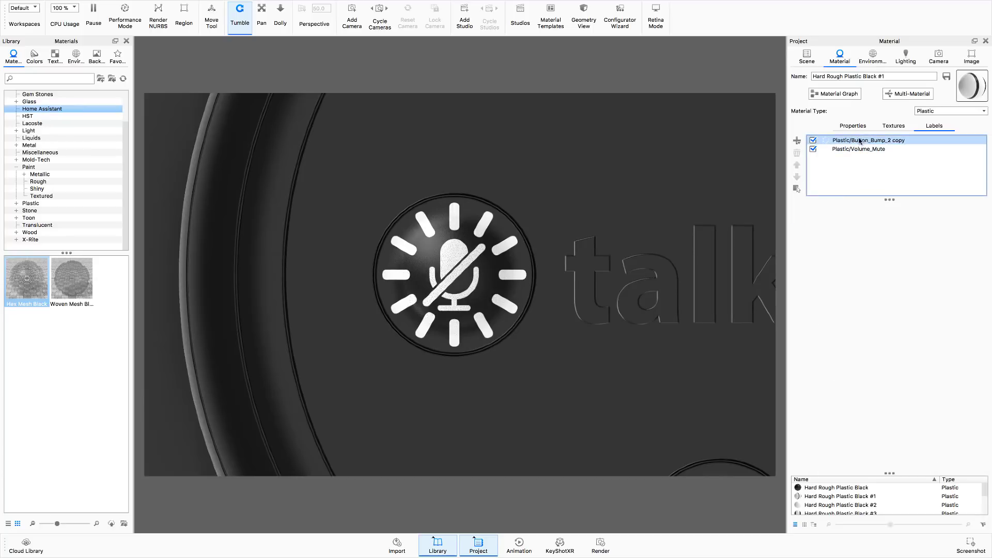
pyautogui.click(850, 150)
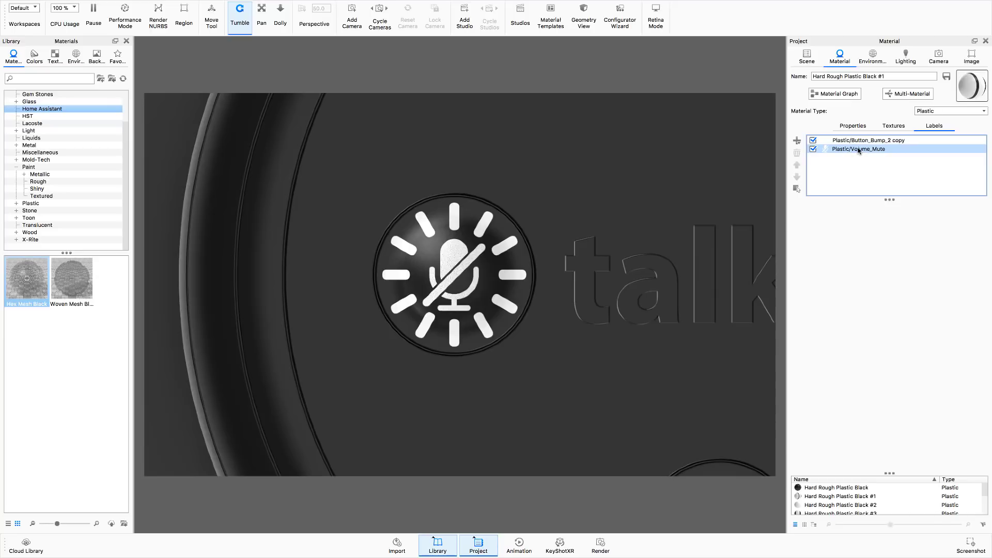
pyautogui.click(797, 165)
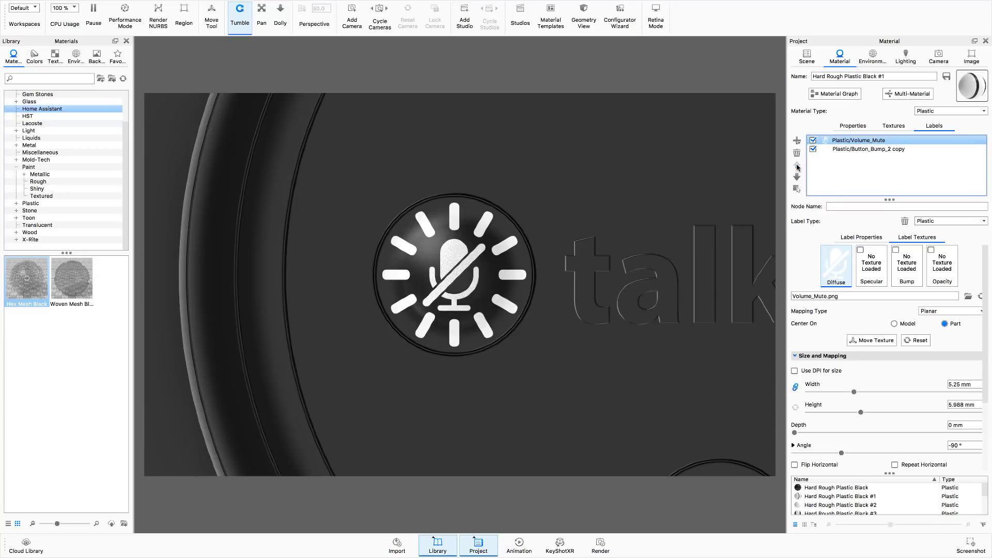
# Step: Move the Button_Bump_2 copy label's texture from Diffuse to Bump and copy it to Opacity
pyautogui.click(897, 151)
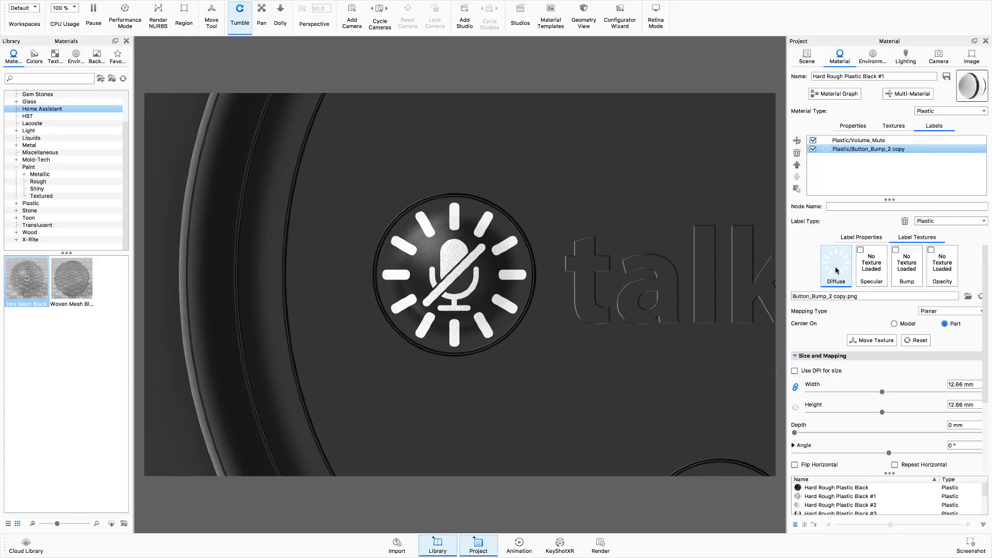
pyautogui.moveTo(836, 269); pyautogui.dragTo(907, 266)
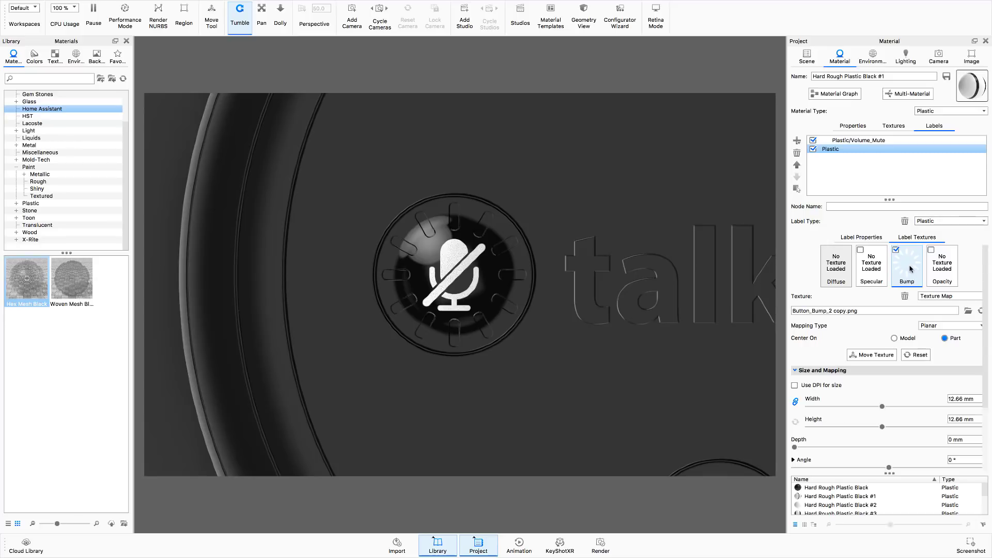
pyautogui.moveTo(905, 266); pyautogui.dragTo(940, 266)
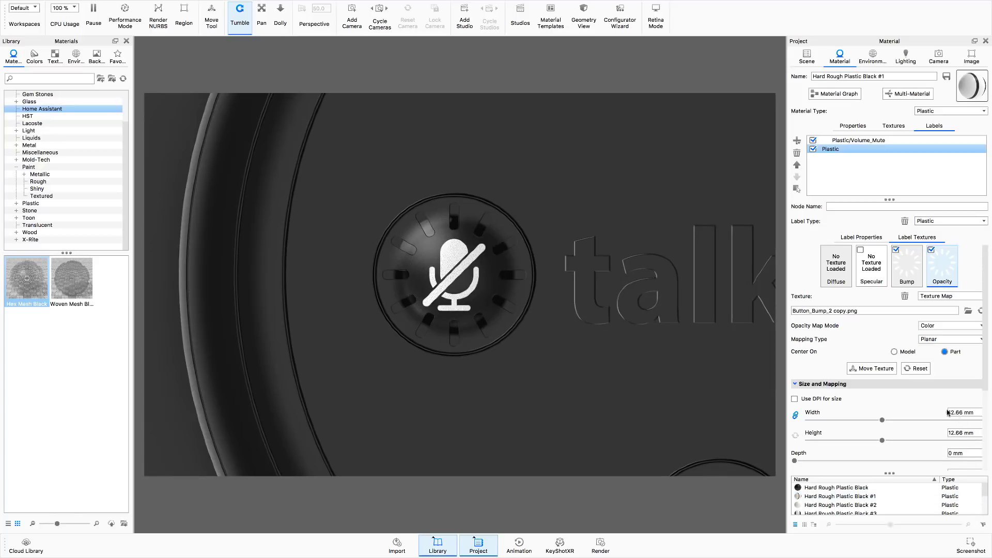
# Step: Set the bump height of the mute button's Button_Bump_2 copy texture to 2
pyautogui.click(795, 385)
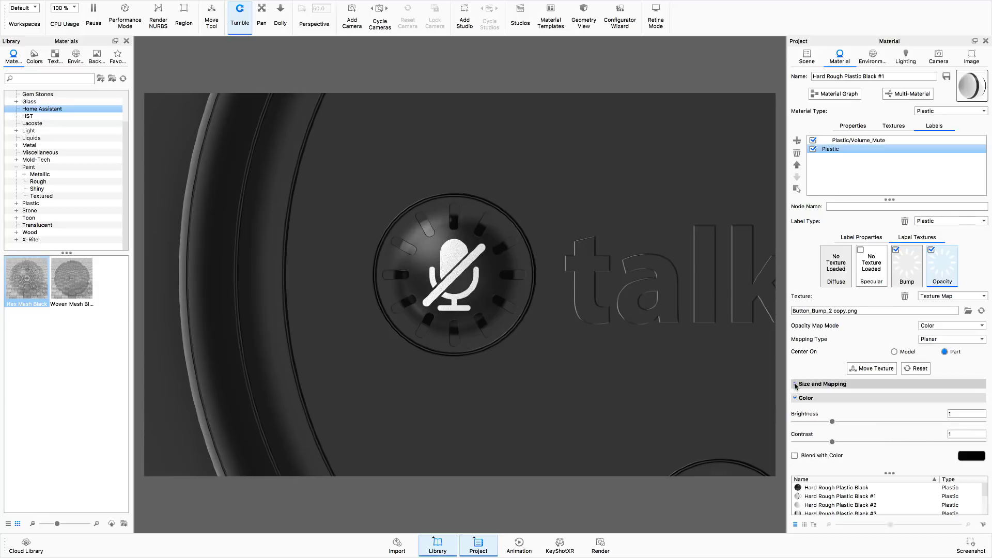
pyautogui.click(908, 266)
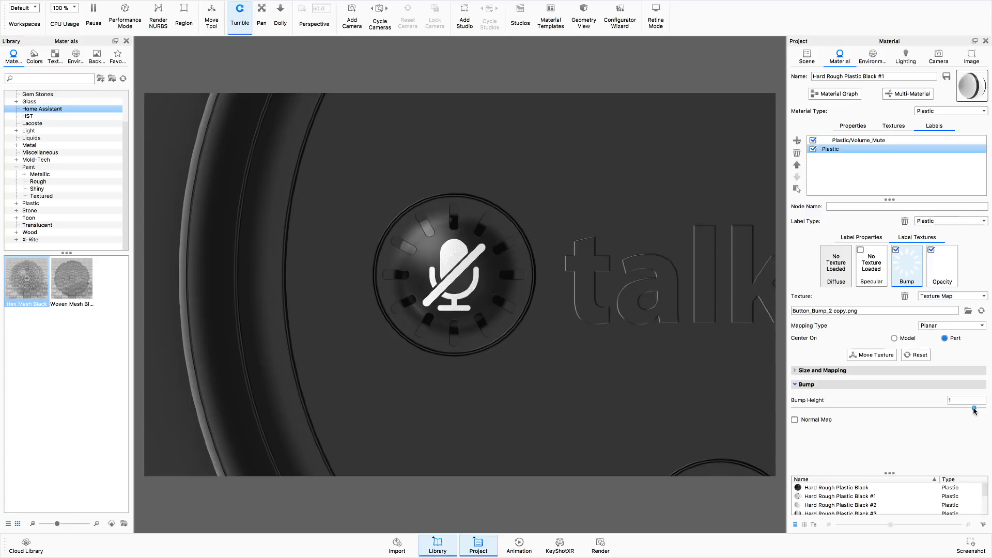
pyautogui.write('2')
pyautogui.press('Return')
pyautogui.press('Return')
# Step: Switch to an angled perspective view of the speaker and move the camera back to a distance of about 150 mm
pyautogui.click(807, 55)
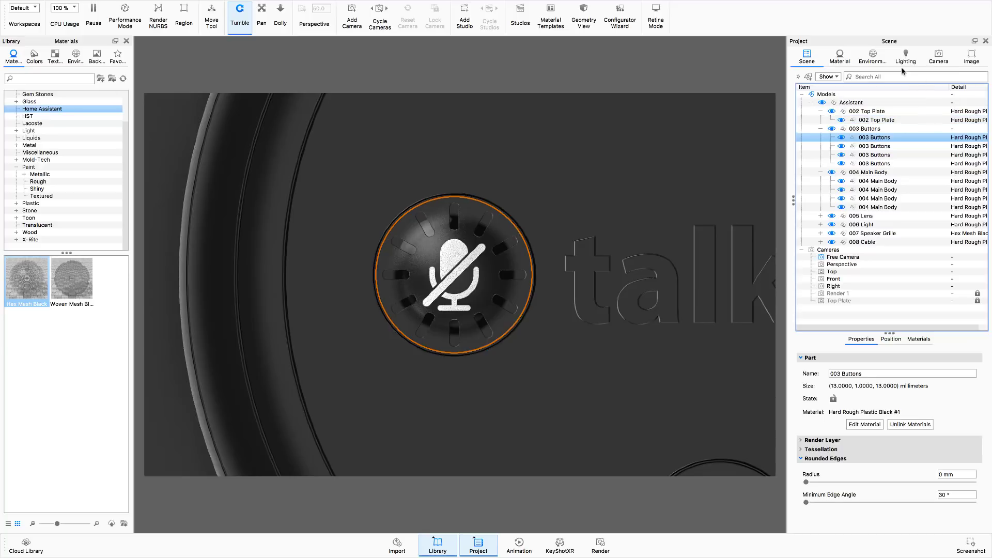
pyautogui.click(938, 55)
pyautogui.click(833, 81)
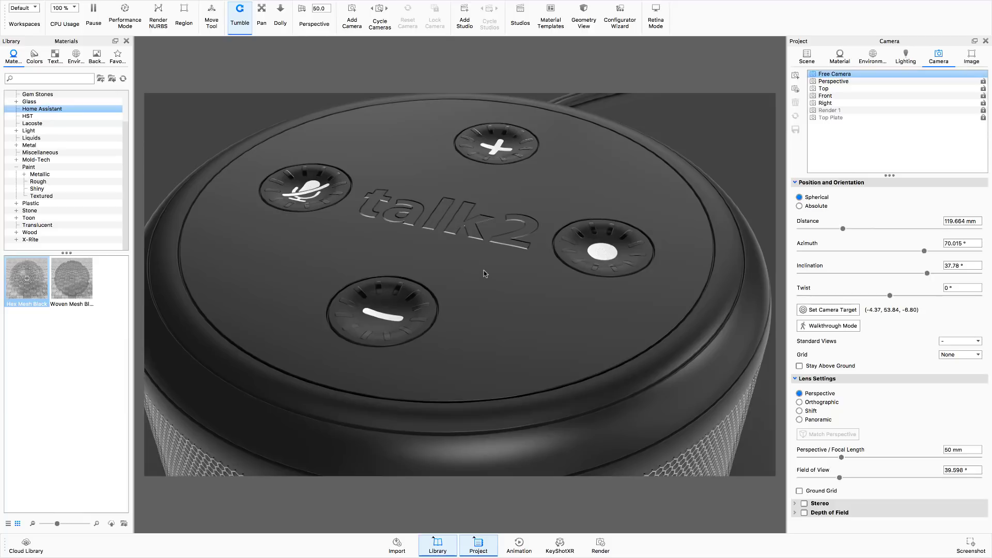
pyautogui.scroll(-5, 486, 272)
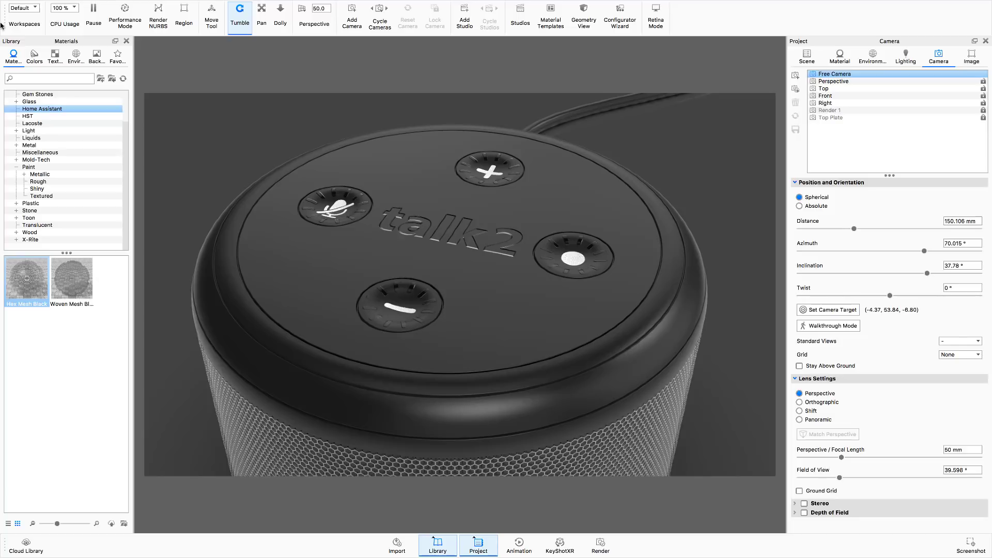
# Step: Collapse the 003 Buttons and 004 Main Body groups in the scene tree and hide the 005 Lens
pyautogui.click(809, 58)
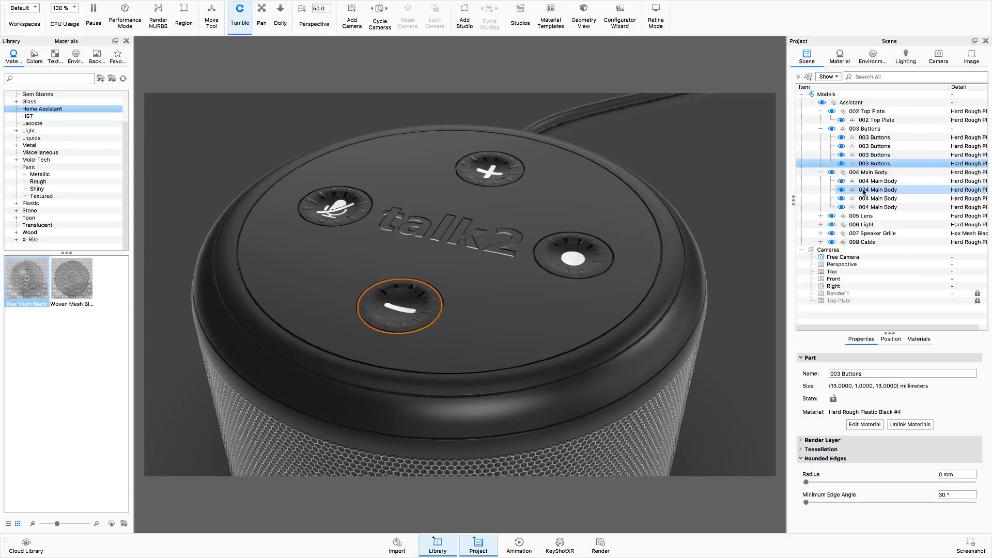
pyautogui.click(820, 128)
pyautogui.click(820, 137)
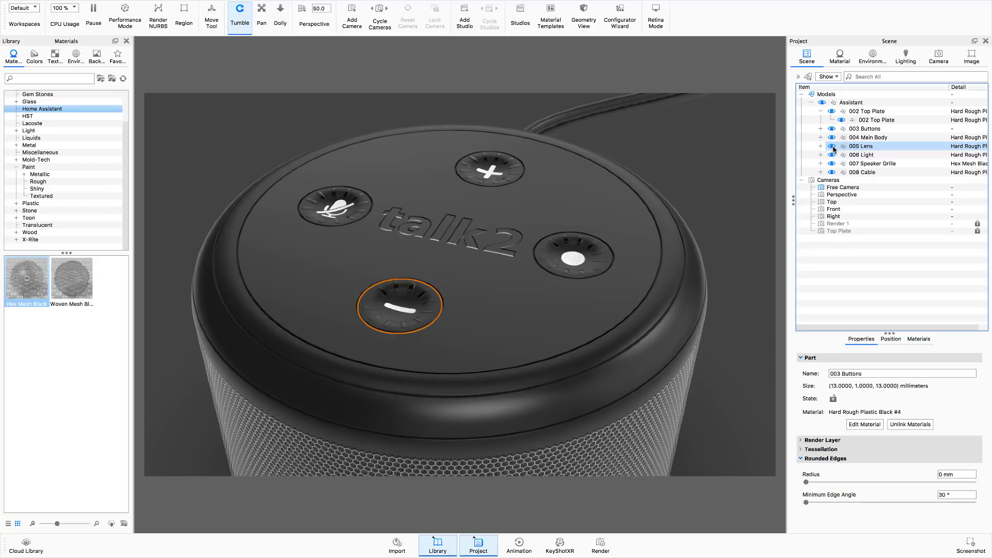
pyautogui.click(832, 147)
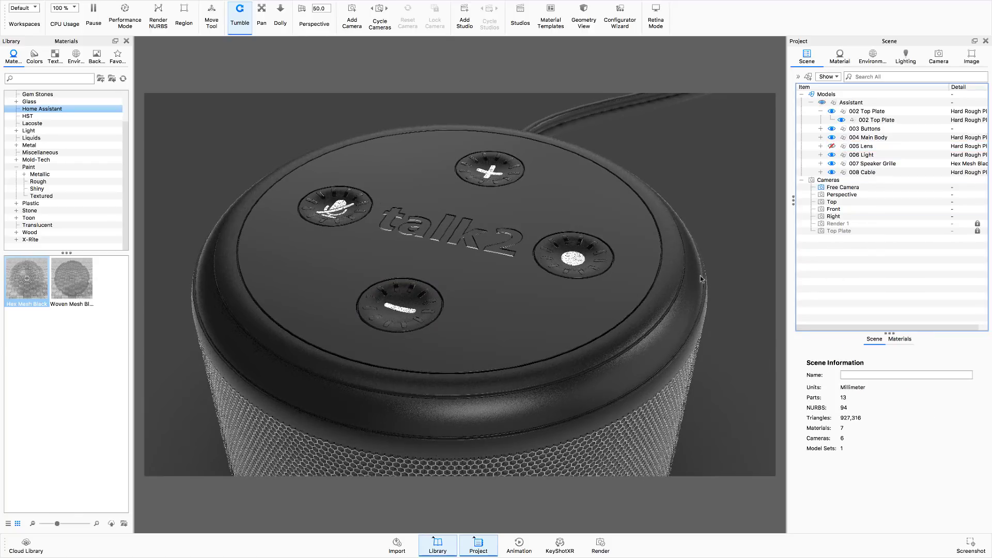
# Step: Apply the Emissive Cool material from the Light library to the 006 Light group
pyautogui.click(868, 155)
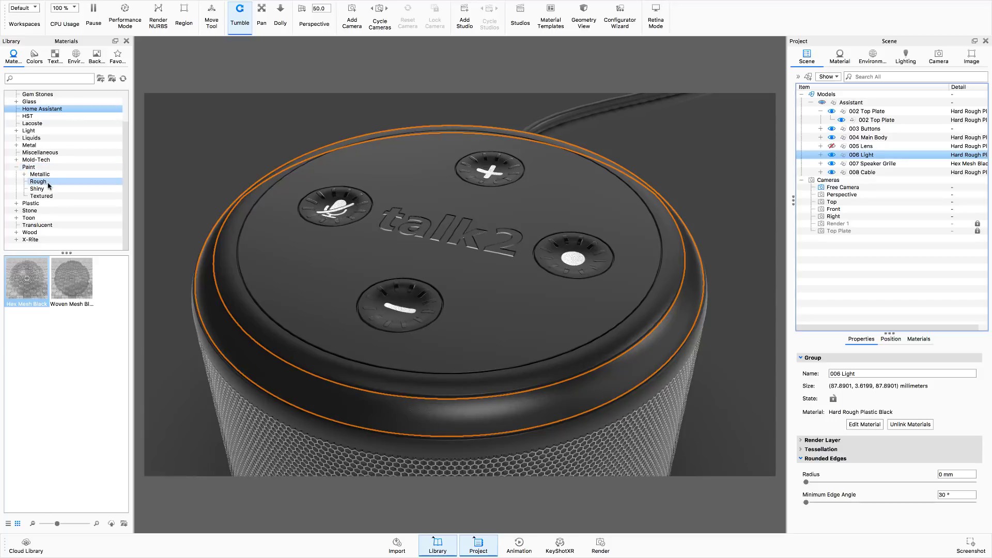
pyautogui.click(16, 167)
pyautogui.click(43, 162)
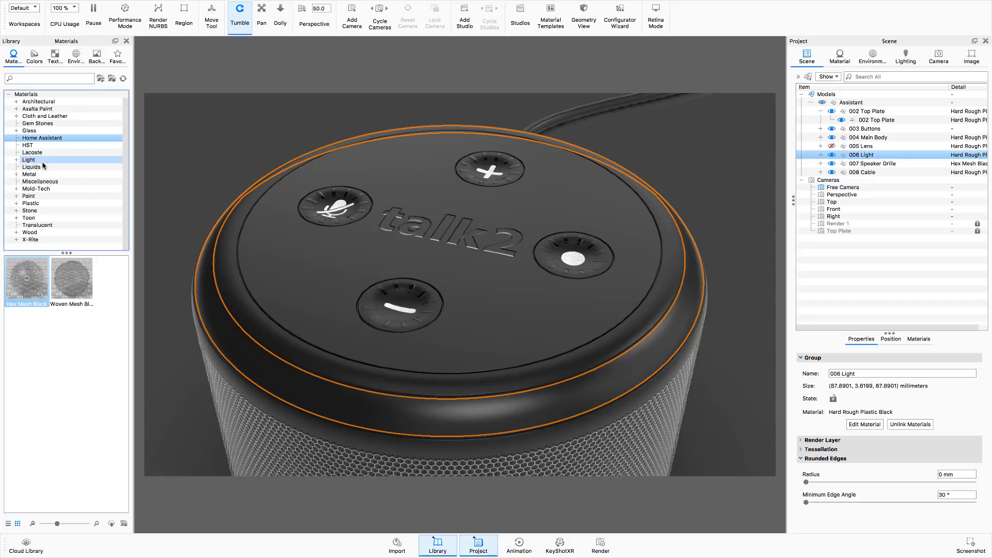
pyautogui.click(16, 160)
pyautogui.click(41, 174)
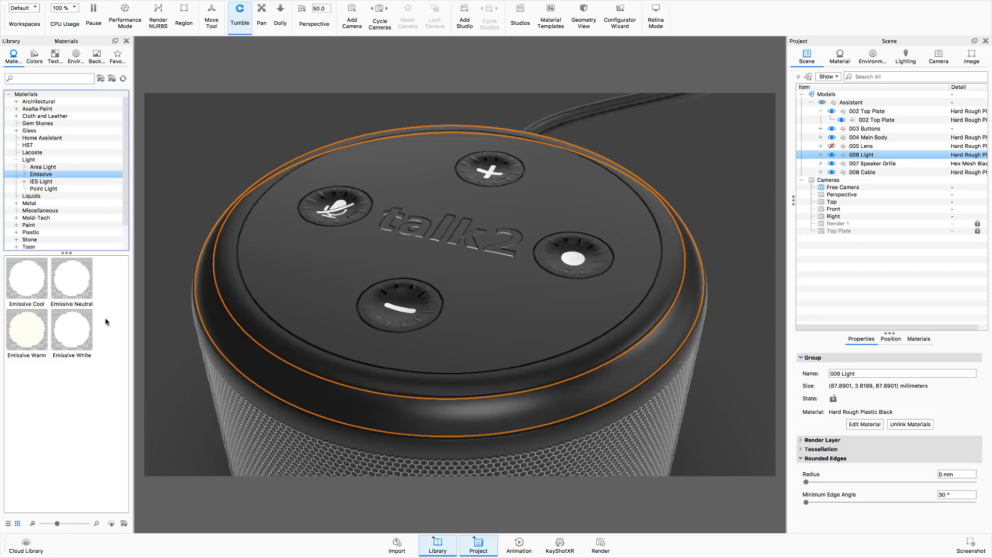
pyautogui.moveTo(26, 283); pyautogui.dragTo(879, 157)
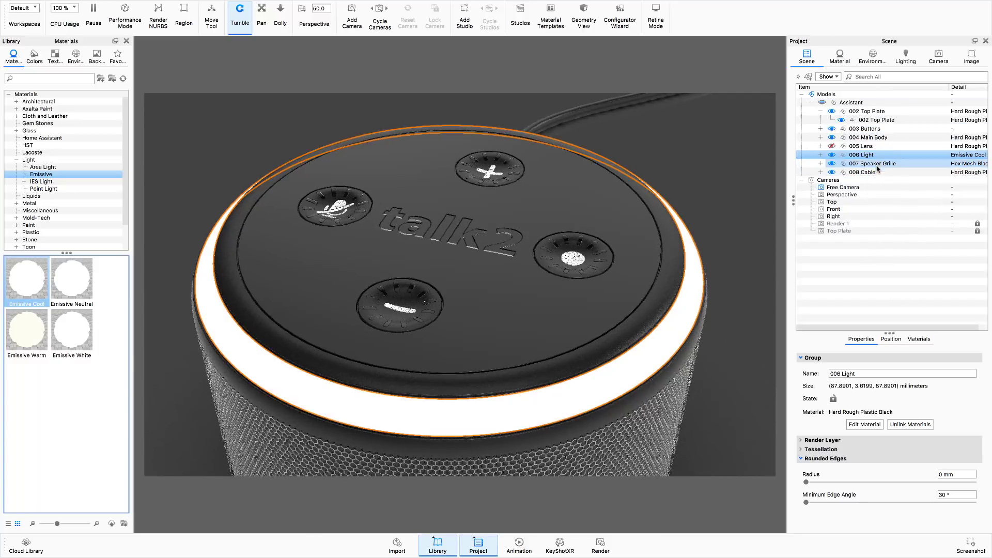
# Step: Open the 006 Light part's material and set its emissive color to a saturated blue, RGB 40, 40, 244
pyautogui.click(821, 154)
pyautogui.click(877, 427)
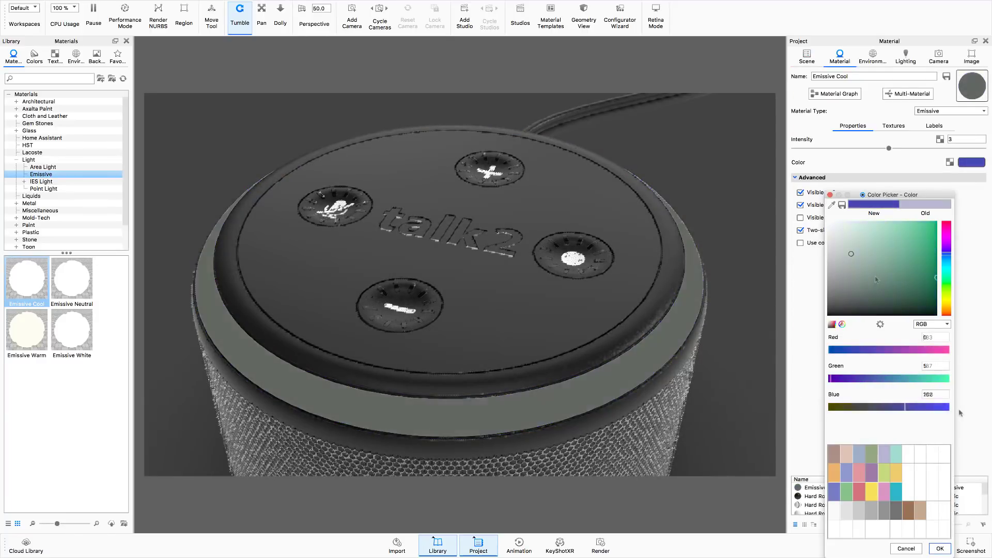
pyautogui.moveTo(940, 354); pyautogui.dragTo(828, 353)
pyautogui.click(828, 379)
pyautogui.click(934, 232)
pyautogui.moveTo(934, 232); pyautogui.dragTo(934, 228)
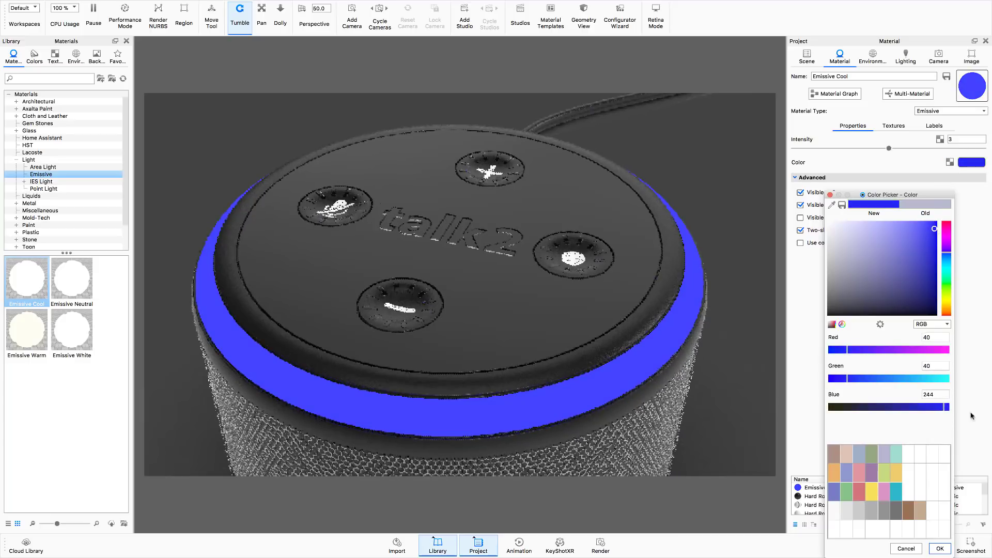
pyautogui.click(941, 550)
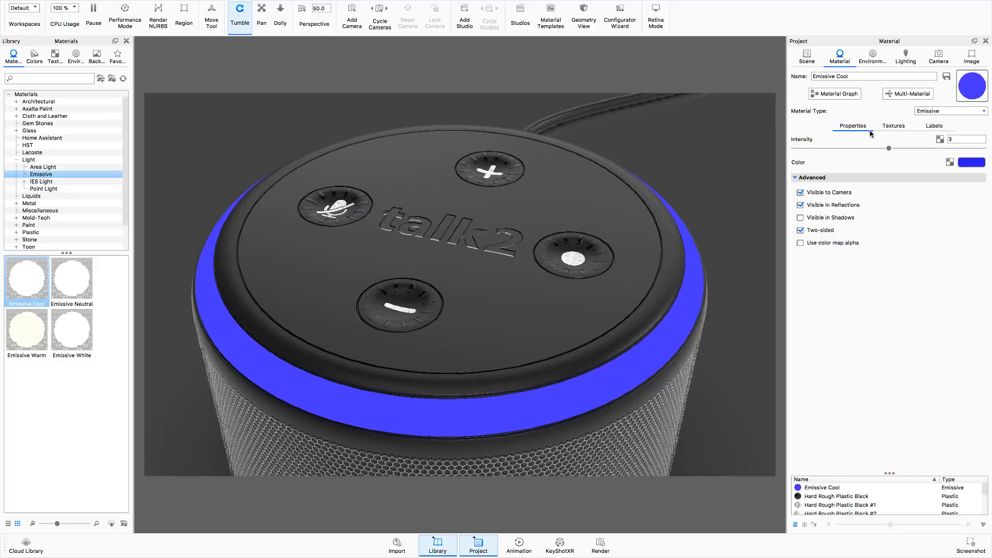
# Step: Lower the Emissive Cool material's intensity to 0.894 and lighten its color to RGB 102, 102, 244
pyautogui.moveTo(891, 150); pyautogui.dragTo(823, 153)
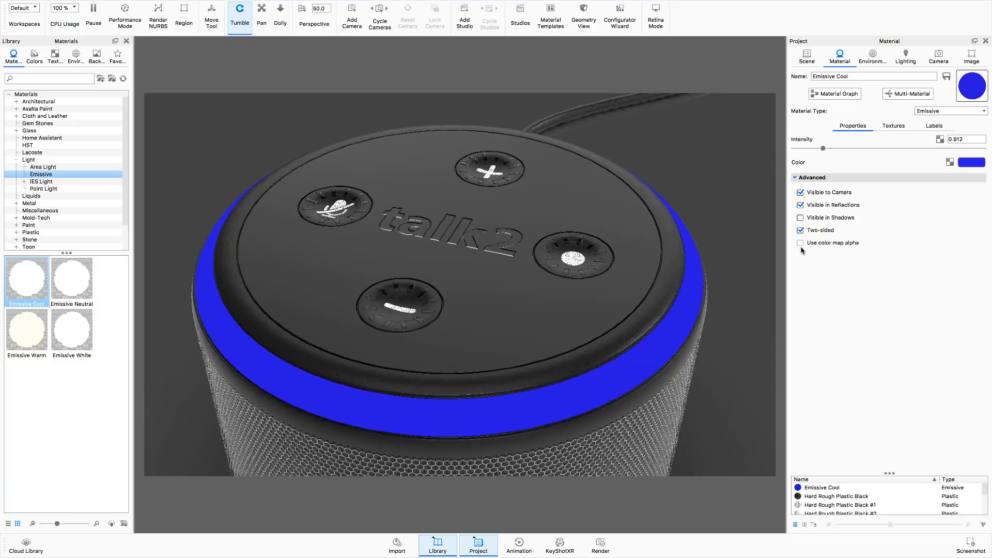
pyautogui.moveTo(823, 150); pyautogui.dragTo(822, 150)
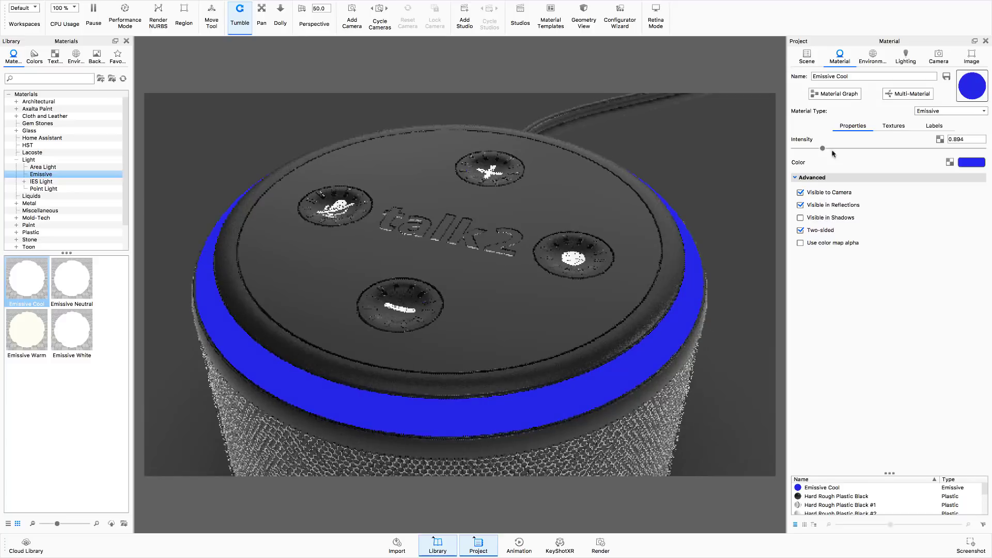
pyautogui.click(973, 164)
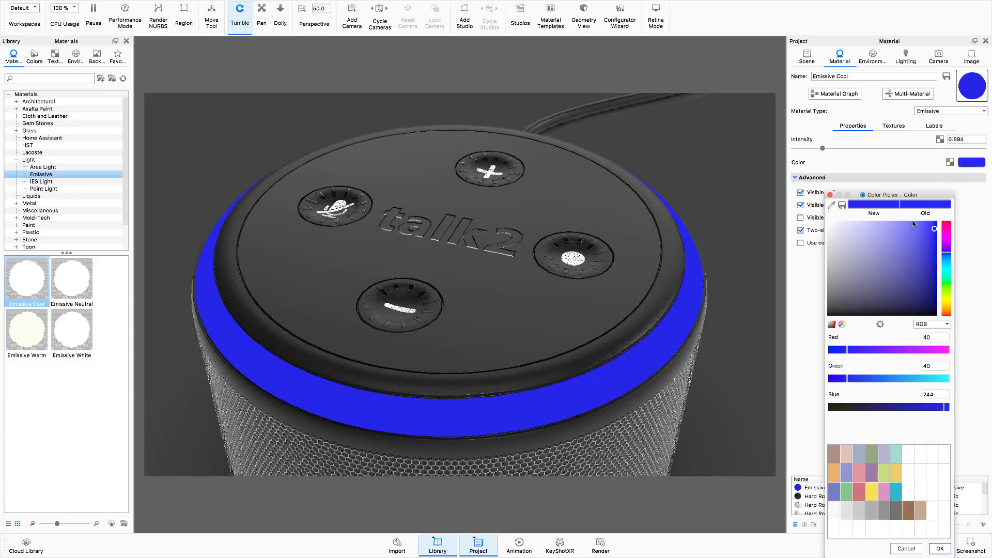
pyautogui.moveTo(934, 231); pyautogui.dragTo(918, 228)
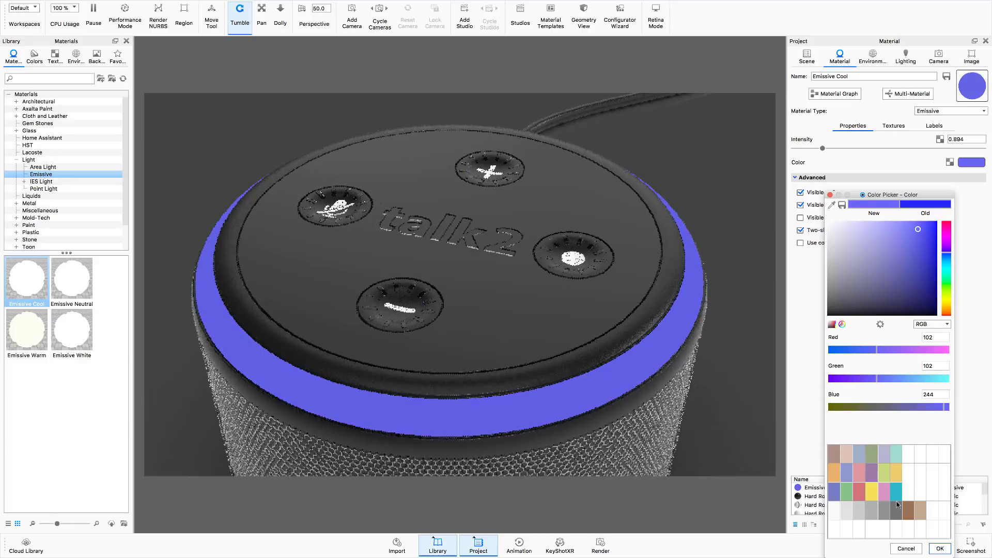
pyautogui.click(942, 550)
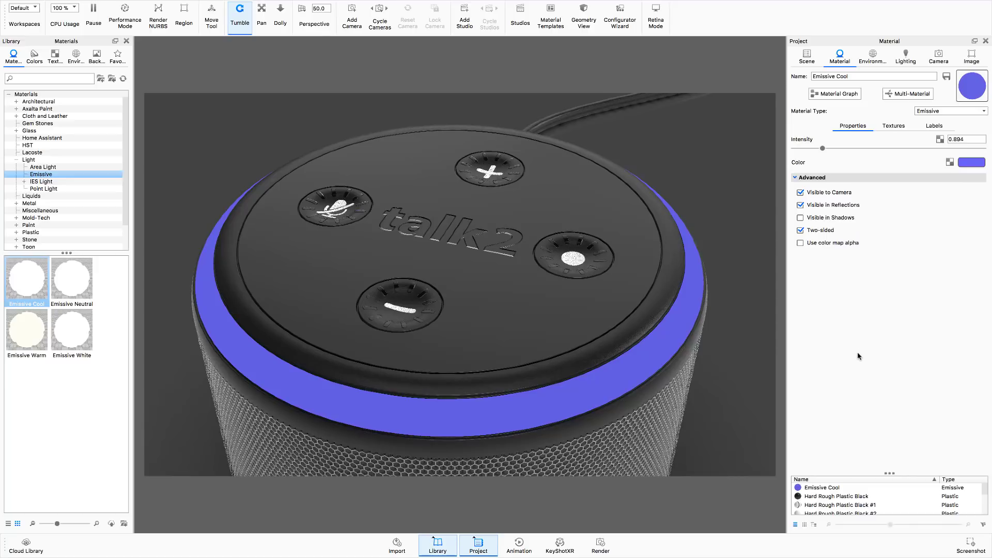
# Step: Show the 005 Lens again and apply the colorless Clear Textured plastic from the library to it
pyautogui.click(806, 54)
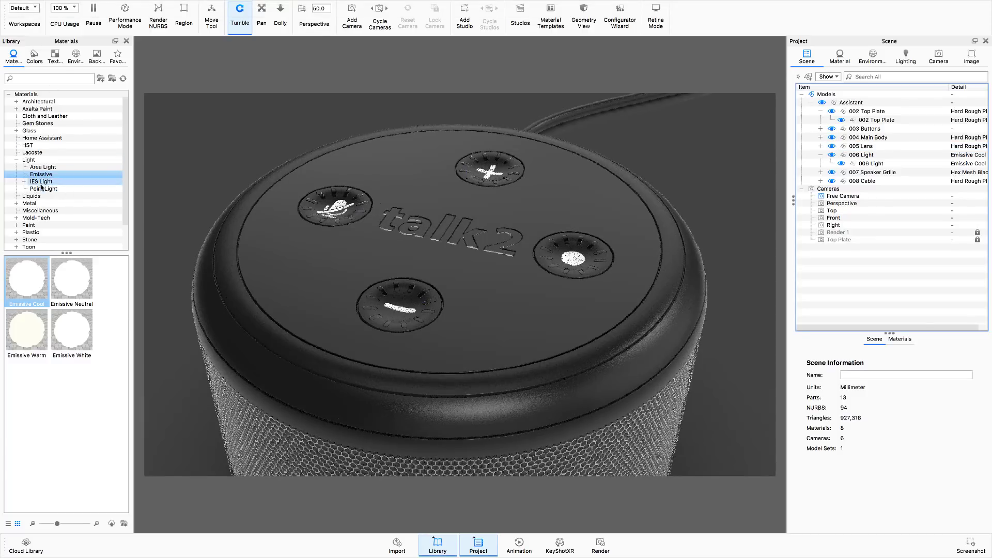
pyautogui.click(17, 161)
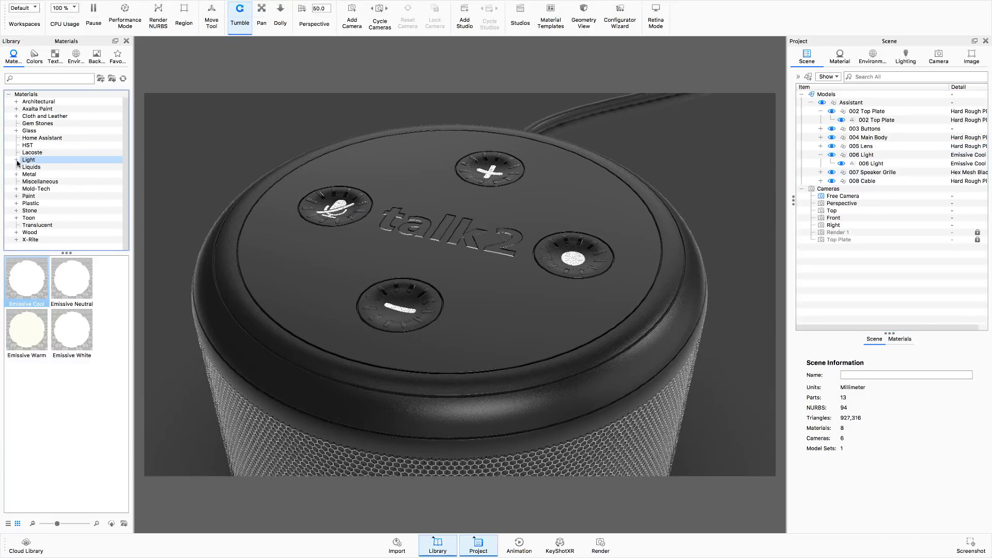
pyautogui.click(17, 203)
pyautogui.click(24, 211)
pyautogui.click(43, 232)
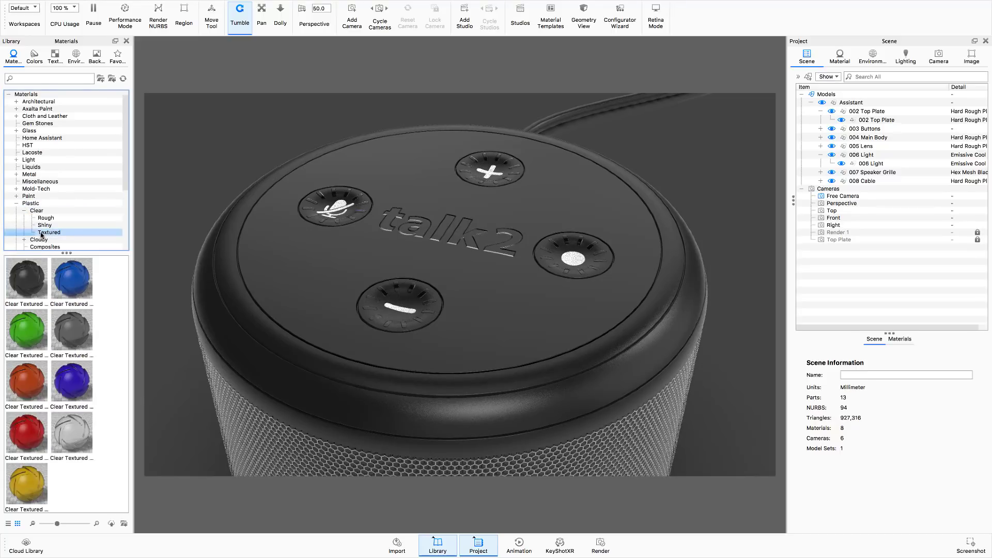
pyautogui.moveTo(69, 441); pyautogui.dragTo(879, 149)
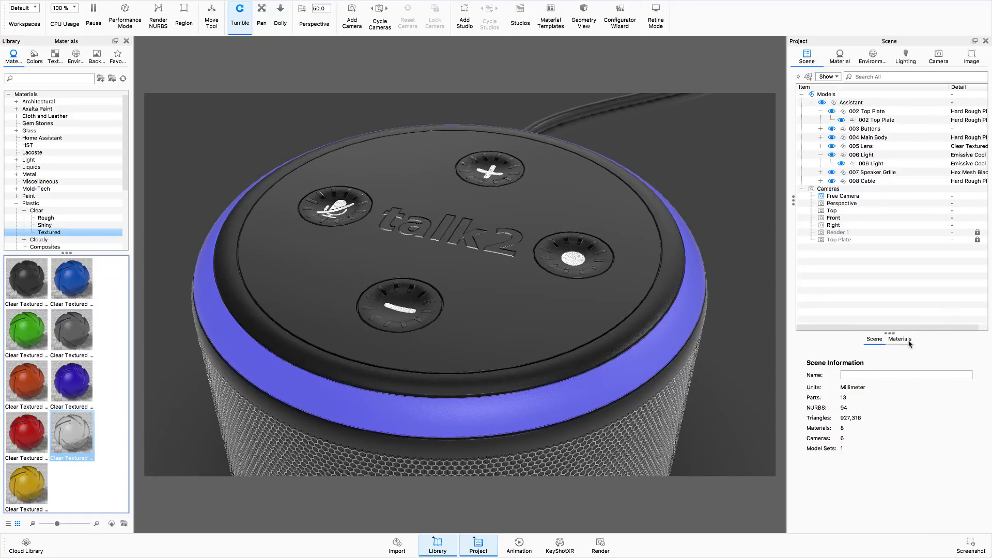
# Step: Open the 005 Lens group's clear textured plastic material and set its roughness to 0.0138
pyautogui.click(900, 147)
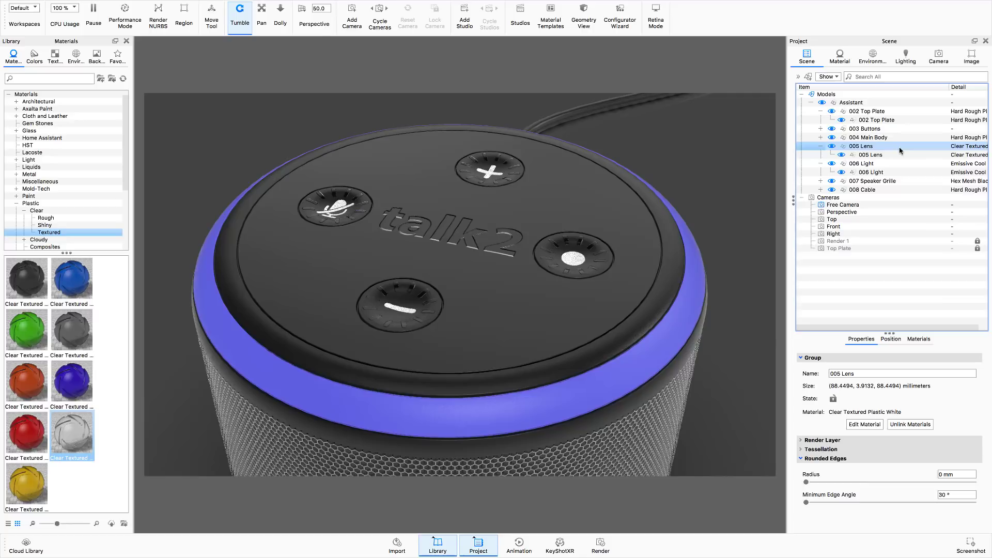
pyautogui.click(865, 425)
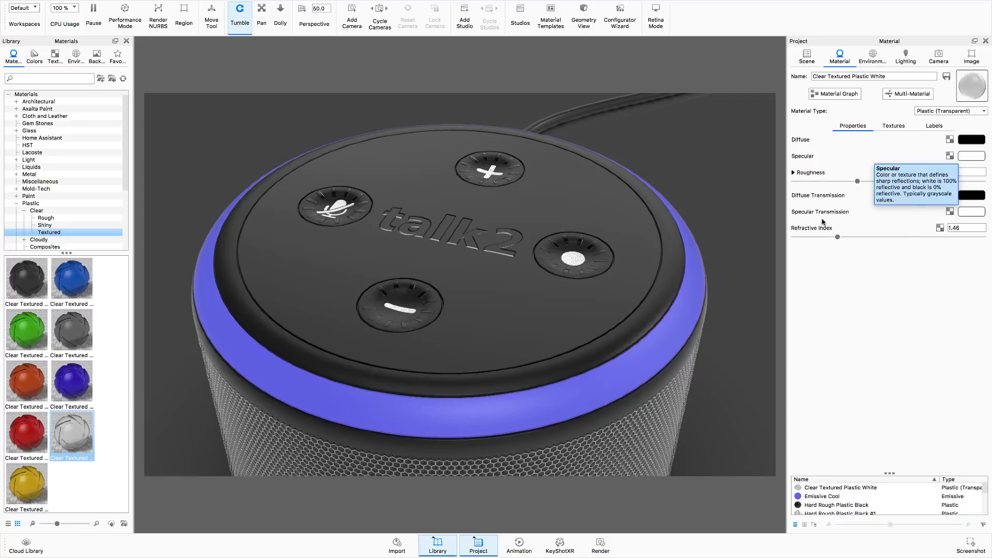
pyautogui.moveTo(857, 182); pyautogui.dragTo(803, 190)
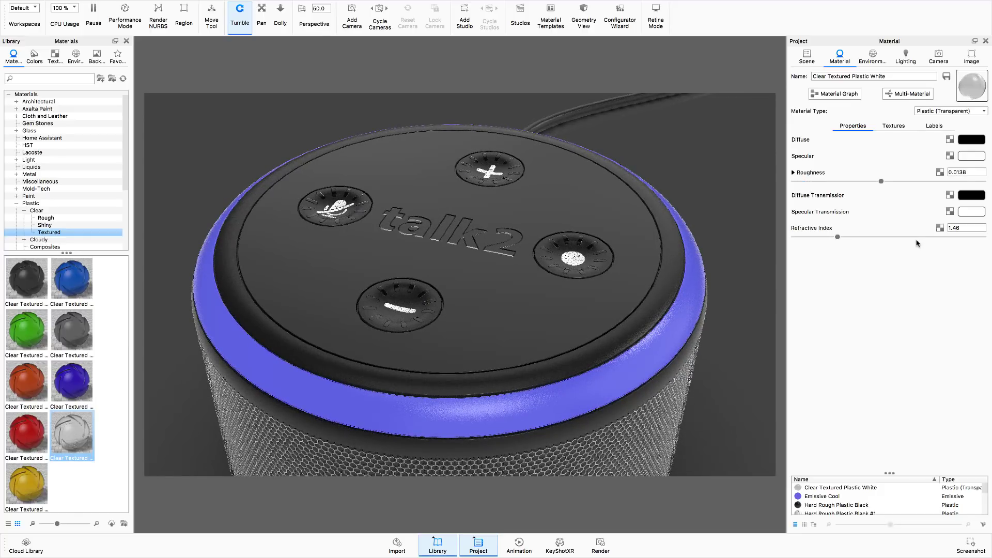
# Step: Lower the 006 Light part's Emissive Cool intensity to 0.812 and switch the view to the saved Render 1 camera
pyautogui.click(807, 57)
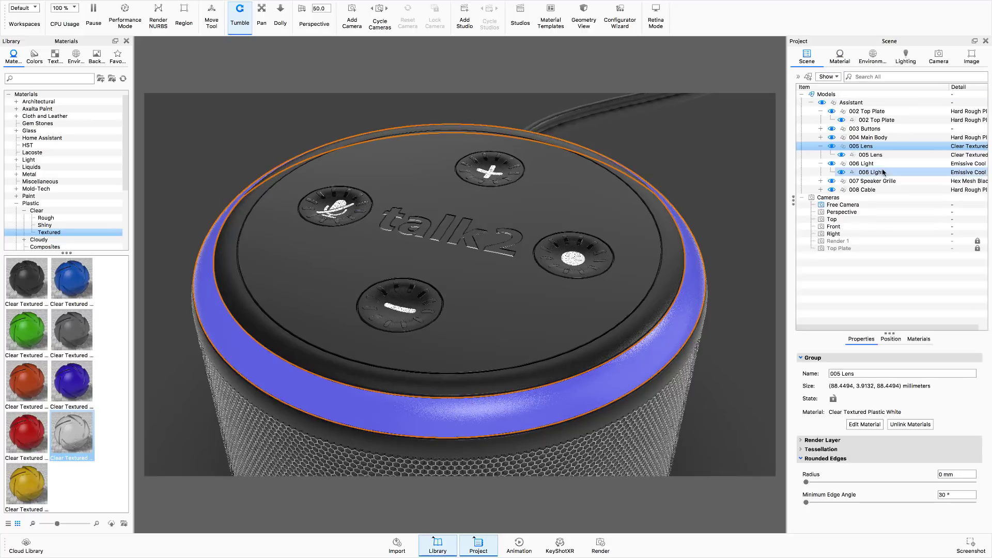
pyautogui.click(872, 172)
pyautogui.click(865, 424)
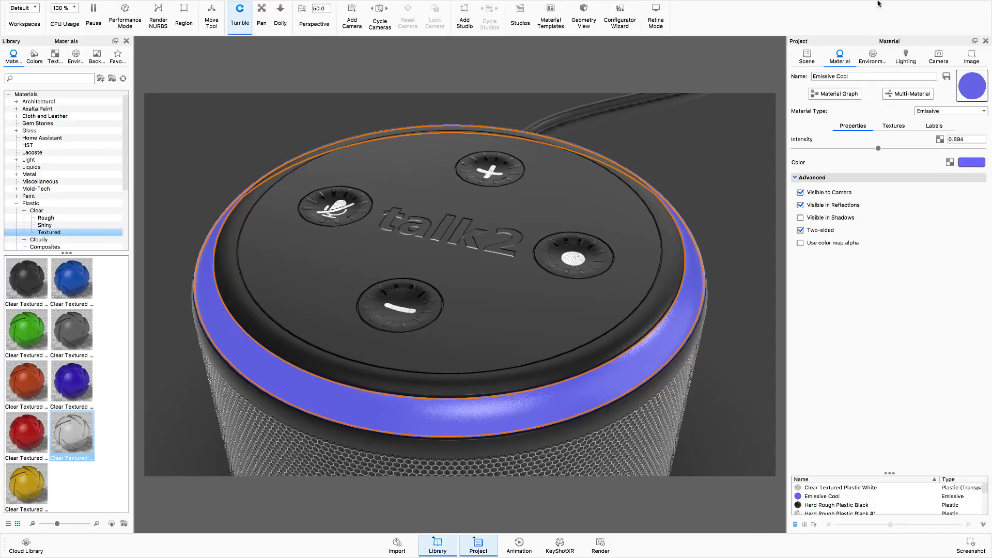
pyautogui.moveTo(877, 149); pyautogui.dragTo(871, 150)
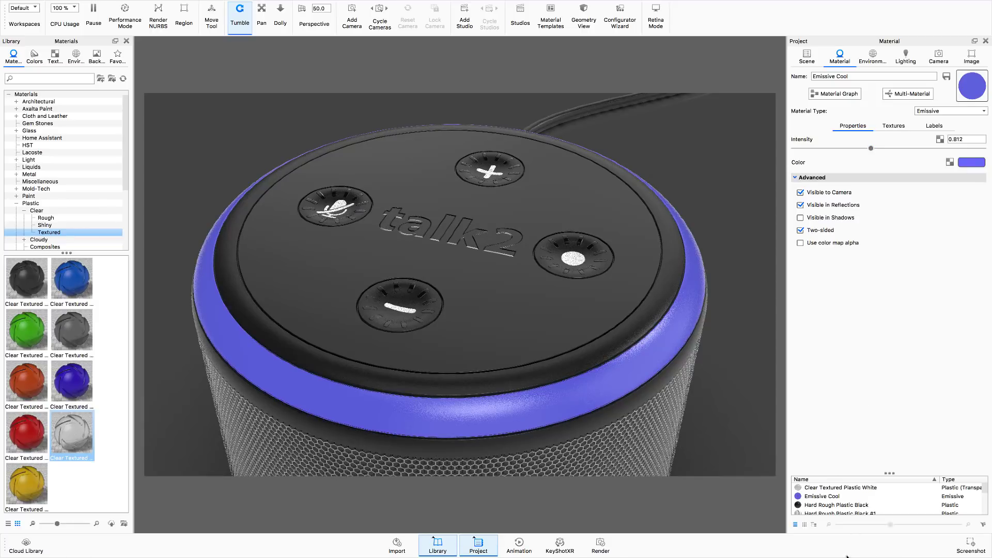
pyautogui.click(939, 56)
pyautogui.click(841, 109)
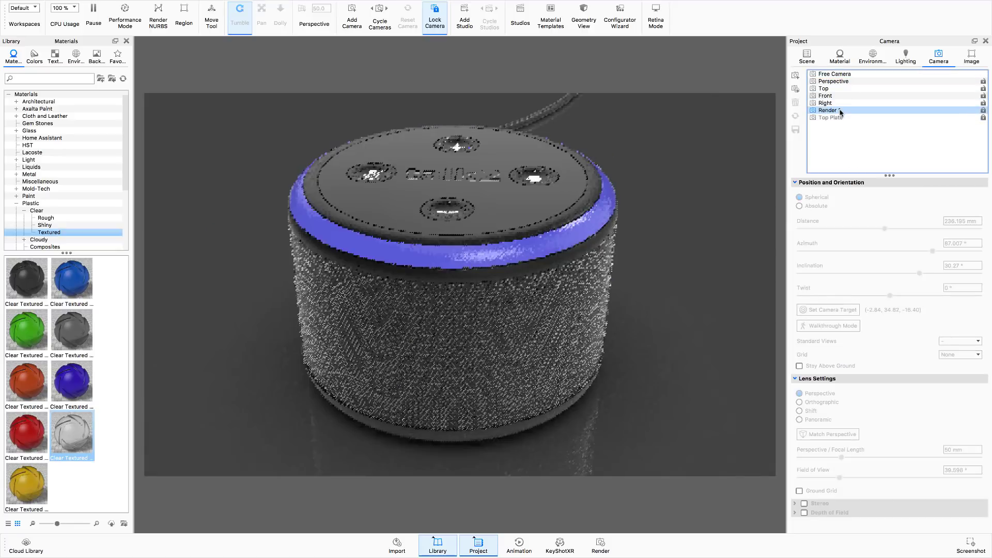